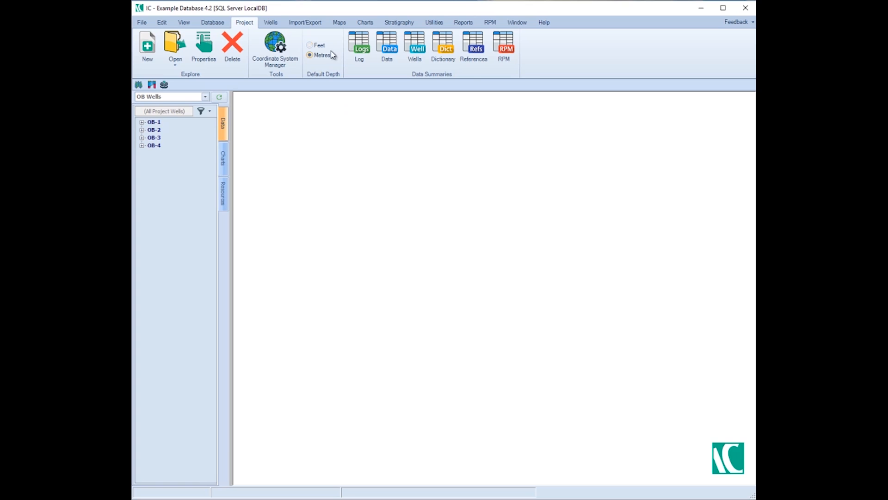
# Open the database's User Manager and shift its window sideways over the empty workspace.
pyautogui.click(217, 23)
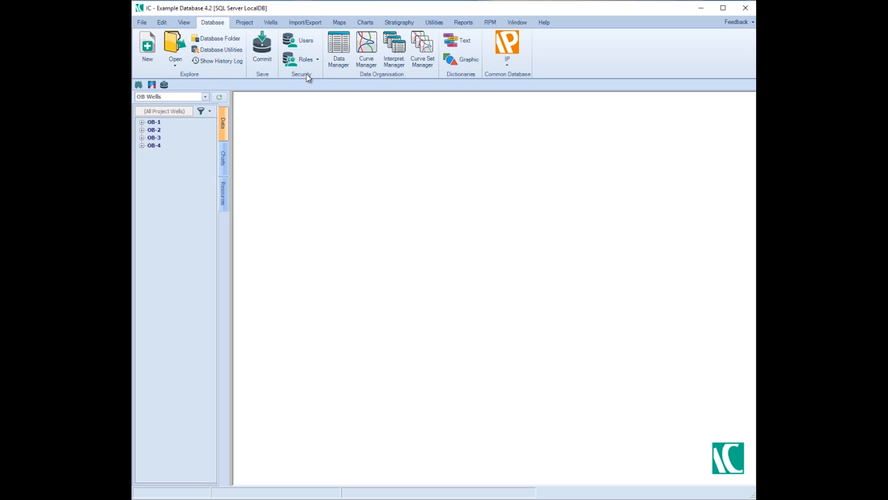
pyautogui.click(309, 42)
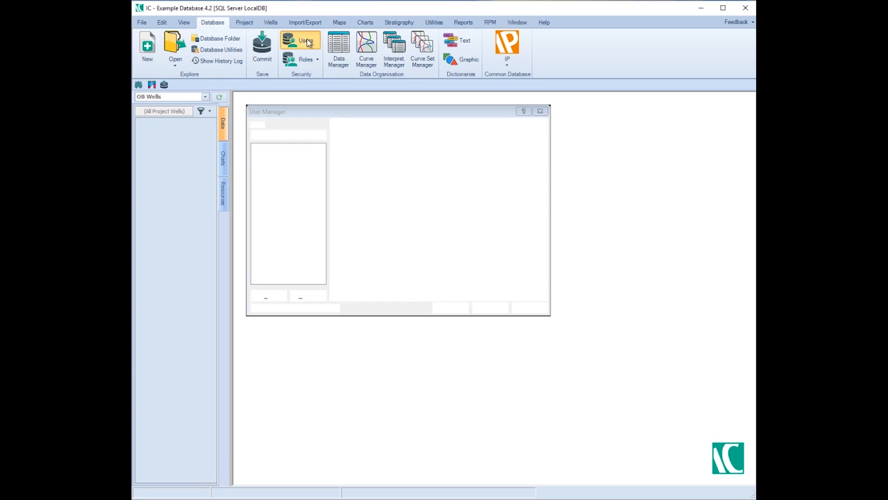
pyautogui.moveTo(307, 113); pyautogui.dragTo(372, 112)
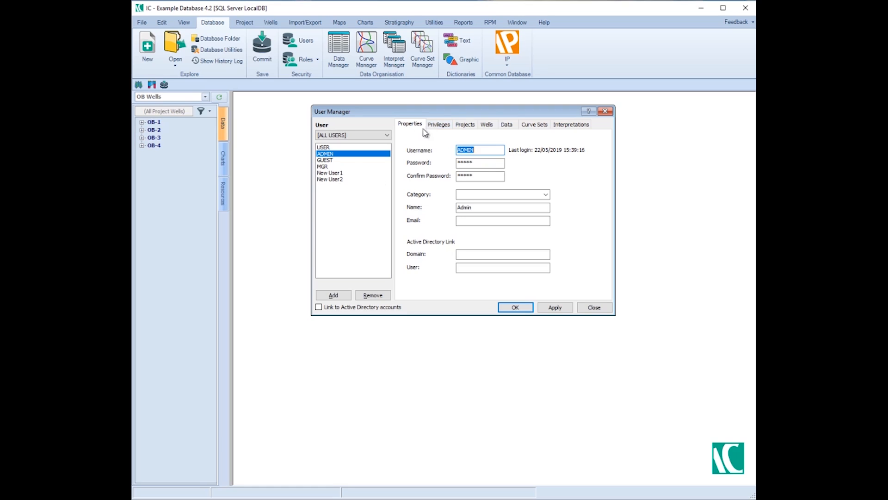
# Review the ADMIN user's privileges and access settings for projects, wells, data, curve sets and interpretations.
pyautogui.click(441, 129)
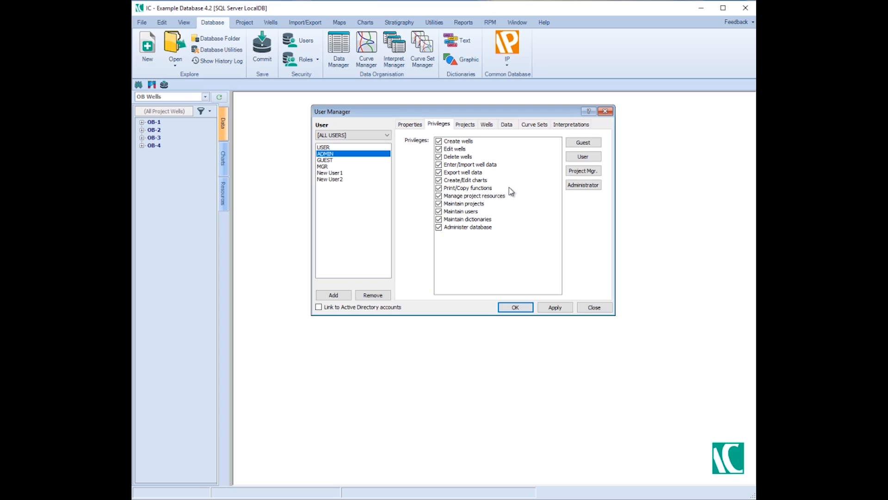
pyautogui.click(464, 125)
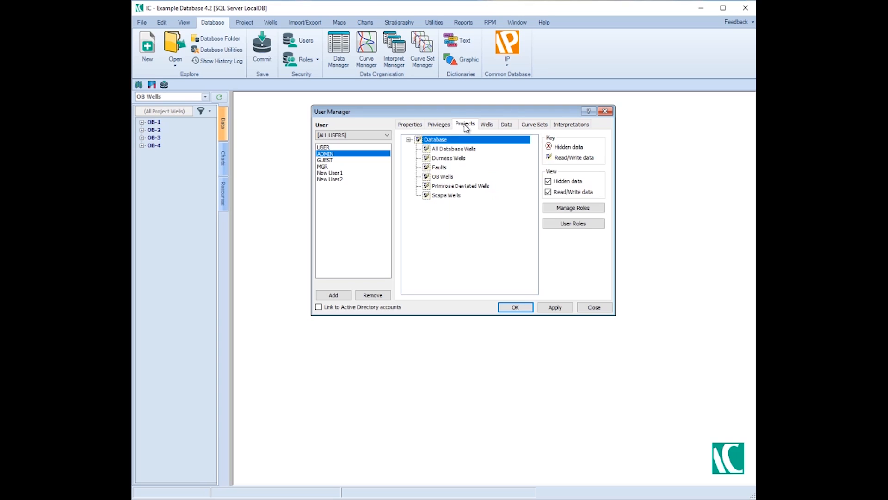
pyautogui.click(487, 124)
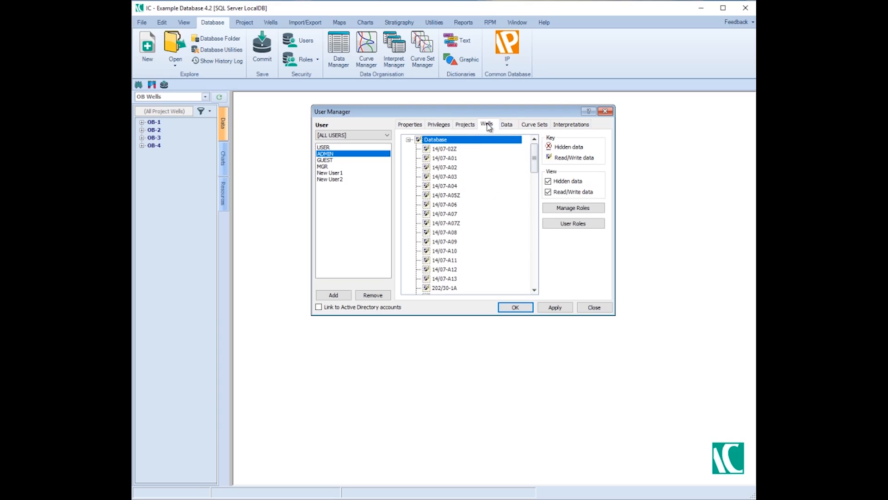
pyautogui.click(505, 125)
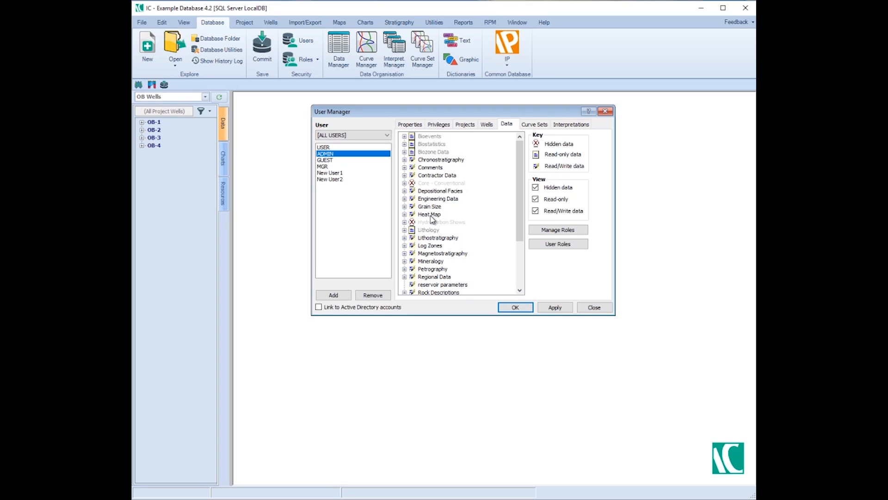
pyautogui.click(533, 124)
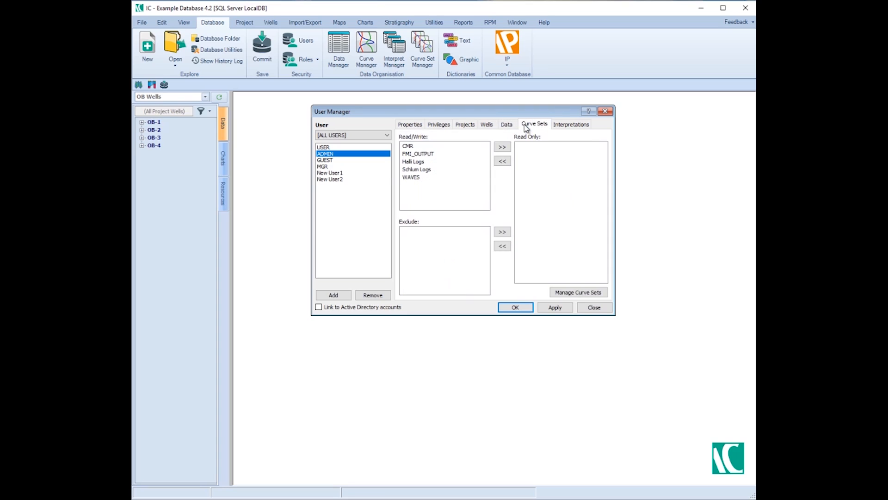
pyautogui.click(563, 125)
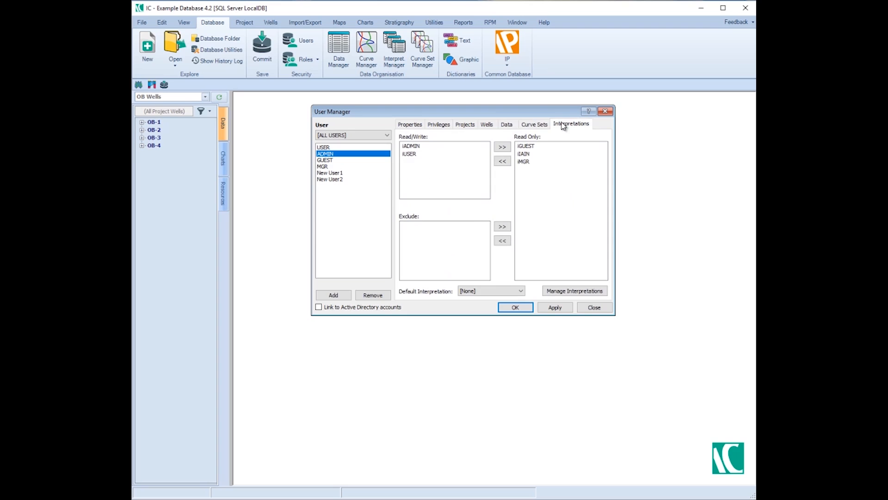
pyautogui.click(506, 125)
pyautogui.click(485, 125)
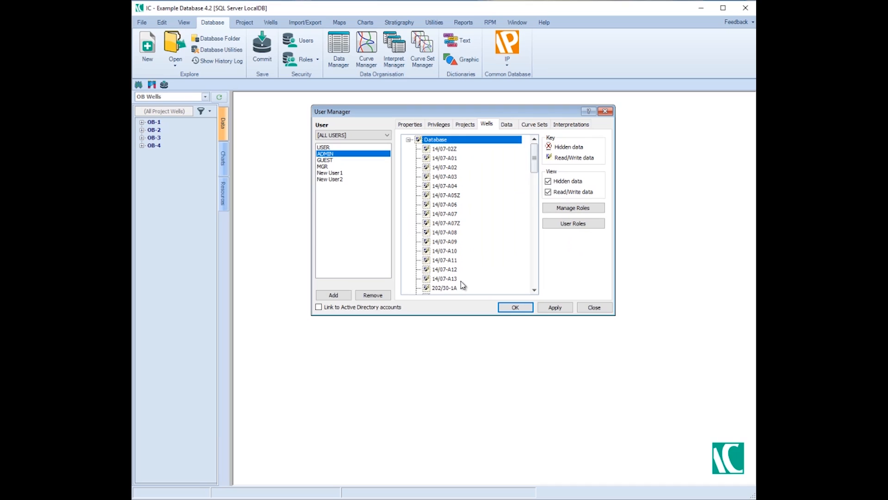
pyautogui.click(465, 125)
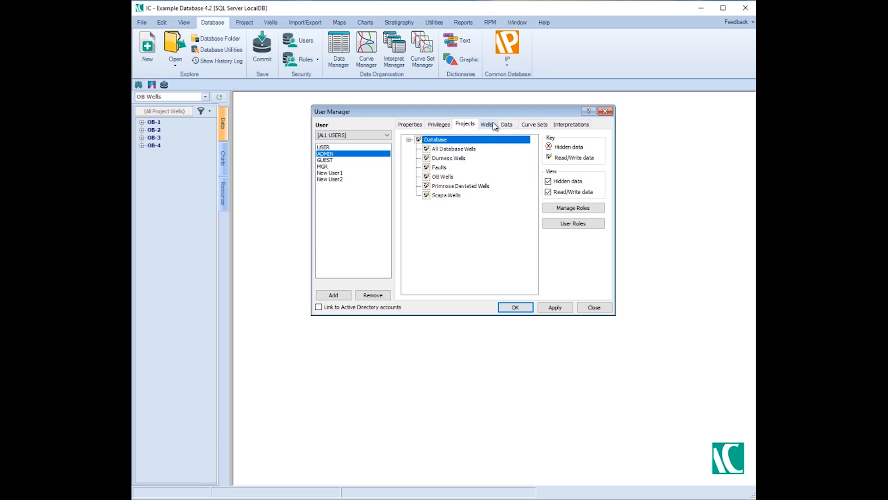
pyautogui.click(505, 125)
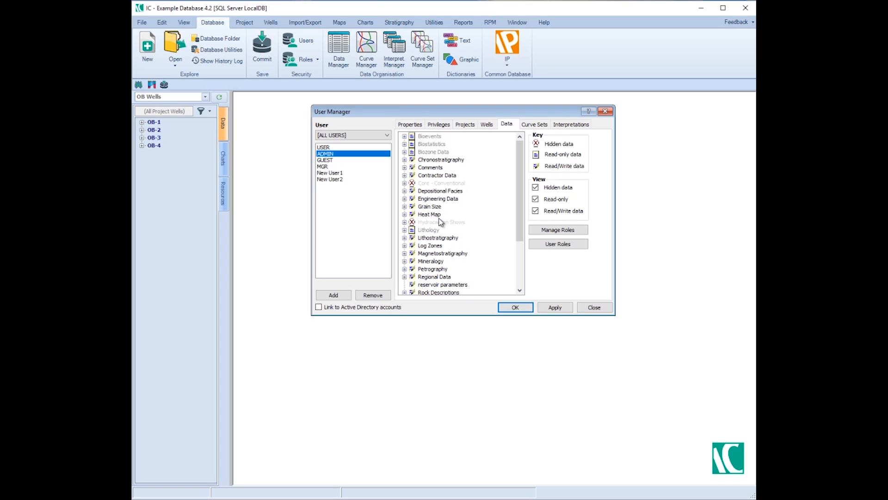
# Open the Restricted Wells role for editing from the wells access settings.
pyautogui.click(487, 126)
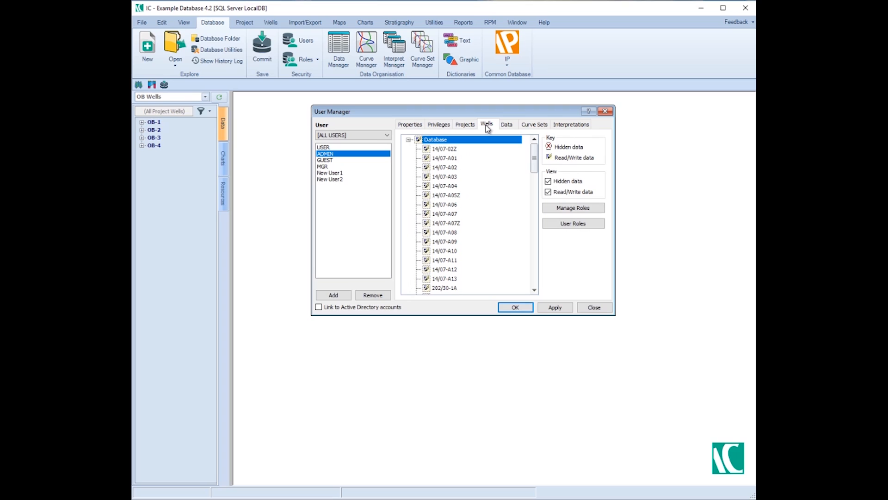
pyautogui.click(572, 209)
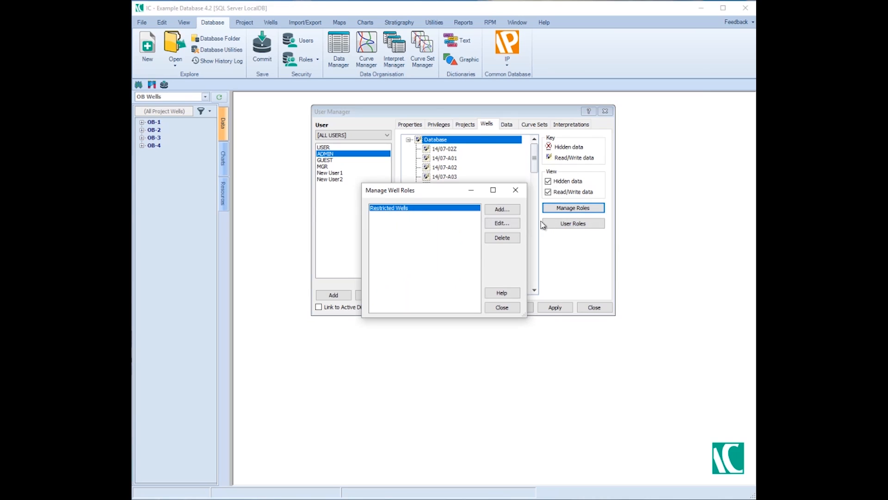
pyautogui.click(501, 223)
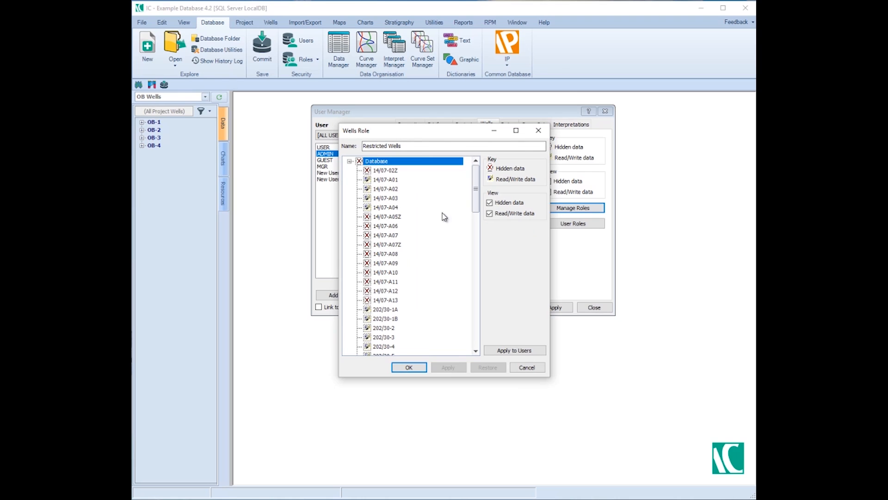
pyautogui.moveTo(473, 182)
pyautogui.mouseDown()
pyautogui.moveTo(474, 313)
pyautogui.moveTo(470, 175)
pyautogui.mouseUp()
# Set every well in the Restricted Wells role to read/write, except OB-1, OB-2, OB-3 and OB-4, which are hidden.
pyautogui.click(359, 161)
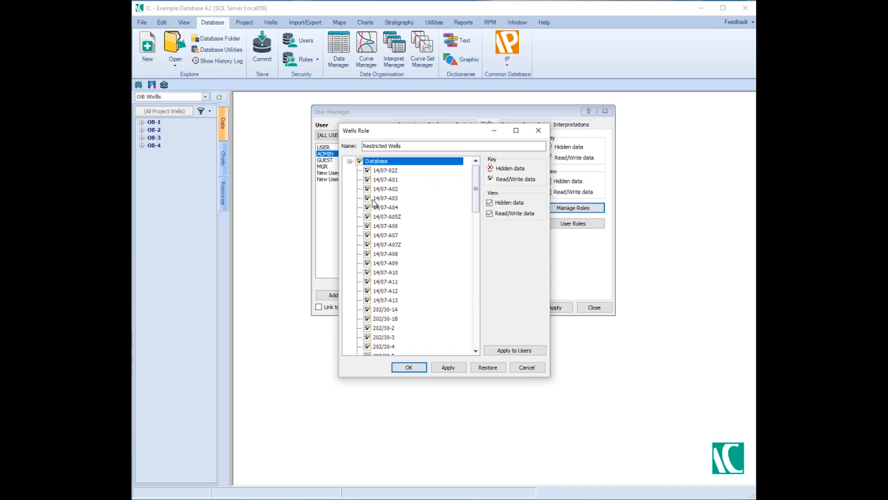
pyautogui.moveTo(476, 211); pyautogui.dragTo(467, 357)
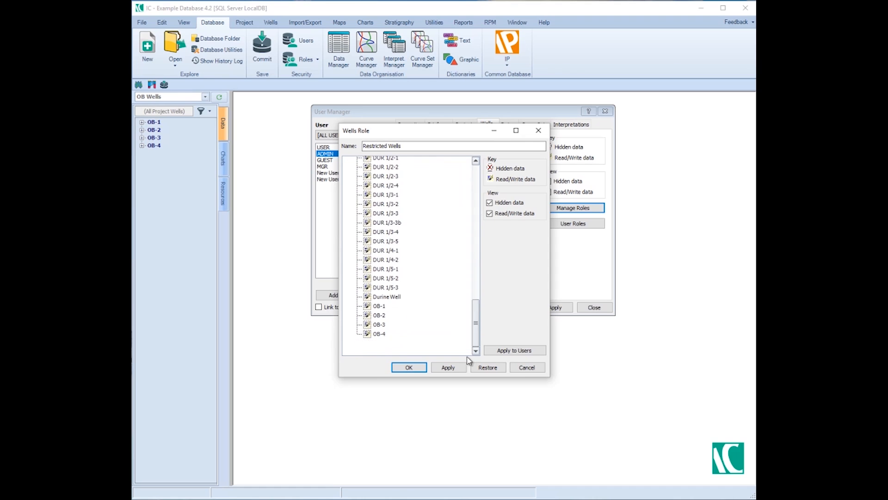
pyautogui.click(367, 306)
pyautogui.click(367, 315)
pyautogui.click(367, 324)
pyautogui.click(367, 333)
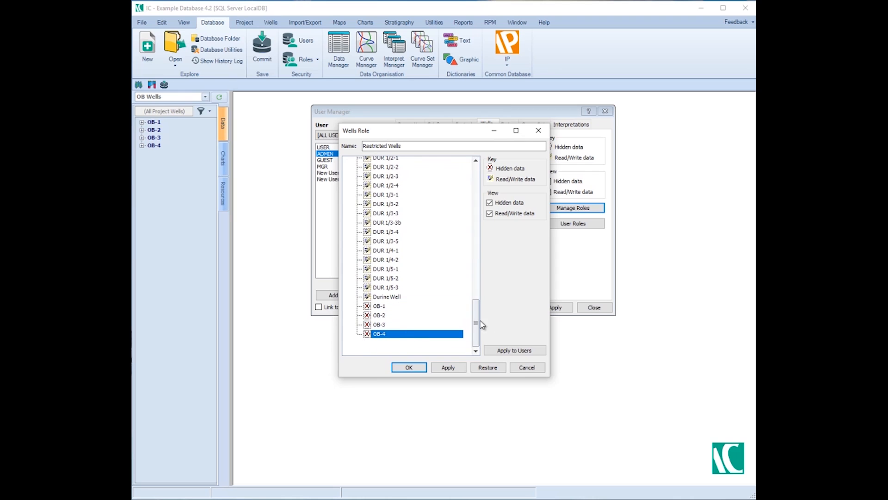
# Hide the whole database in the Restricted Wells role, then allow read/write access only to wells OB-1, OB-2, OB-3 and OB-4.
pyautogui.moveTo(476, 322); pyautogui.dragTo(475, 169)
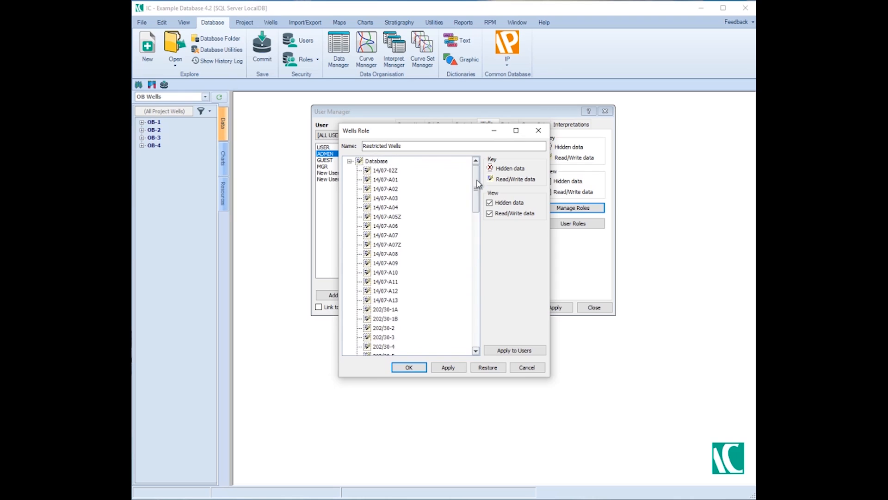
pyautogui.click(360, 161)
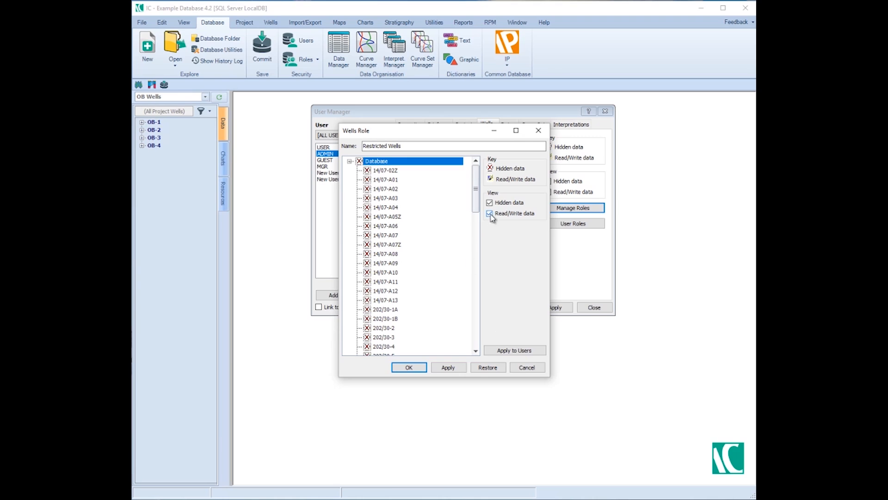
pyautogui.moveTo(476, 207); pyautogui.dragTo(466, 347)
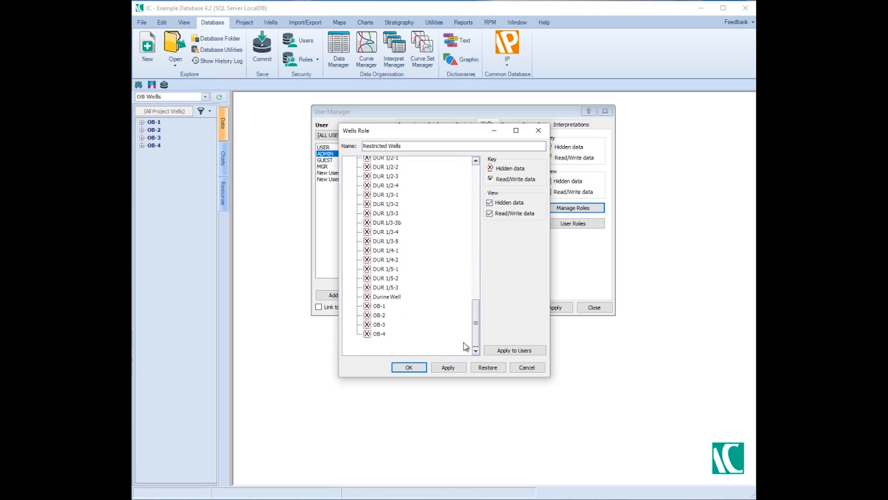
pyautogui.click(377, 334)
pyautogui.click(376, 325)
pyautogui.click(378, 315)
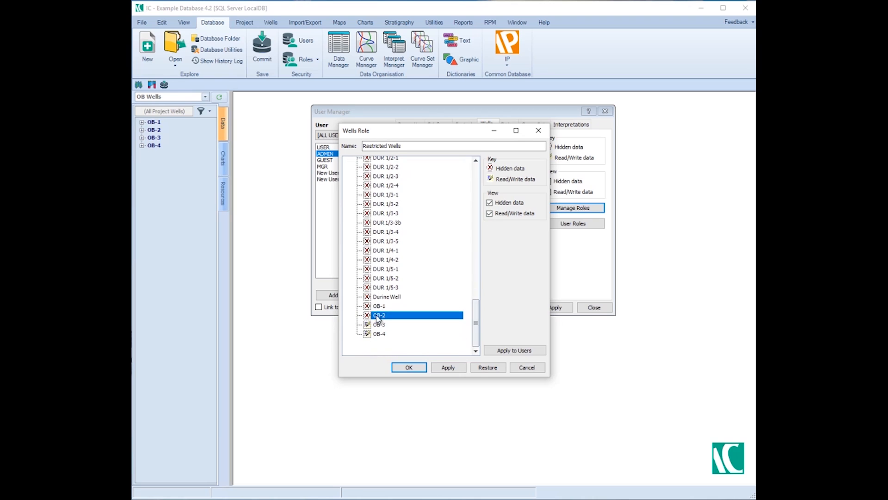
pyautogui.click(379, 306)
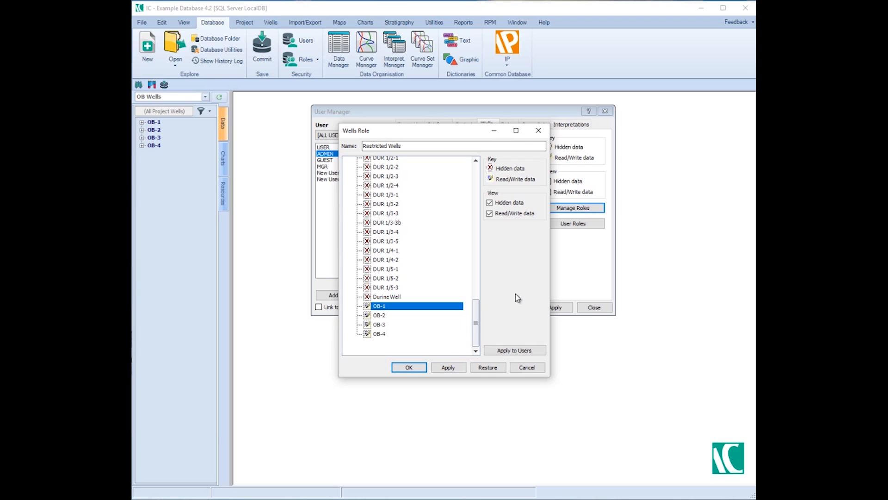
# Apply the role to its users, taking New User2 out and adding it back, and close the role management.
pyautogui.click(514, 350)
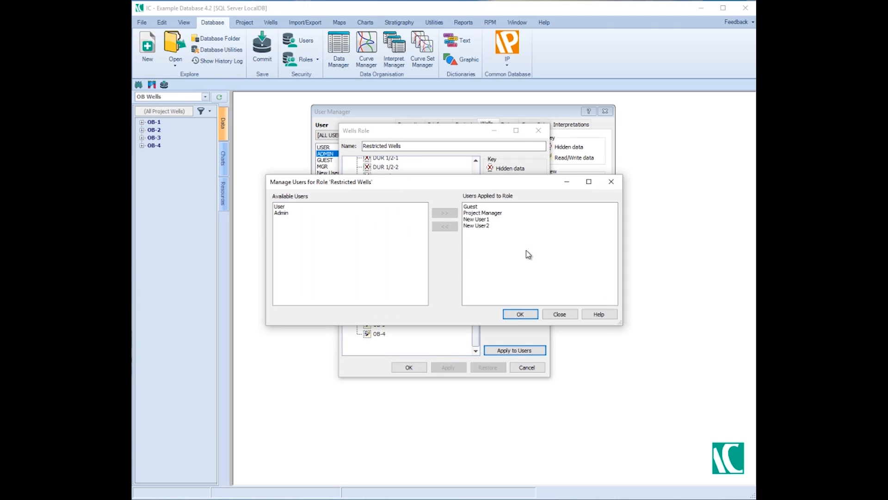
pyautogui.click(476, 225)
pyautogui.click(445, 226)
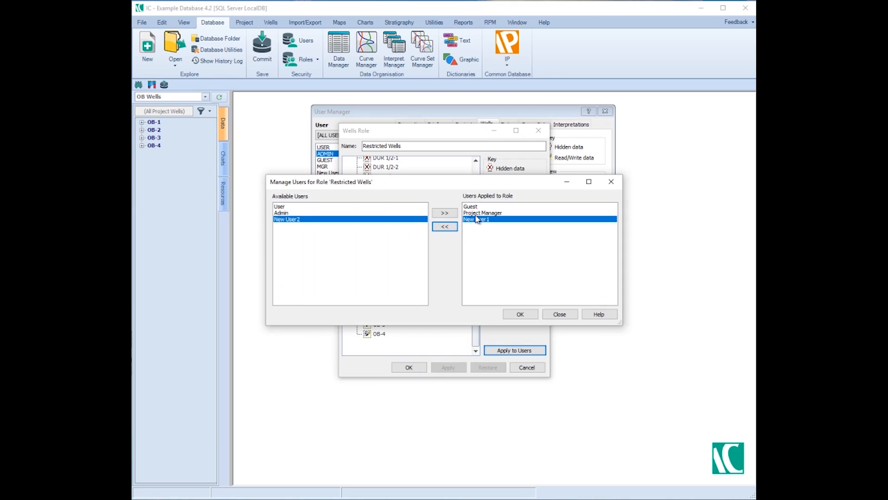
pyautogui.click(444, 212)
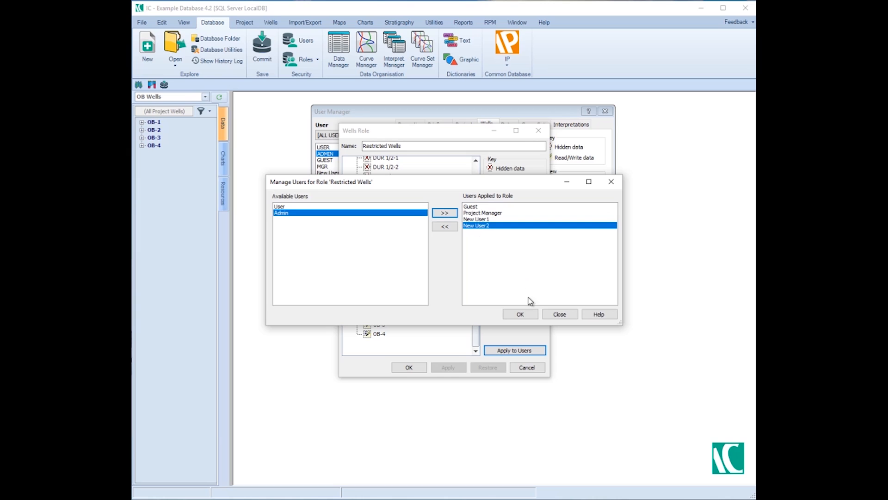
pyautogui.click(518, 313)
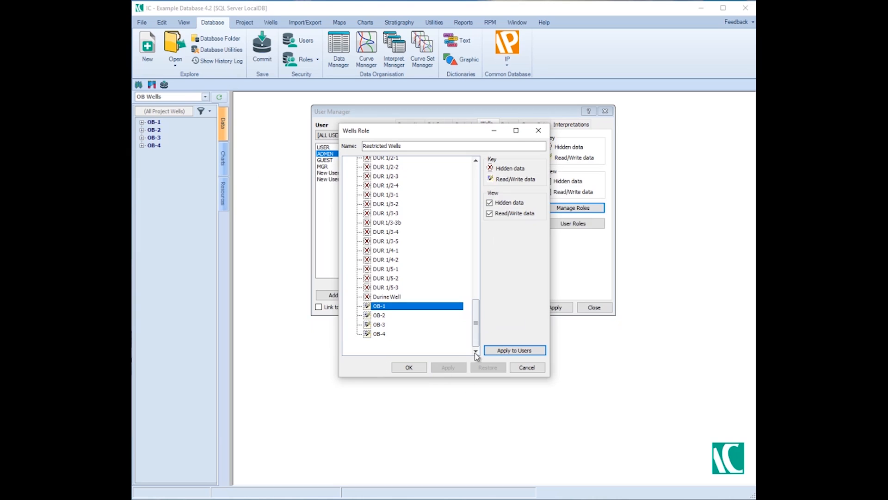
pyautogui.click(523, 368)
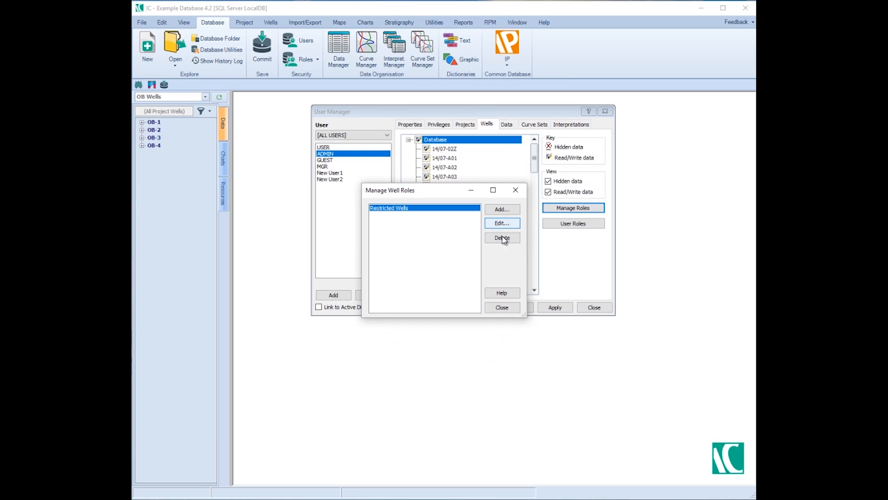
pyautogui.click(514, 191)
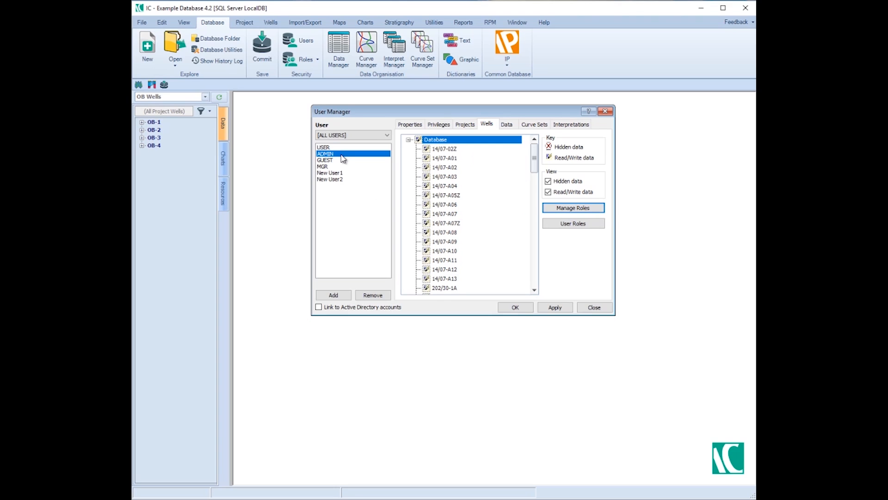
# Apply the Restricted Wells role to the ADMIN user and check the resulting well access list.
pyautogui.click(573, 223)
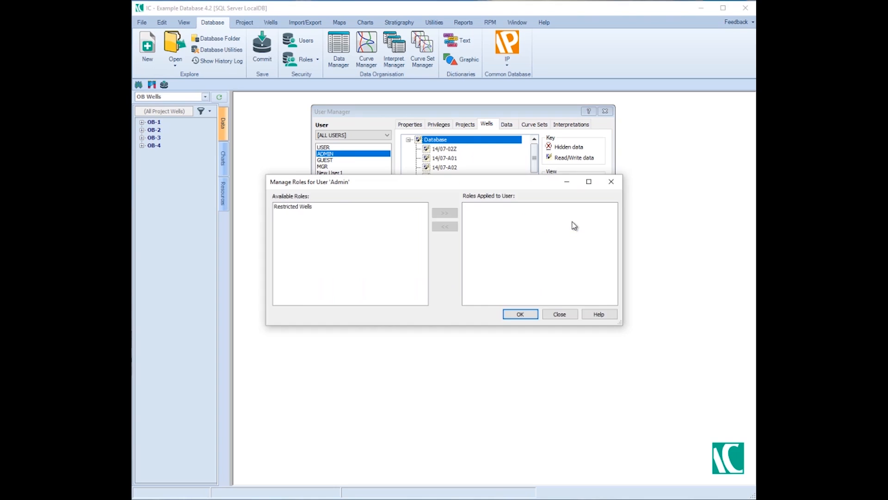
pyautogui.click(368, 206)
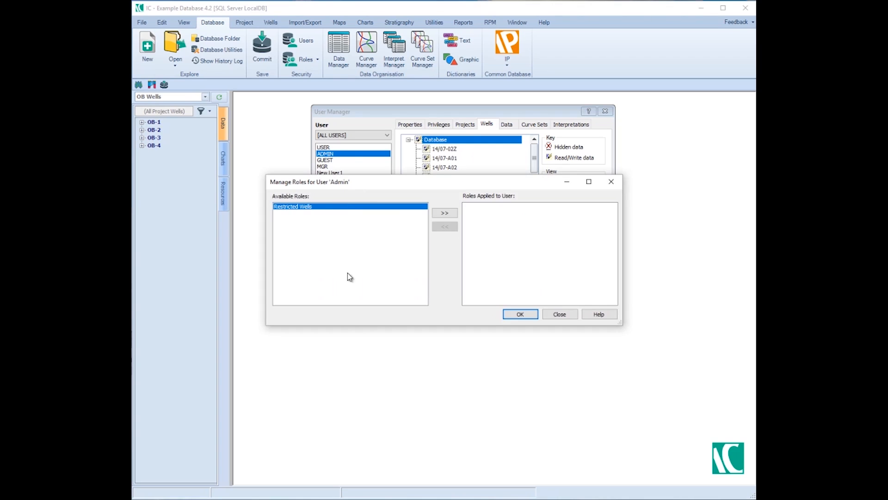
pyautogui.click(444, 213)
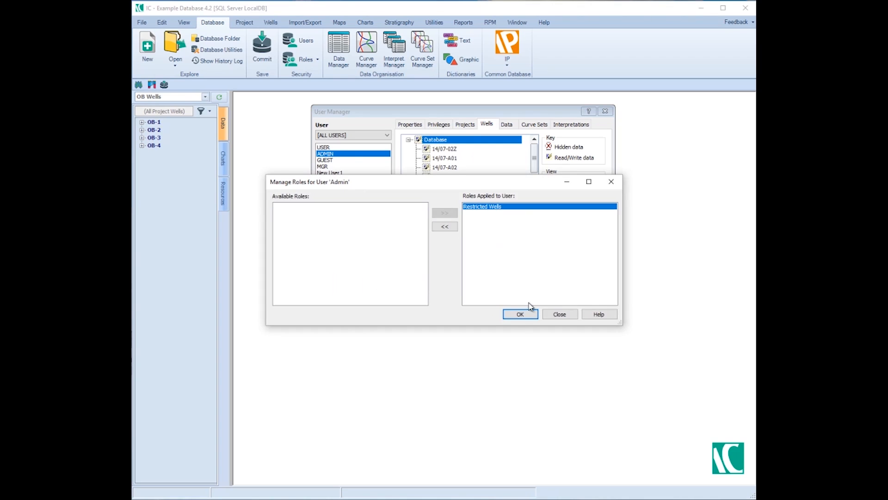
pyautogui.click(520, 314)
pyautogui.moveTo(535, 155)
pyautogui.mouseDown()
pyautogui.moveTo(537, 278)
pyautogui.moveTo(525, 166)
pyautogui.mouseUp()
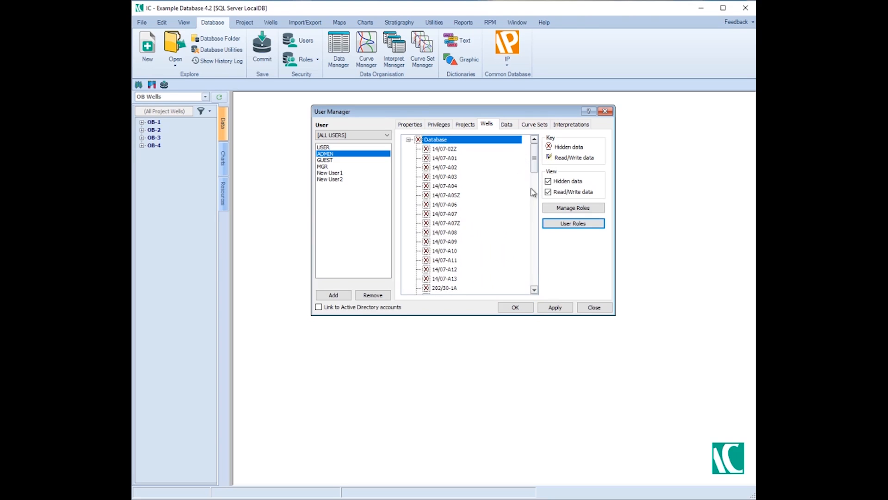
# Edit the Restricted Wells role to give read/write access to wells 14/07-A01, 14/07-A02, 14/07-A03 and 14/07-A04.
pyautogui.click(573, 207)
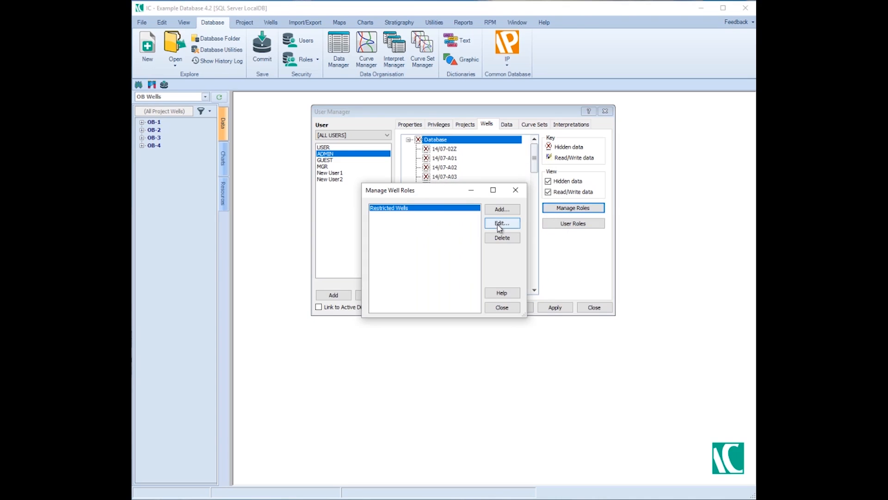
pyautogui.click(500, 225)
pyautogui.click(367, 180)
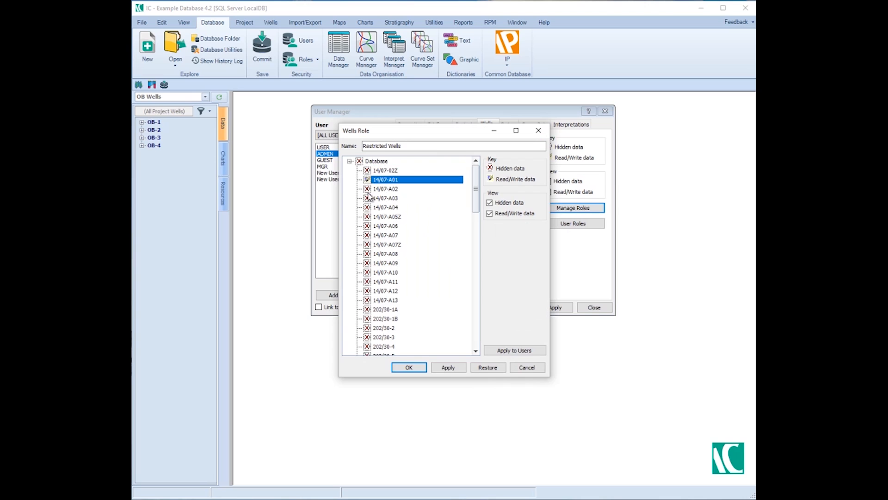
pyautogui.click(367, 198)
pyautogui.click(368, 189)
pyautogui.click(367, 208)
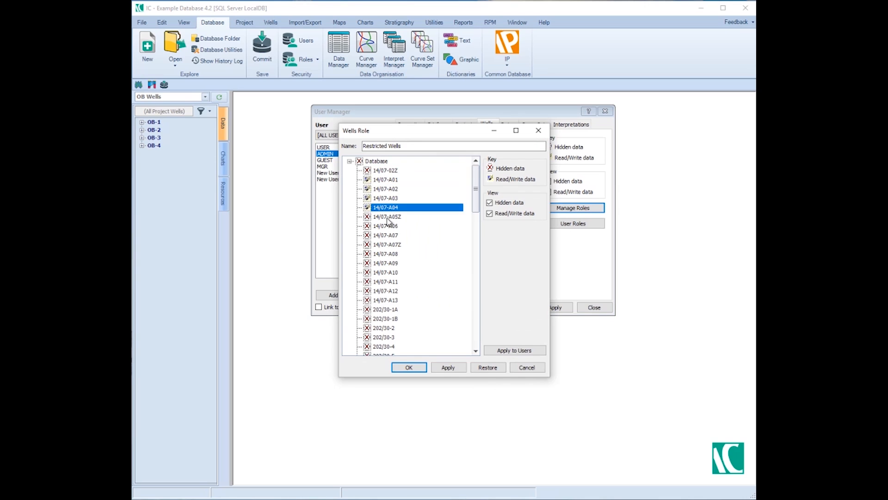
# Give read/write access to wells 202/30-1B, 202/30-2, 202/30-3, 202/30-4 and 202/30-5 in the Restricted Wells role.
pyautogui.scroll(-7, 475, 208)
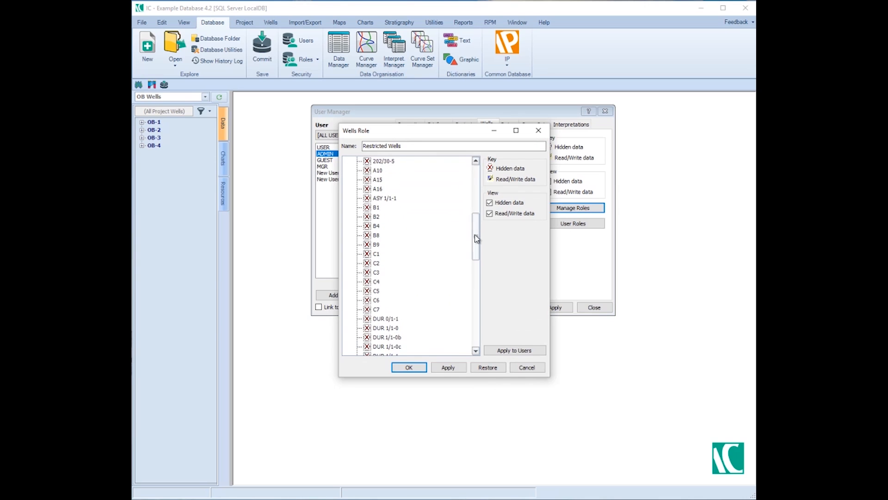
pyautogui.scroll(3, 477, 222)
pyautogui.click(368, 220)
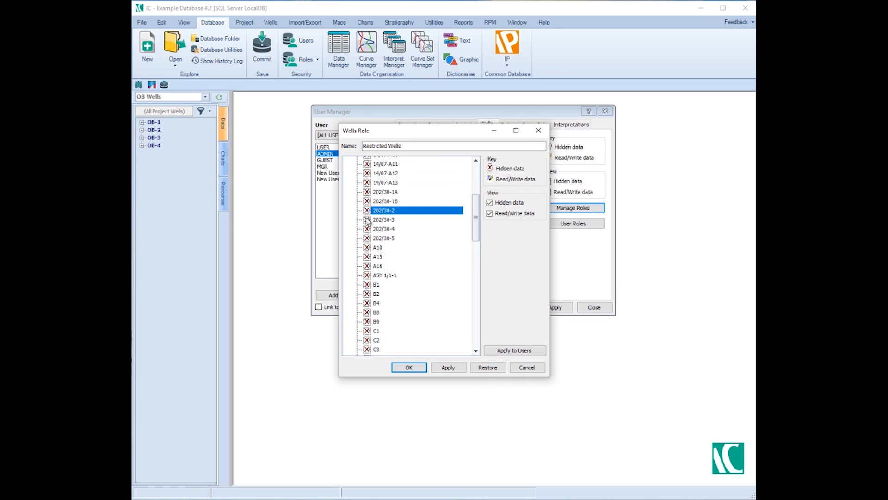
pyautogui.click(368, 200)
pyautogui.click(367, 210)
pyautogui.click(367, 229)
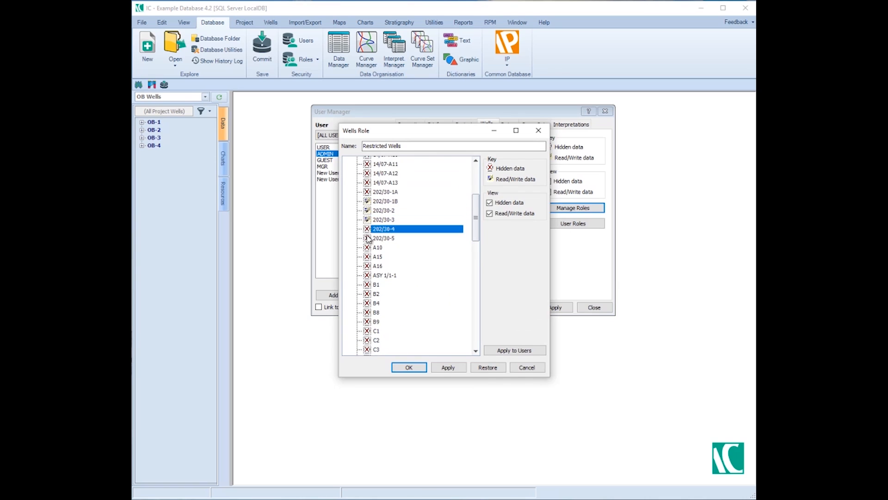
pyautogui.click(367, 237)
# Save the Restricted Wells role, close role management and check the updated well access list for the ADMIN user.
pyautogui.click(448, 367)
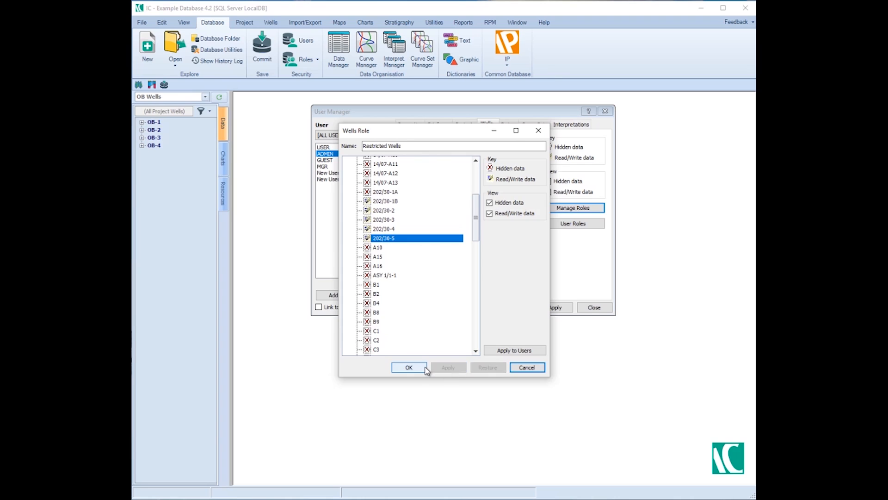
pyautogui.click(409, 367)
pyautogui.click(503, 307)
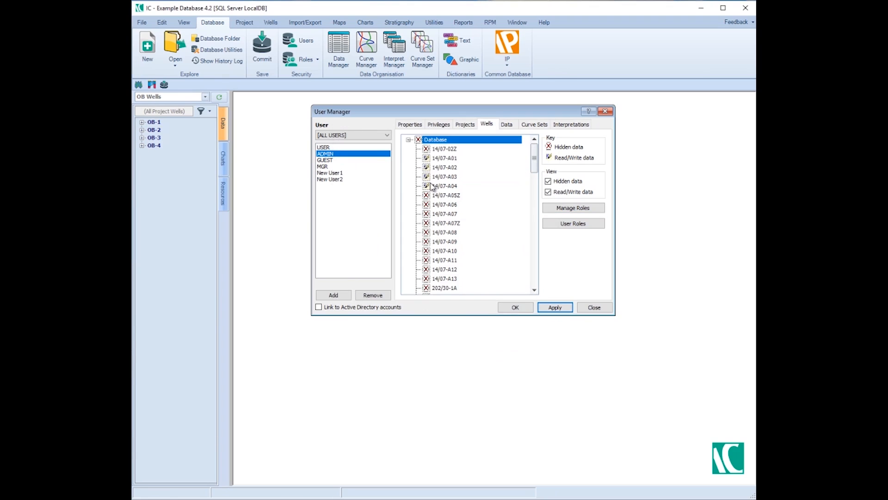
pyautogui.moveTo(535, 159); pyautogui.dragTo(520, 282)
pyautogui.scroll(20, 518, 217)
# Assign the Restricted Project role to the ADMIN user's project access, apply it and close the user management.
pyautogui.click(464, 125)
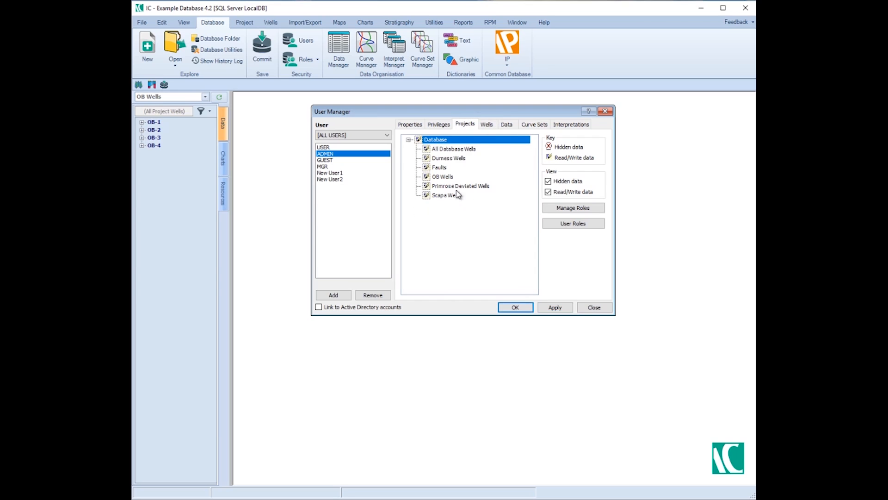
pyautogui.click(573, 223)
pyautogui.click(394, 207)
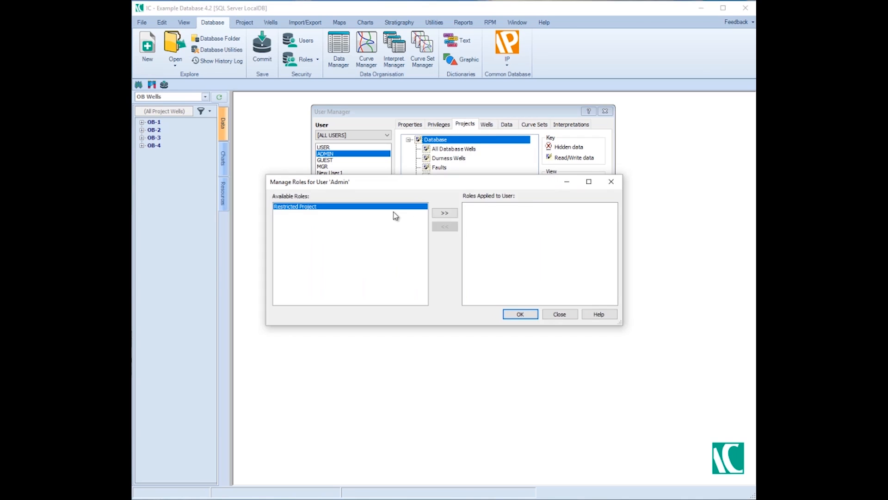
pyautogui.click(443, 213)
pyautogui.click(520, 314)
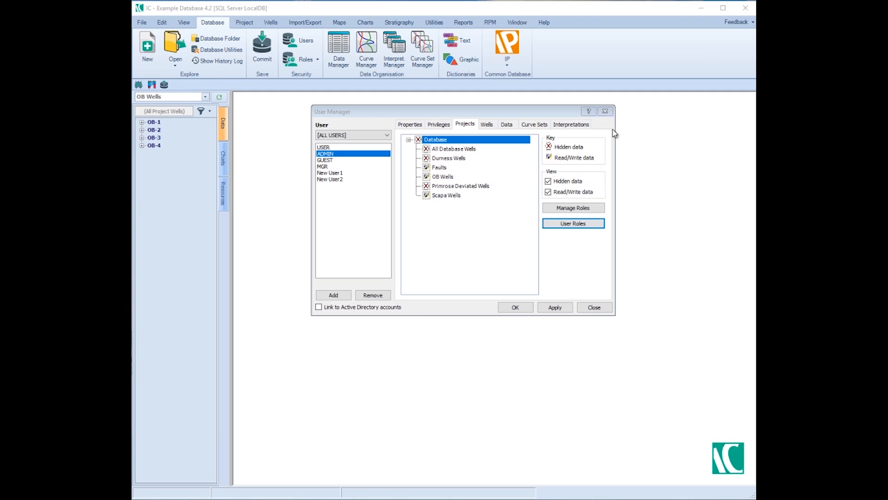
pyautogui.click(562, 312)
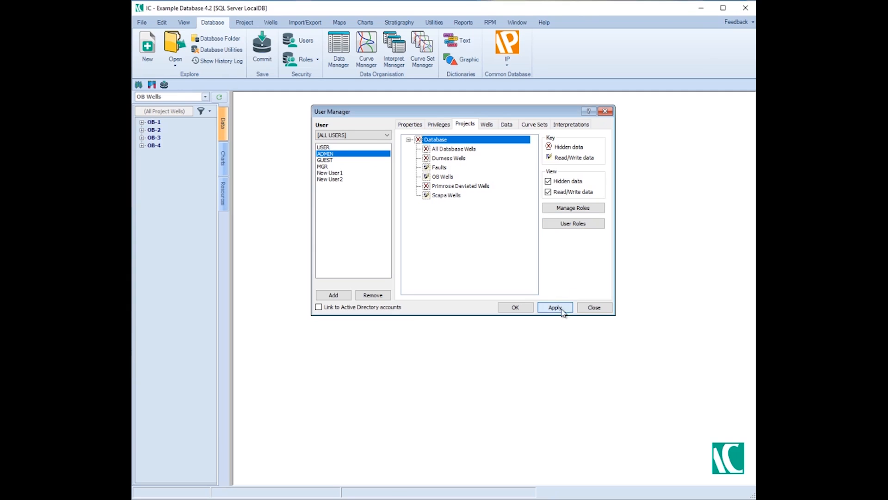
pyautogui.click(606, 111)
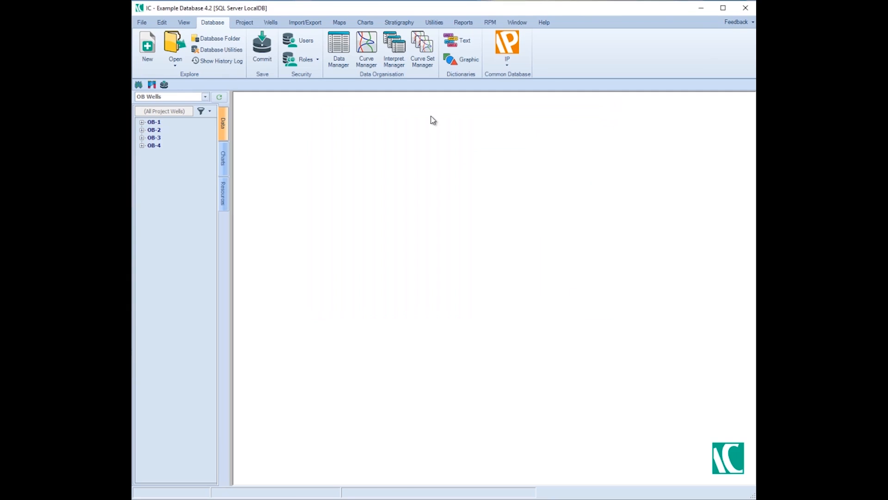
# Refresh the project data, open the Faults project and dismiss the notice about inaccessible wells.
pyautogui.click(217, 98)
pyautogui.click(204, 96)
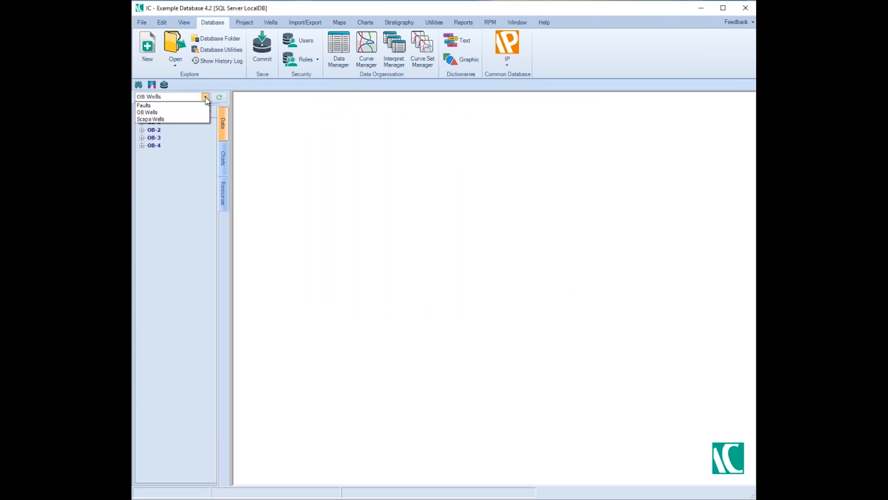
pyautogui.click(179, 106)
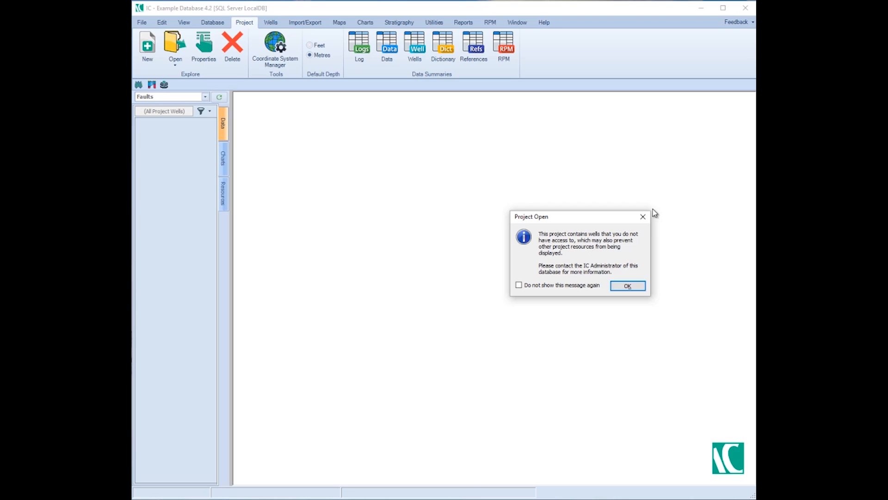
pyautogui.click(643, 217)
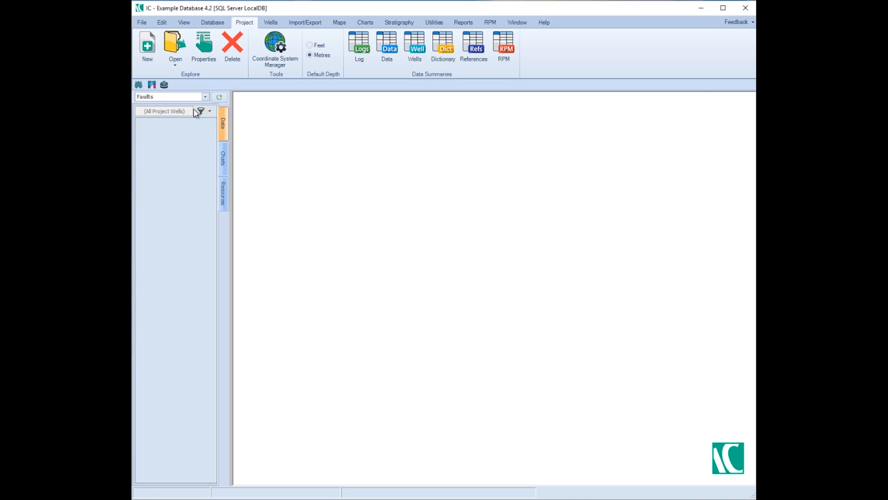
# Switch to the Scapa Wells project and dismiss the notice about inaccessible wells.
pyautogui.click(205, 97)
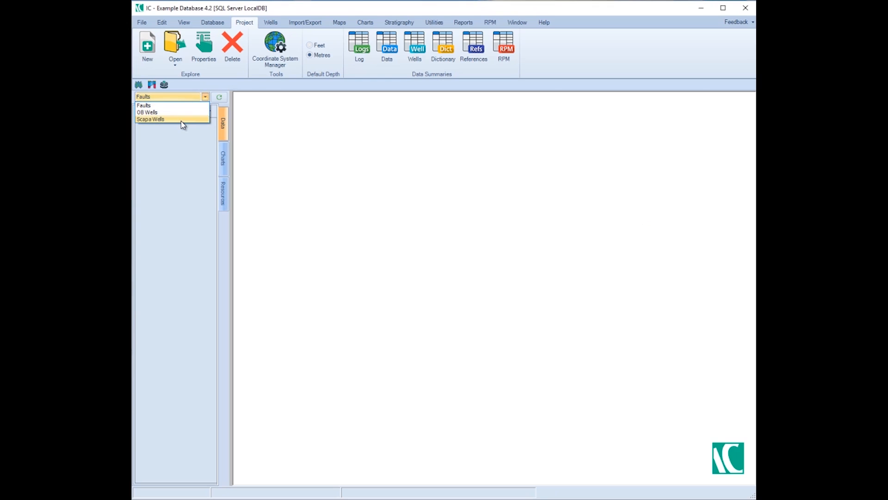
pyautogui.click(182, 120)
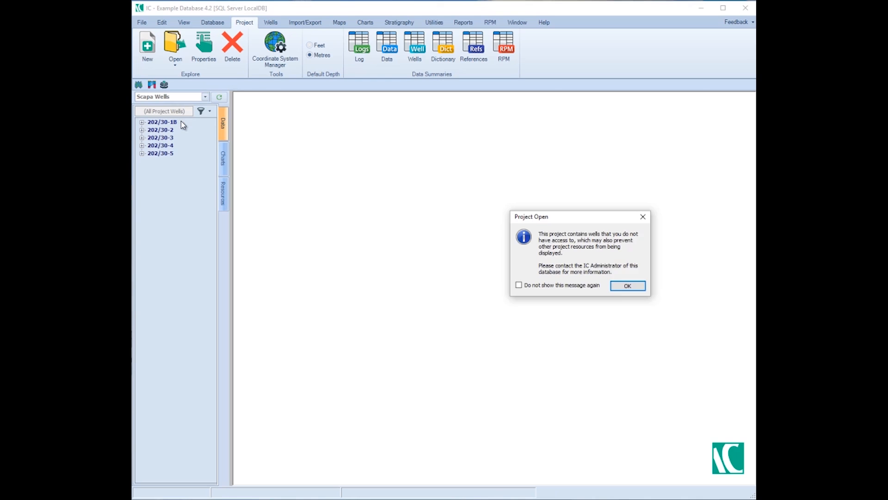
pyautogui.click(625, 288)
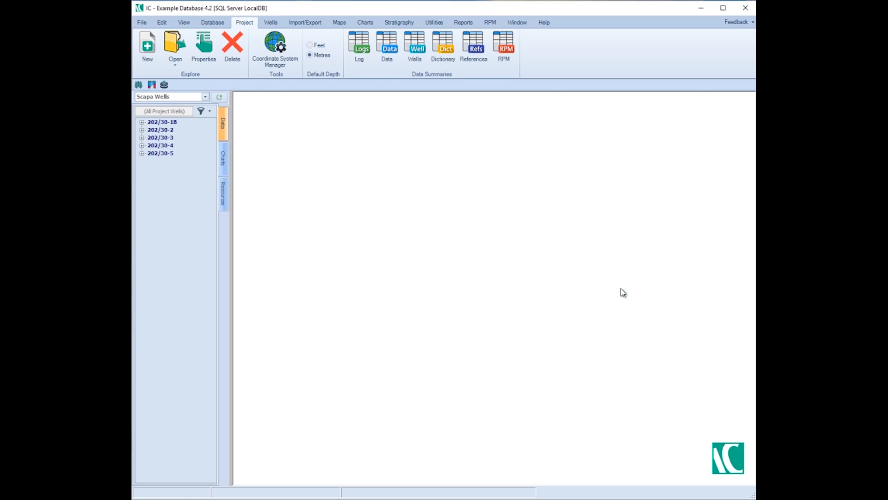
# Open the 202/30-2 AGE chart from the Scapa Field folder, compare it with the project's well list and close it.
pyautogui.click(224, 162)
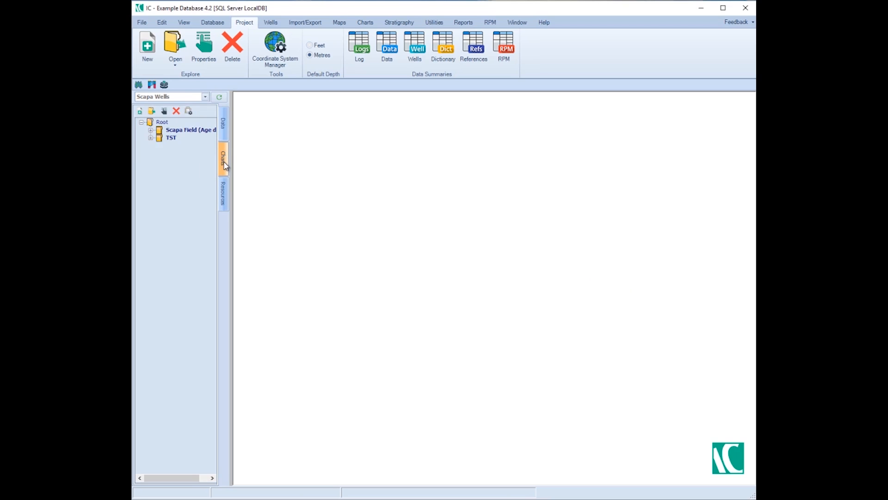
pyautogui.click(152, 131)
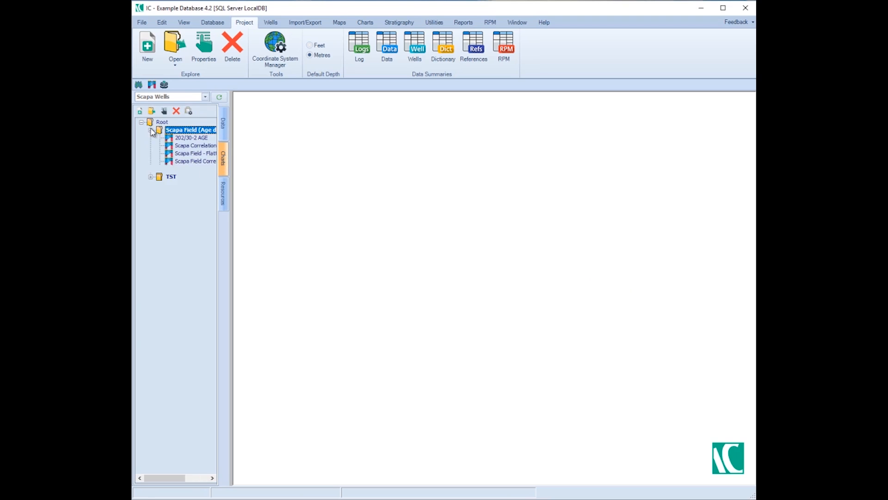
pyautogui.click(197, 139)
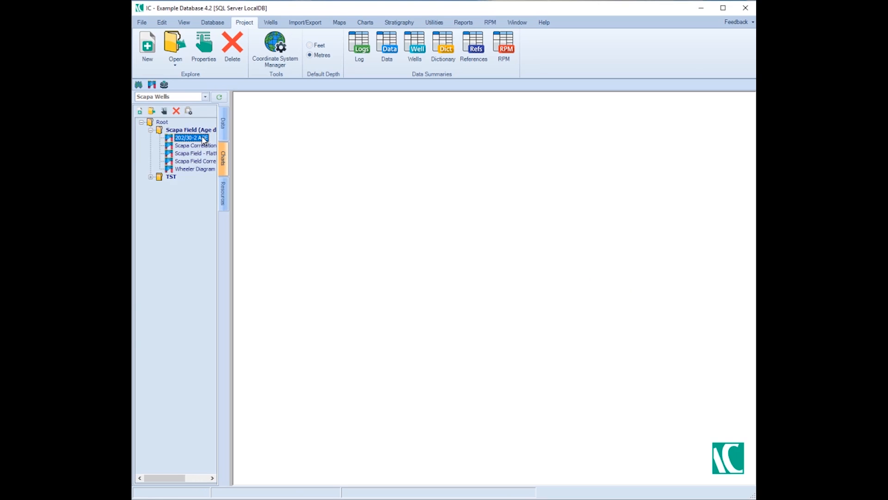
pyautogui.doubleClick(204, 140)
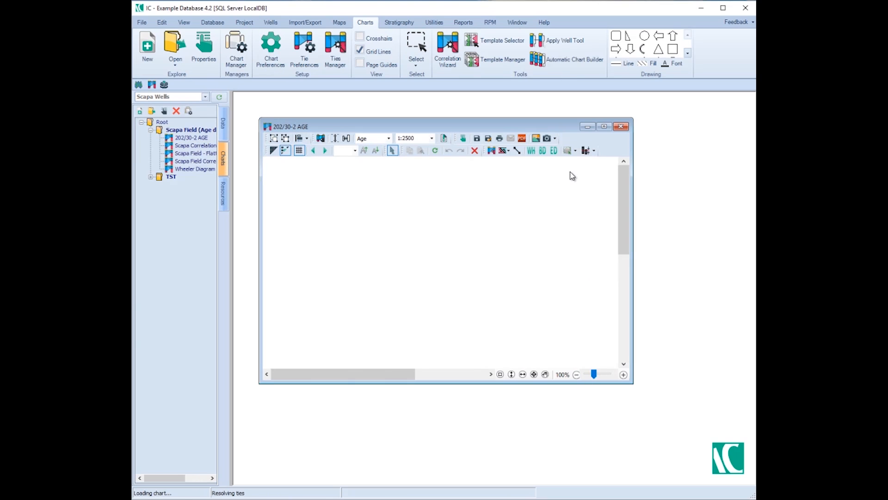
pyautogui.click(223, 123)
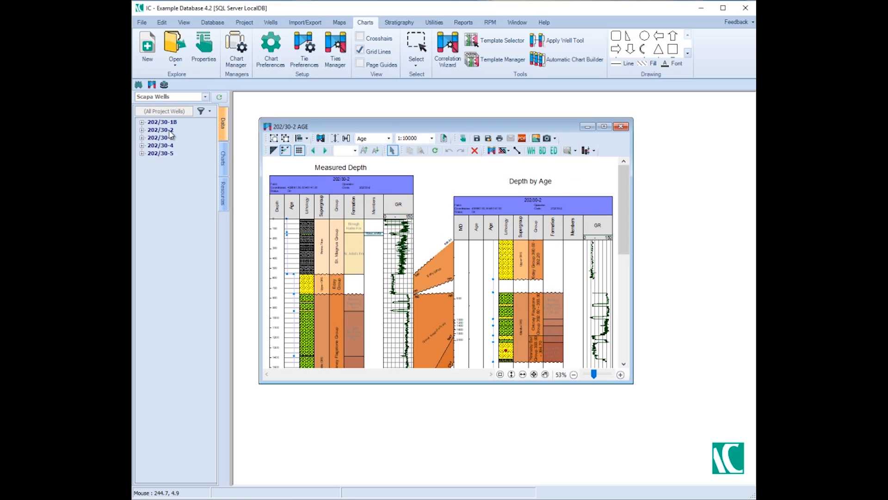
pyautogui.click(621, 127)
# Try to open the Scapa Field correlation chart listed just above the Wheeler Diagram, and dismiss the access notice.
pyautogui.click(222, 162)
pyautogui.doubleClick(213, 169)
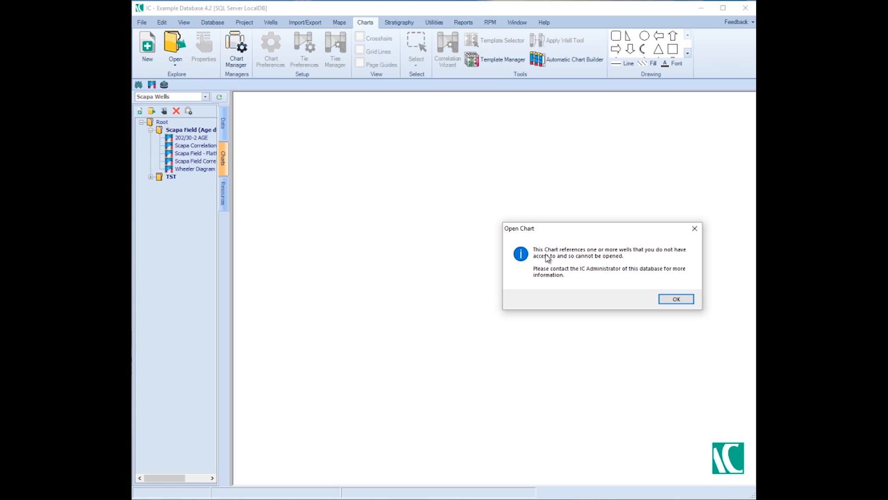
pyautogui.click(672, 300)
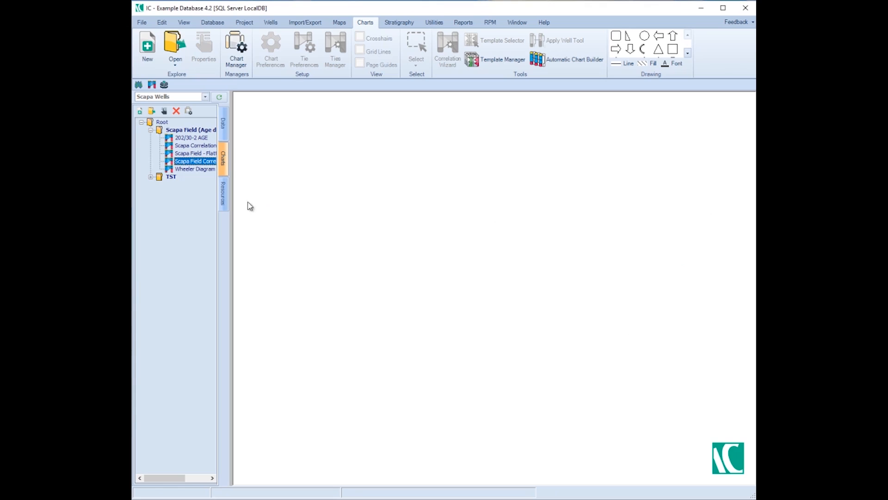
# Try to open the Scapa Field map from the project's resources, and dismiss the access notice.
pyautogui.click(224, 194)
pyautogui.click(141, 111)
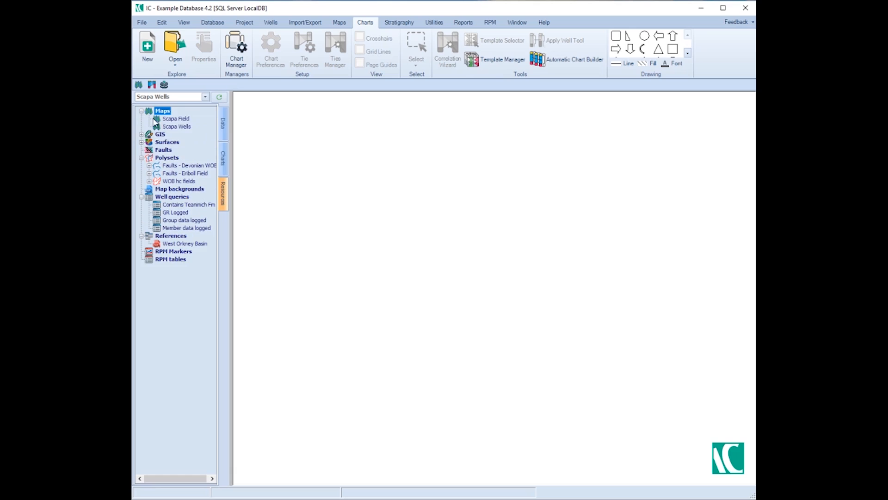
pyautogui.doubleClick(174, 119)
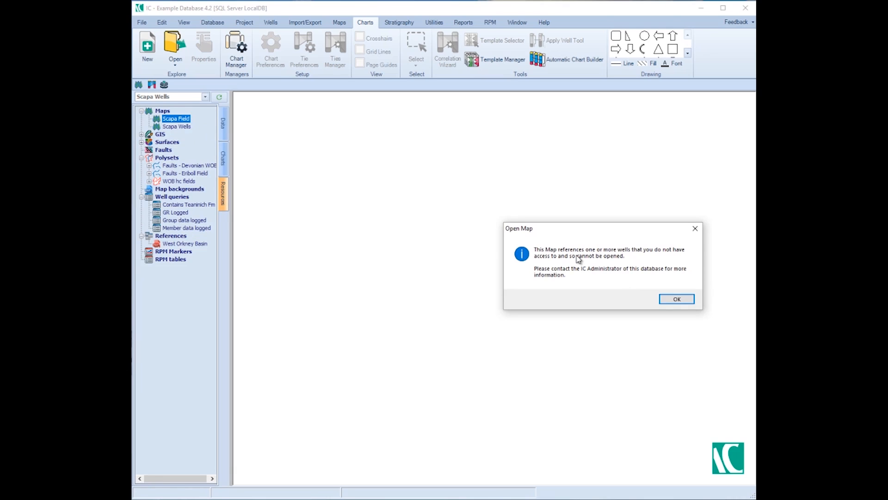
pyautogui.click(674, 298)
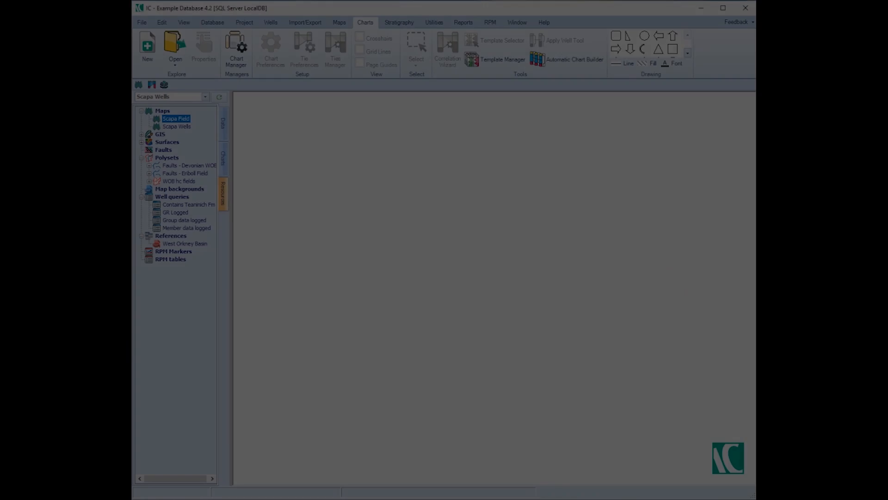
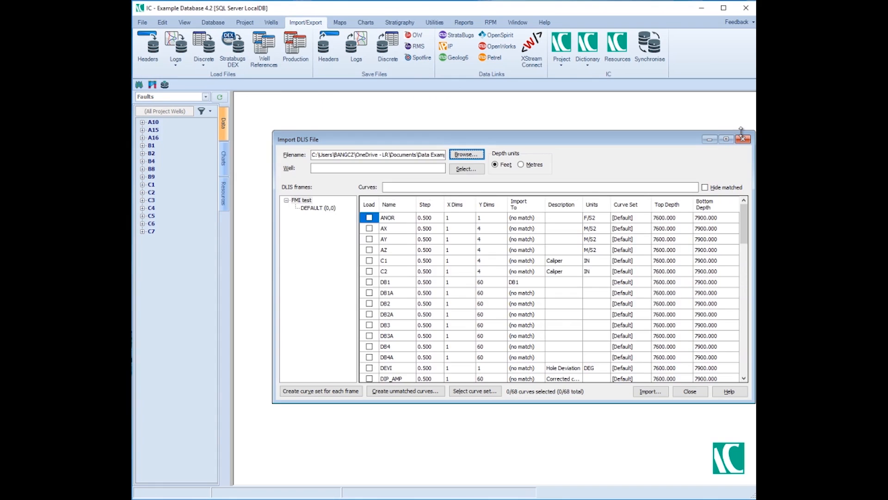
# Close the current DLIS import and load WLC_RAW_AAC_MWD_1.DLIS from the DLIS folder into a new import.
pyautogui.click(743, 139)
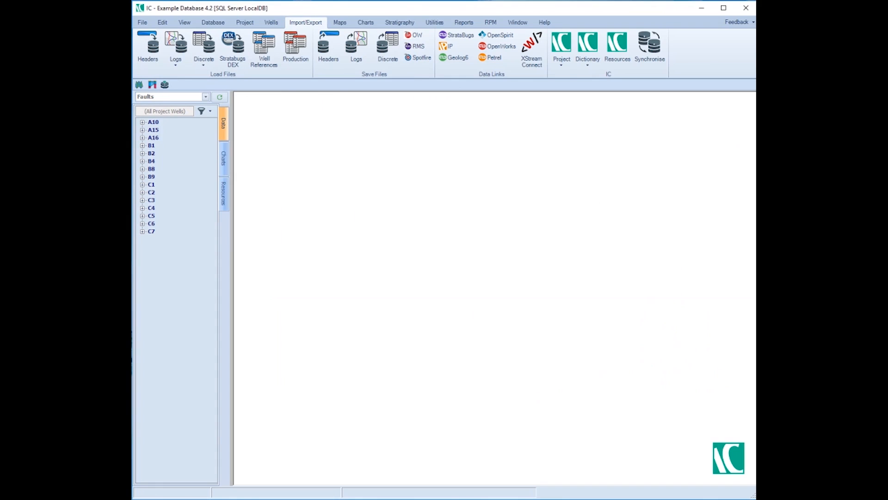
pyautogui.moveTo(884, 108); pyautogui.dragTo(721, 139)
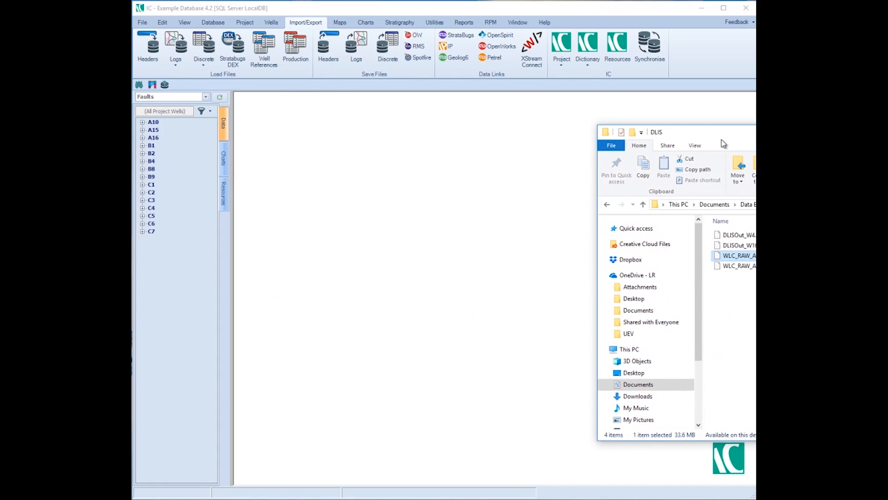
pyautogui.moveTo(754, 257); pyautogui.dragTo(463, 207)
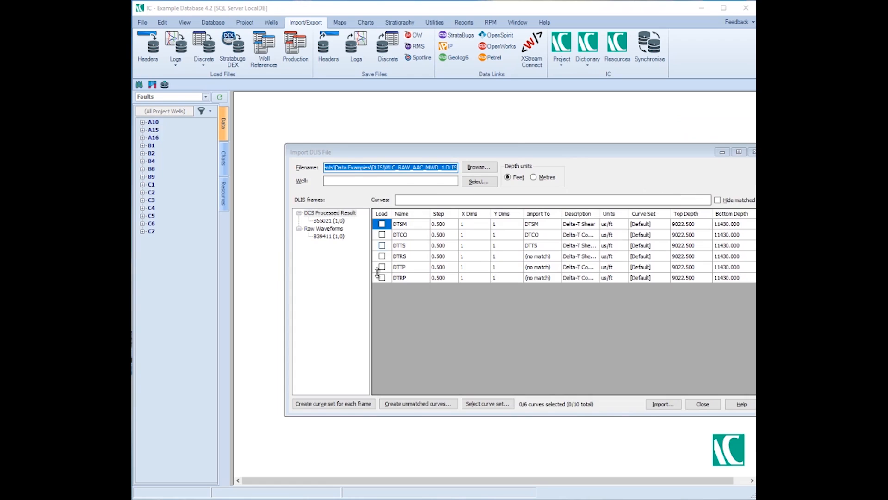
pyautogui.moveTo(625, 152); pyautogui.dragTo(591, 117)
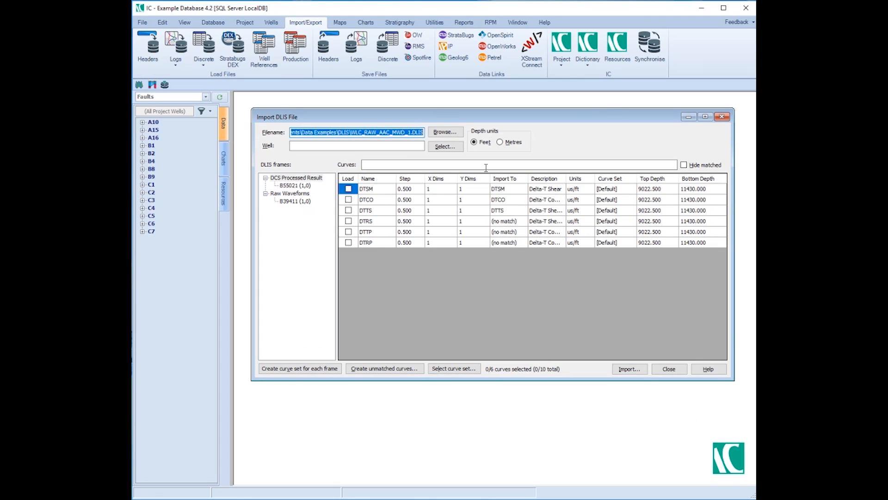
# Set C6 as the destination well for the DLIS import.
pyautogui.click(435, 147)
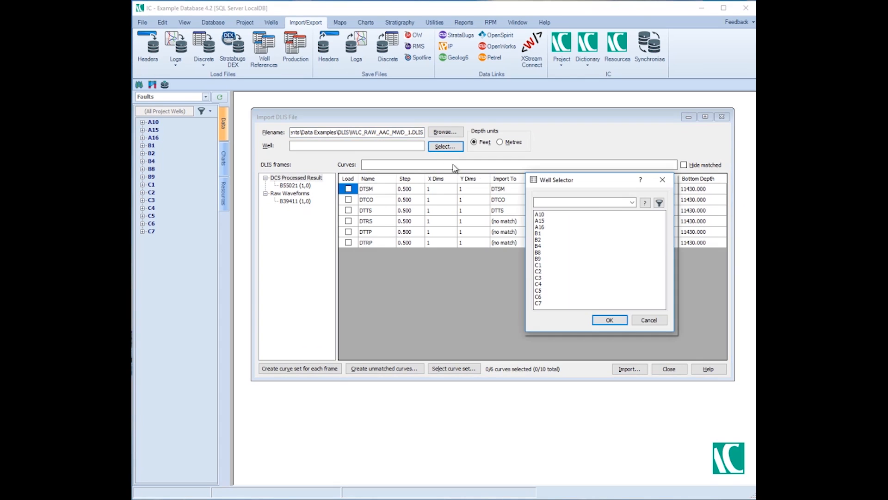
pyautogui.click(538, 298)
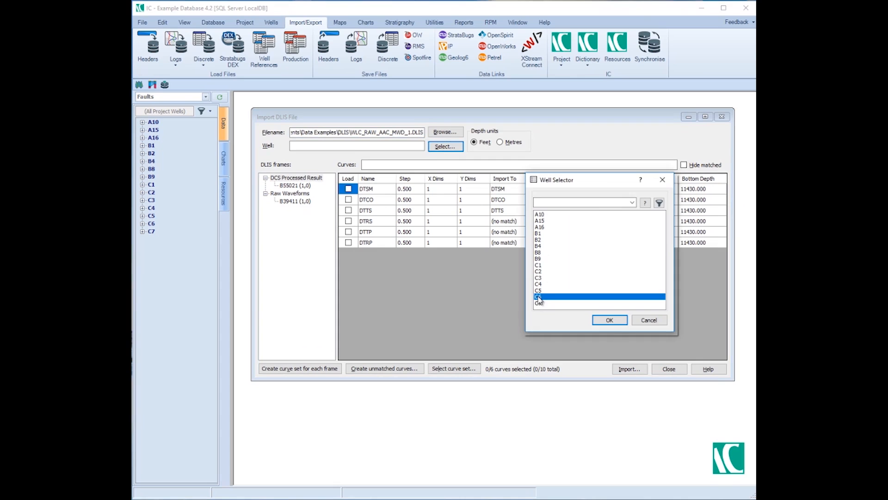
pyautogui.click(610, 320)
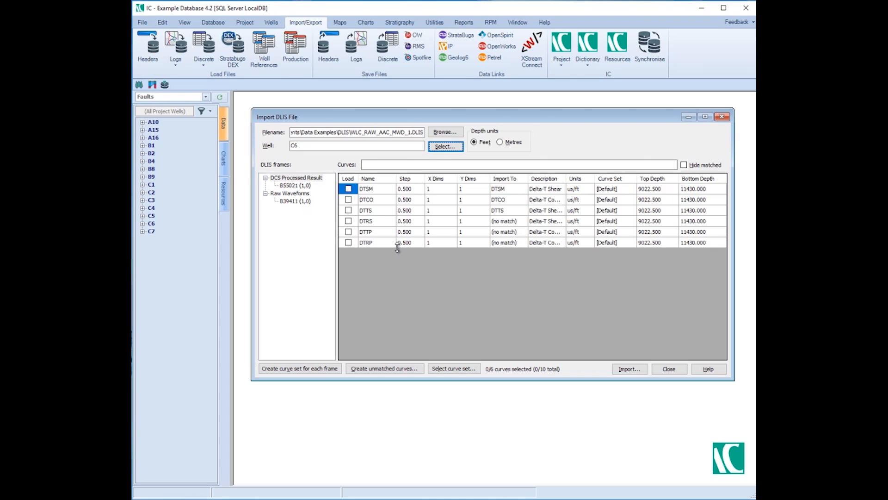
# Compare the curves in the Raw Waveforms frame B39411 with those in the DCS Processed Result frame B55021.
pyautogui.click(294, 201)
pyautogui.click(298, 185)
pyautogui.click(300, 202)
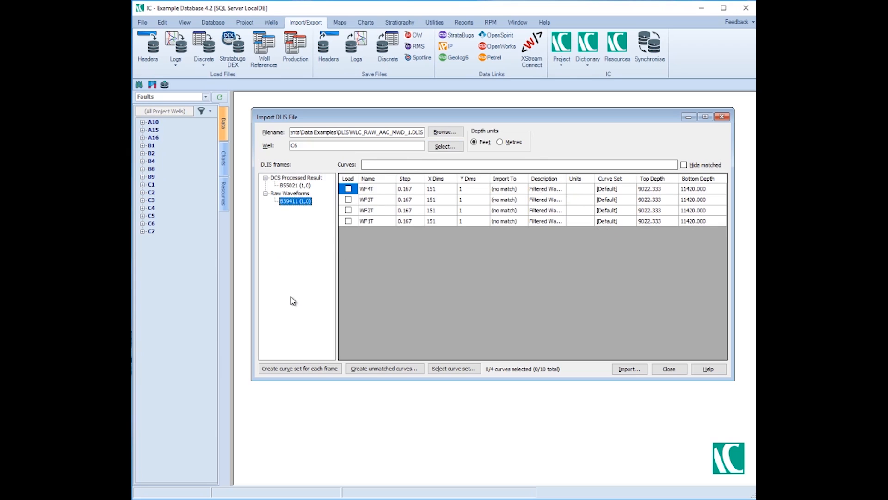
pyautogui.click(303, 187)
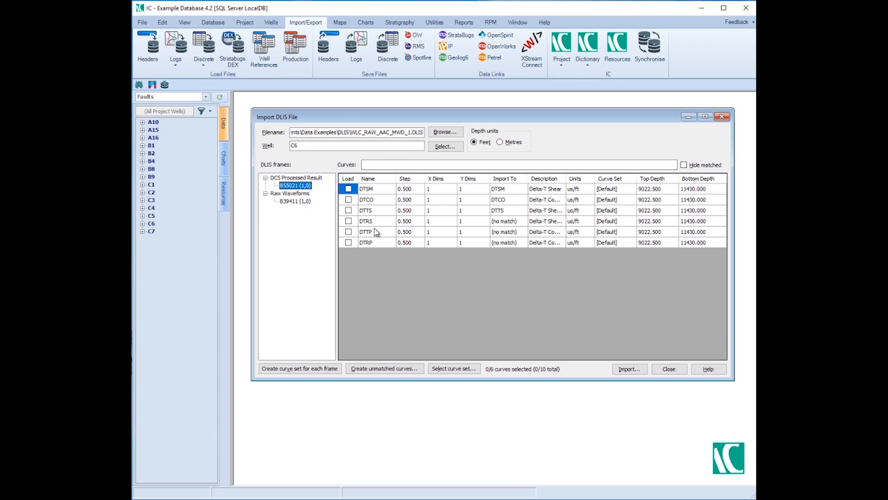
# Widen the Description column and mark all six curves of the B55021 frame for loading.
pyautogui.moveTo(565, 179); pyautogui.dragTo(589, 176)
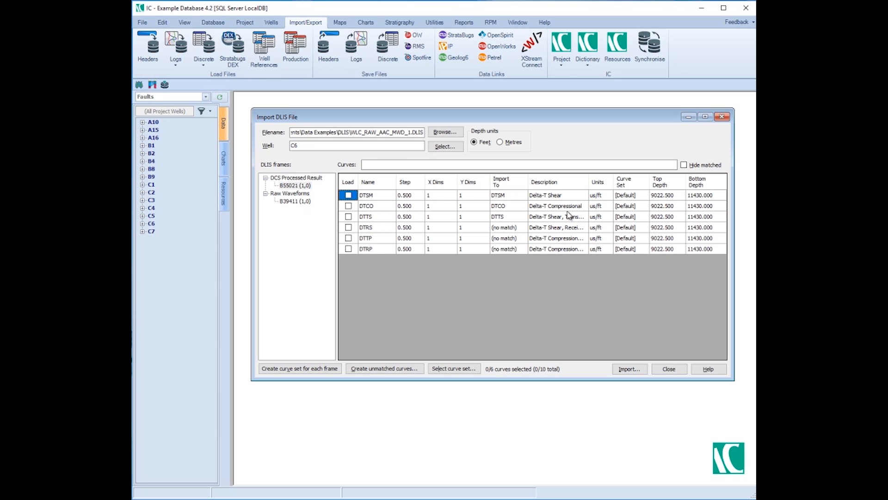
pyautogui.click(350, 195)
pyautogui.click(349, 205)
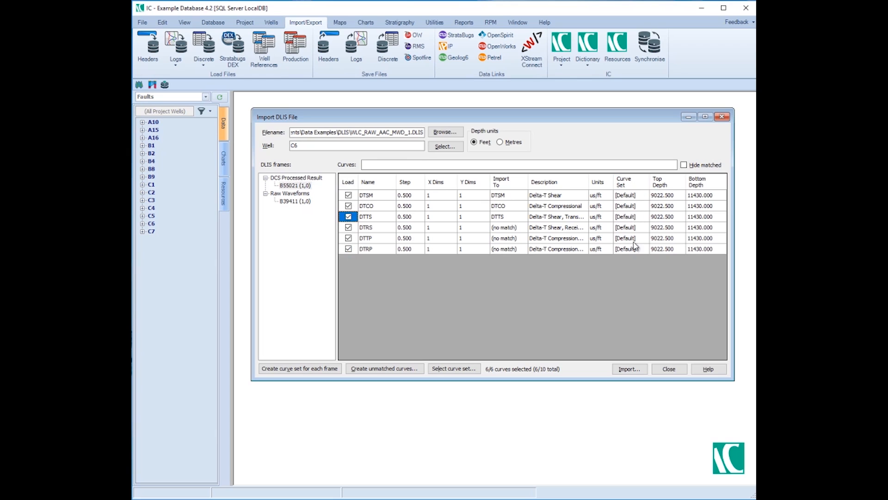
# Check which curve sets are available for the DTSM curve, leaving its assignment as it is.
pyautogui.doubleClick(636, 196)
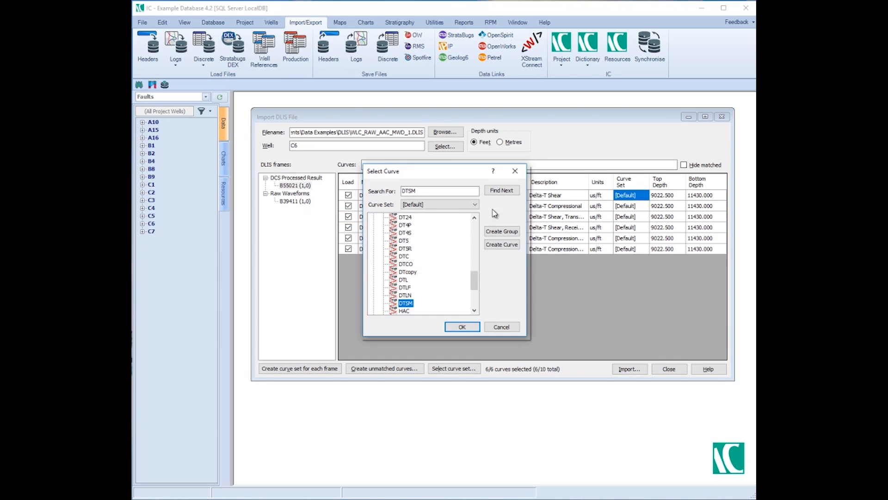
pyautogui.click(474, 205)
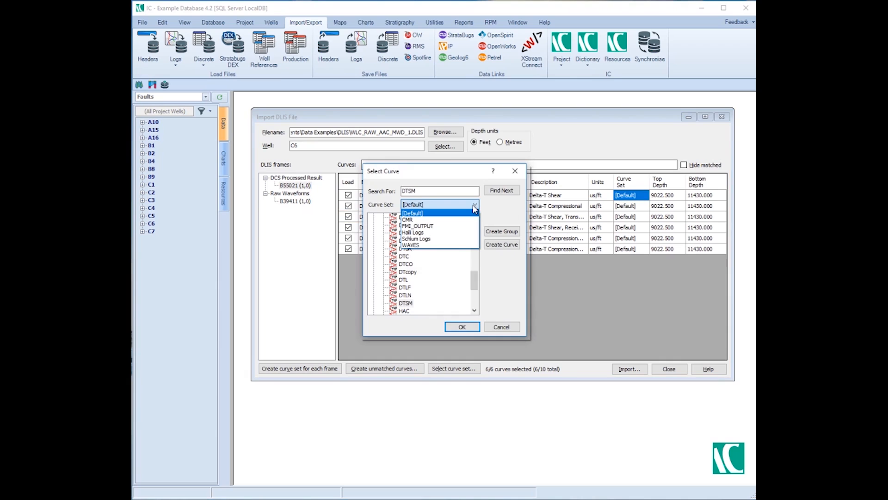
pyautogui.click(475, 209)
pyautogui.click(515, 171)
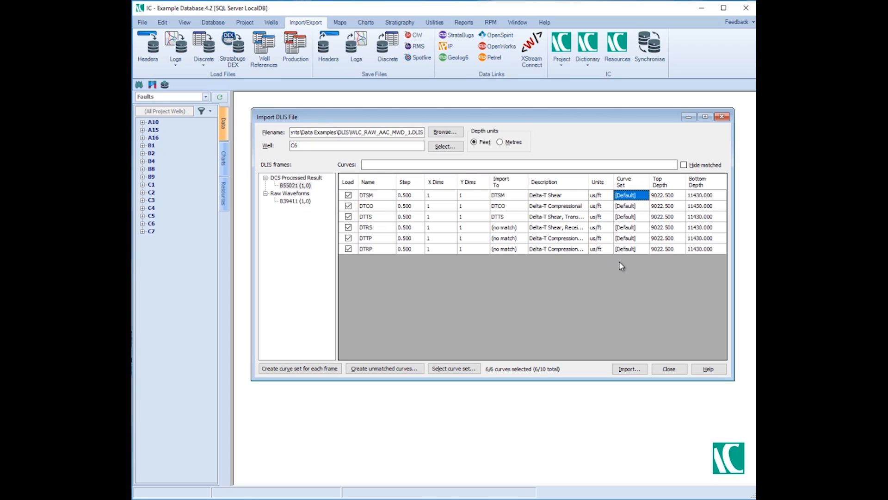
# Assign the Halli Logs curve set to all the listed curves.
pyautogui.click(452, 370)
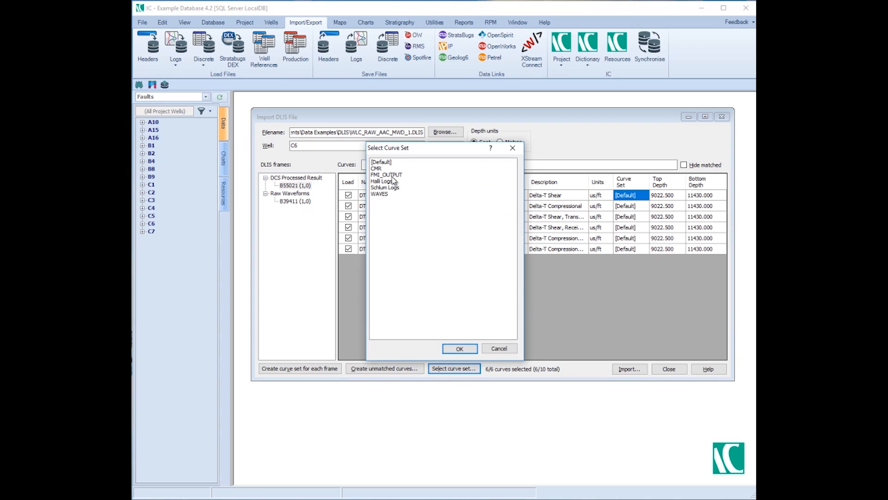
pyautogui.click(381, 181)
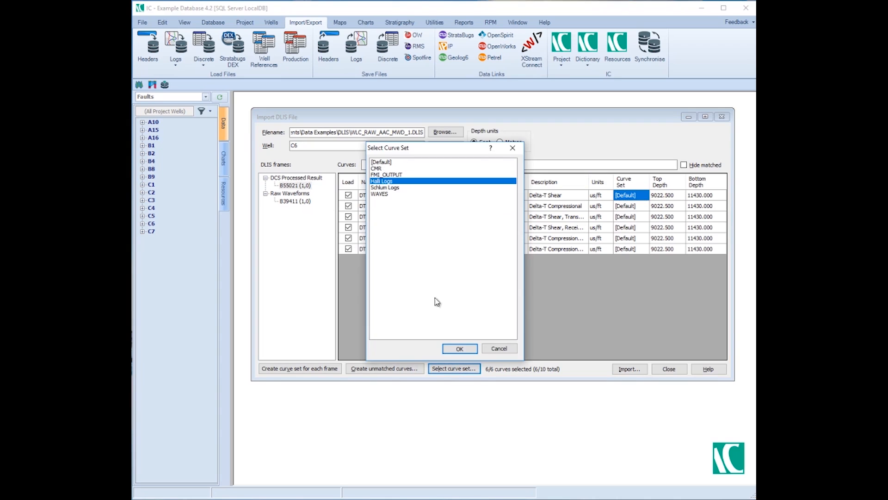
pyautogui.click(459, 348)
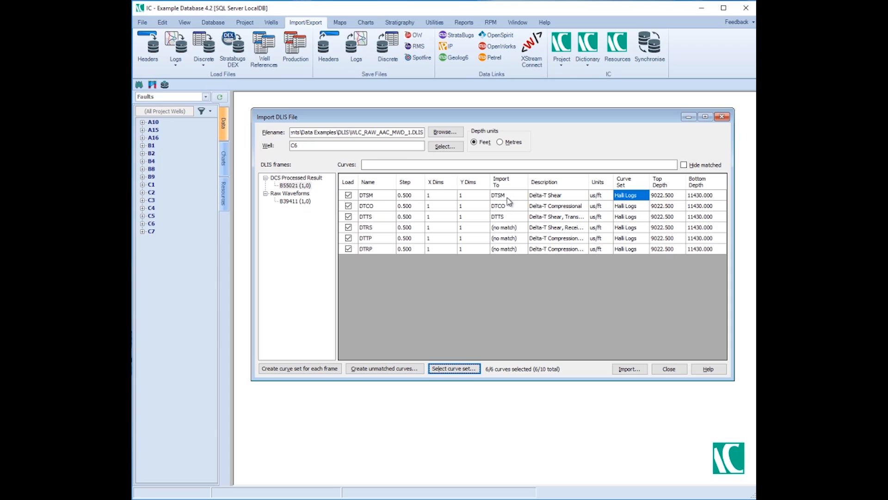
# Create a DTT curve type in the DLIS EXAMPLE group and make it the import target for the DTTS curve.
pyautogui.doubleClick(524, 220)
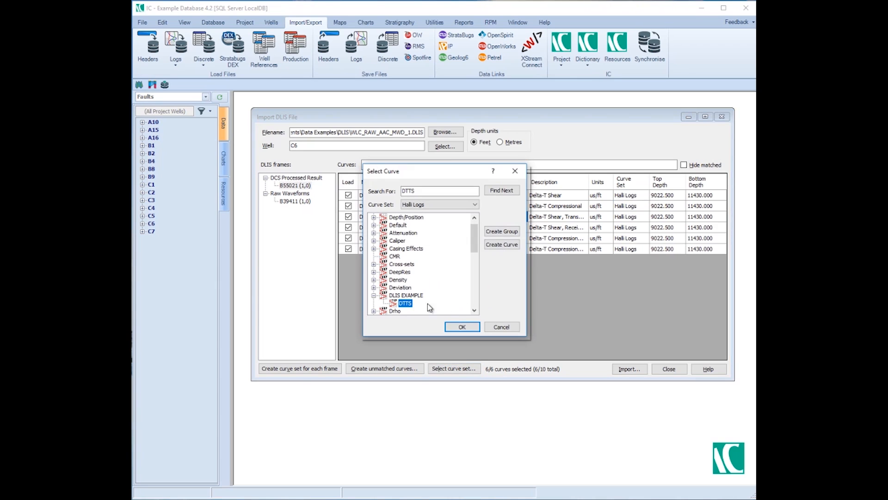
pyautogui.click(504, 245)
pyautogui.click(469, 245)
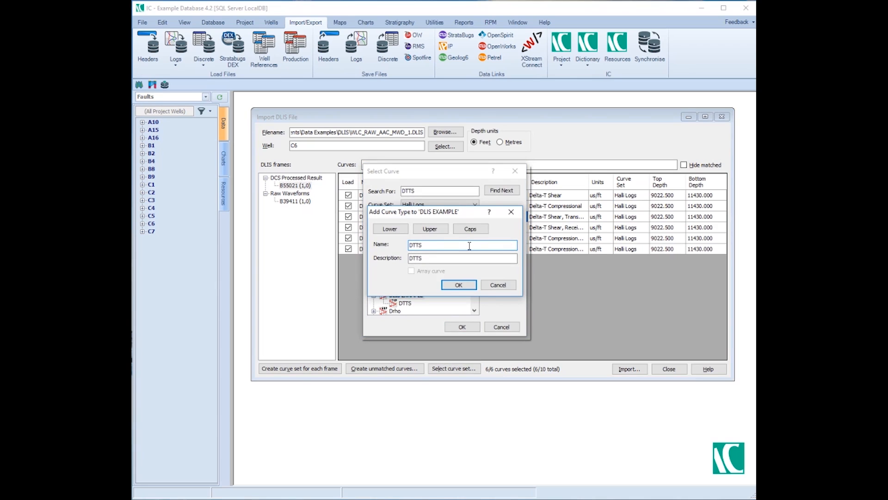
pyautogui.click(463, 258)
pyautogui.press('BackSpace')
pyautogui.click(452, 285)
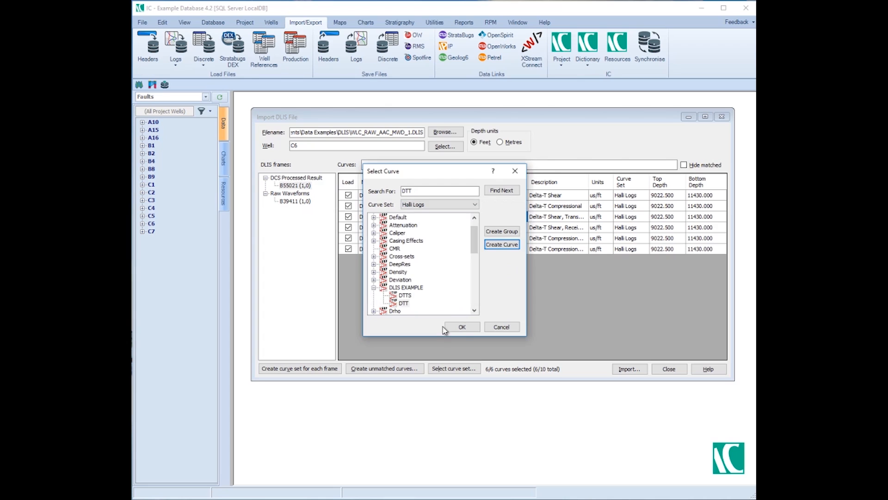
pyautogui.click(462, 326)
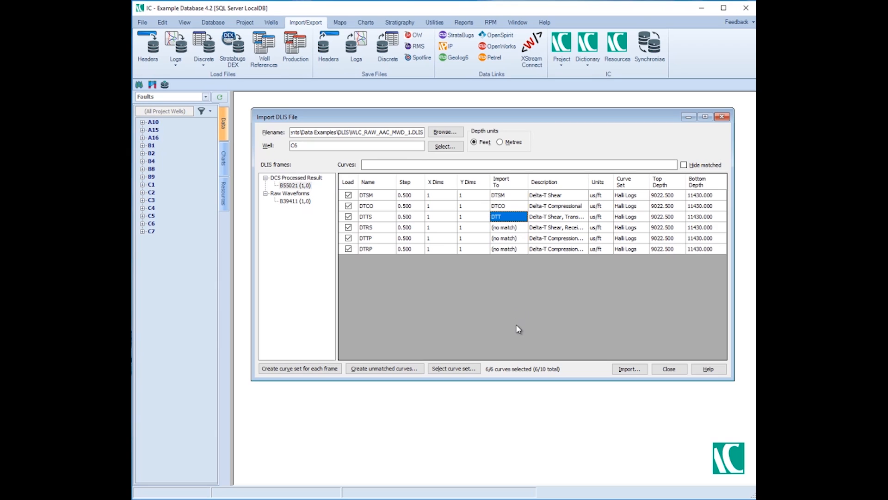
# Create curve types for the remaining unmatched curves in the DLIS EXAMPLE group.
pyautogui.click(401, 372)
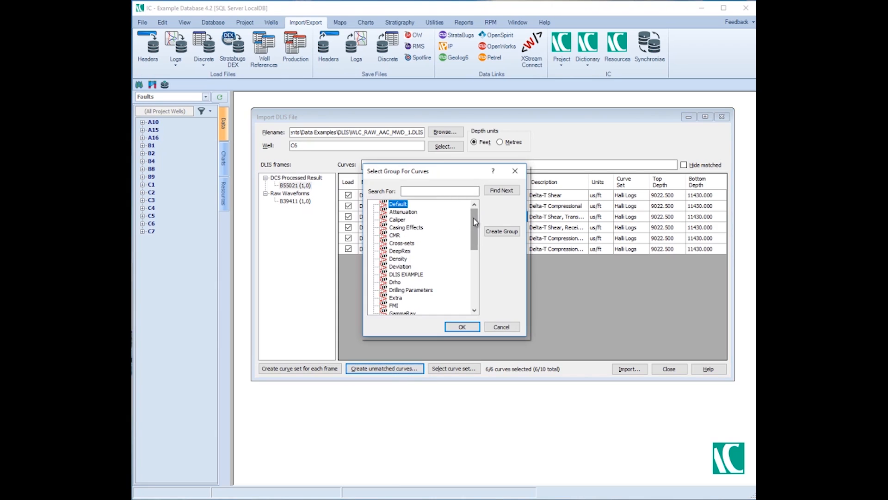
pyautogui.click(407, 274)
pyautogui.click(462, 327)
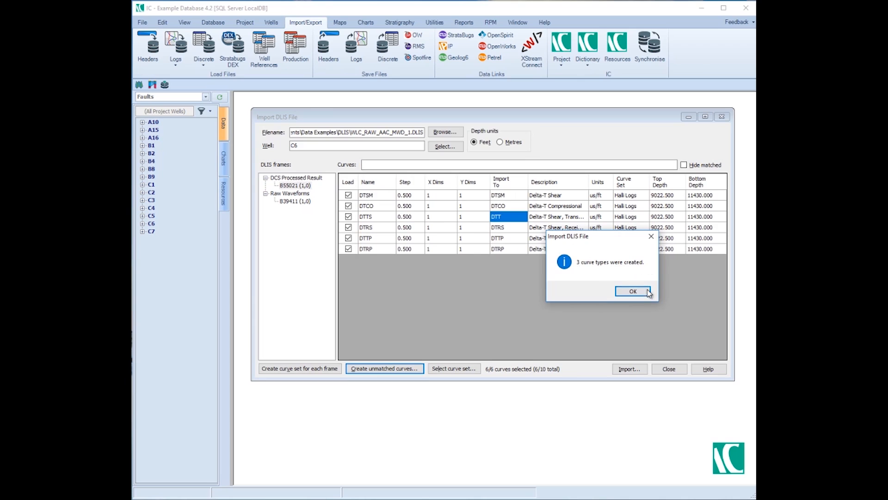
pyautogui.click(634, 291)
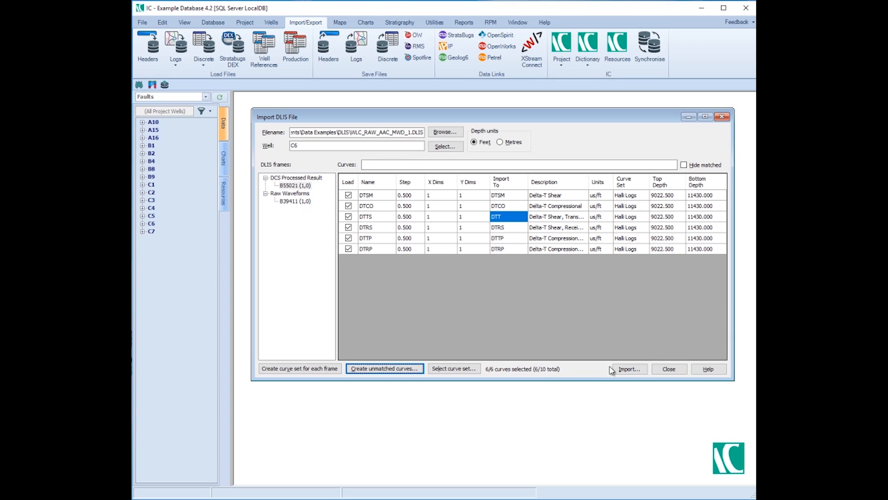
# Import the selected curves into well C6 and close the DLIS import.
pyautogui.click(630, 370)
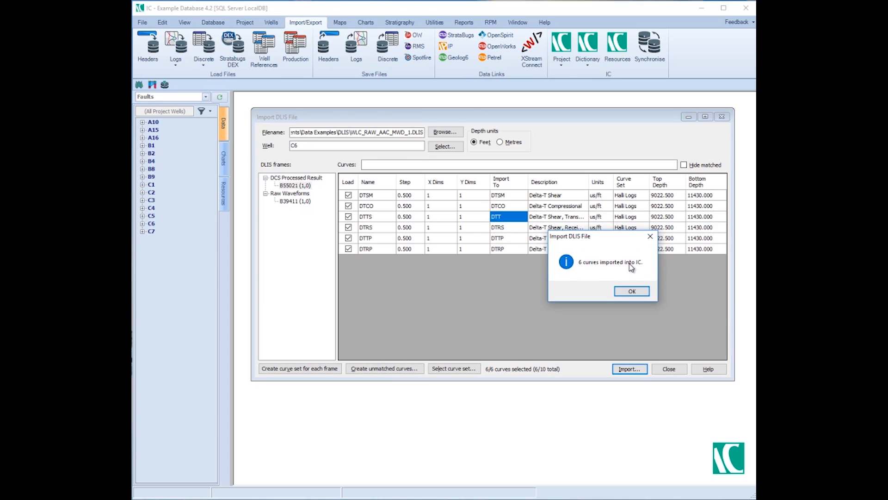
pyautogui.click(632, 290)
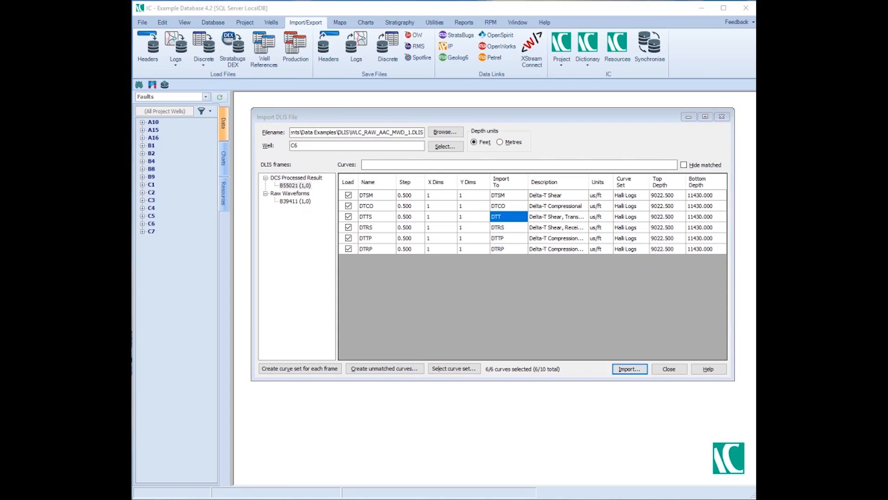
pyautogui.click(670, 372)
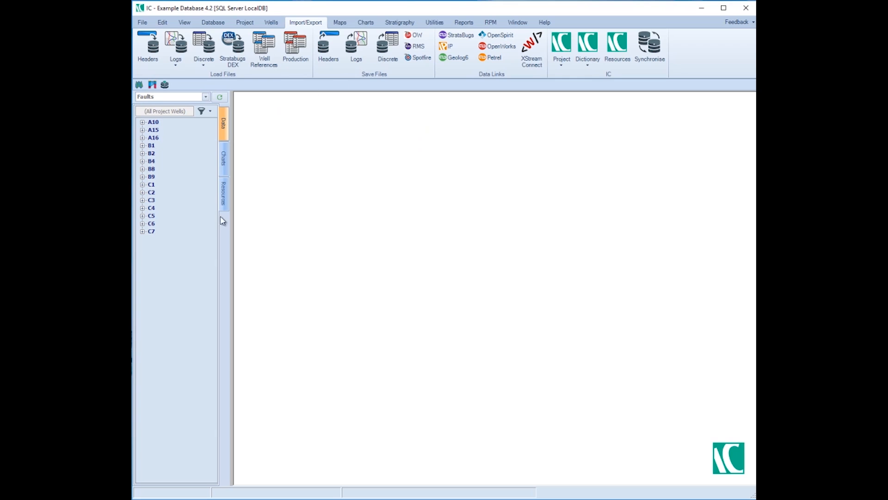
# Open the log data of well C1, switch to the [Default] curve set and maximize the log window.
pyautogui.click(143, 185)
pyautogui.click(173, 208)
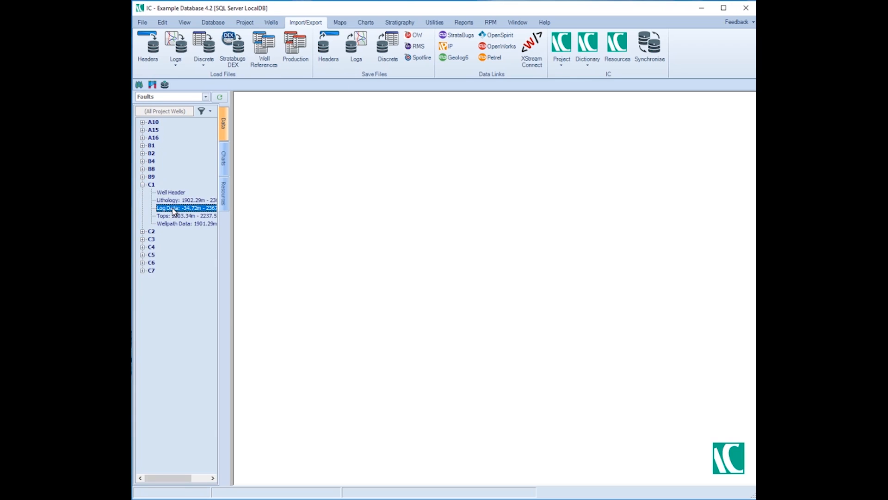
pyautogui.doubleClick(174, 209)
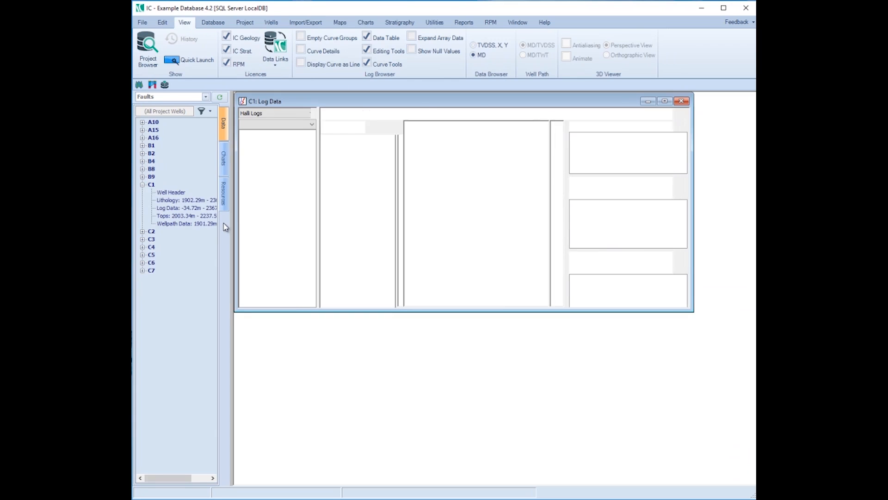
pyautogui.click(287, 115)
pyautogui.click(280, 128)
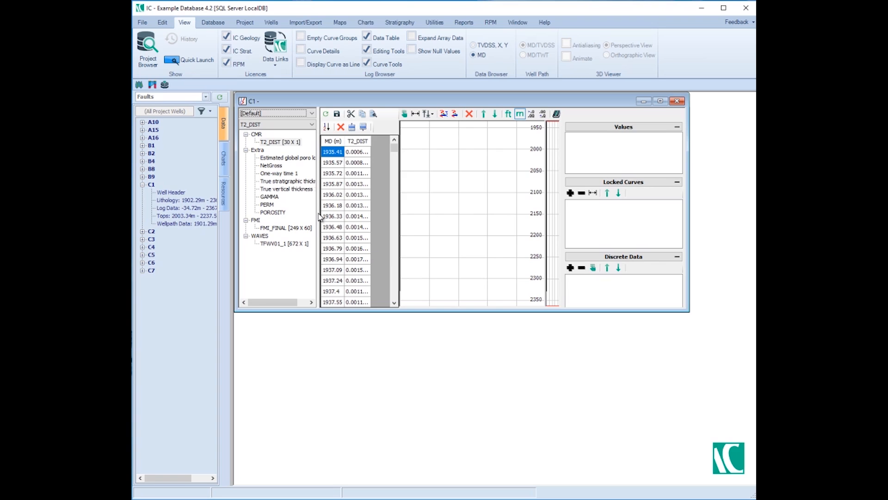
pyautogui.click(660, 101)
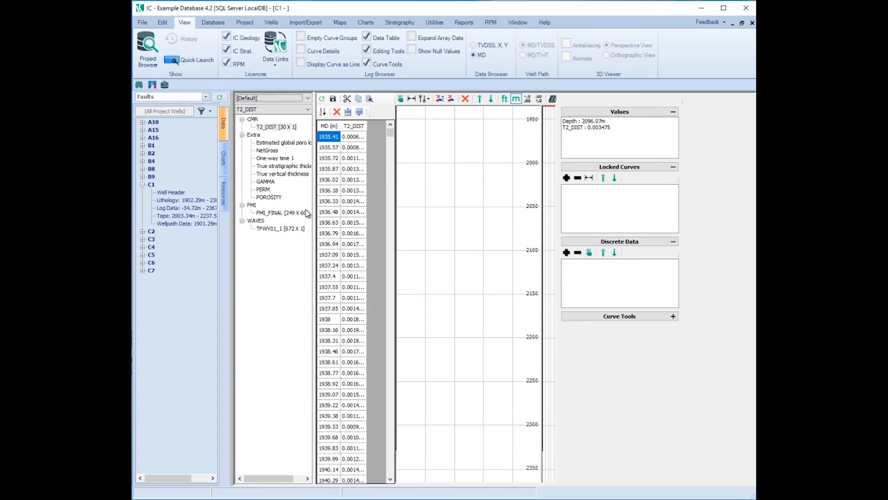
# Display the T2_DIST curve fitted to the track width and expand its array data in the data table.
pyautogui.click(301, 189)
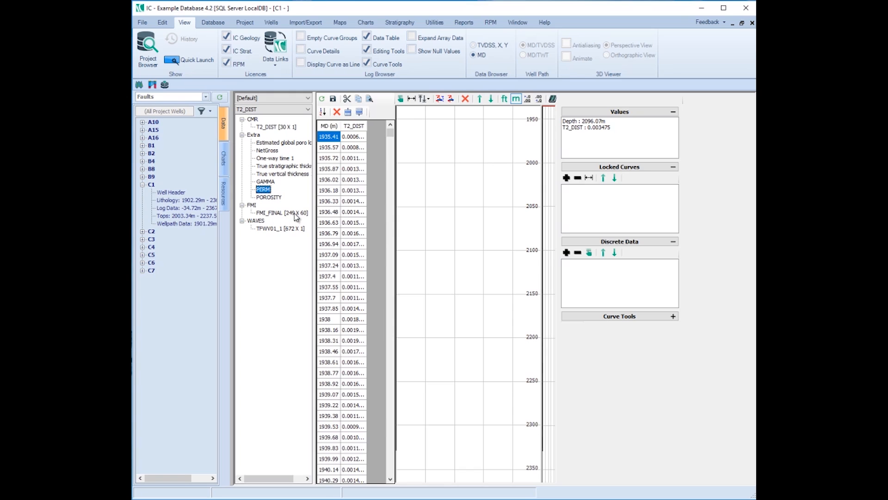
pyautogui.click(290, 127)
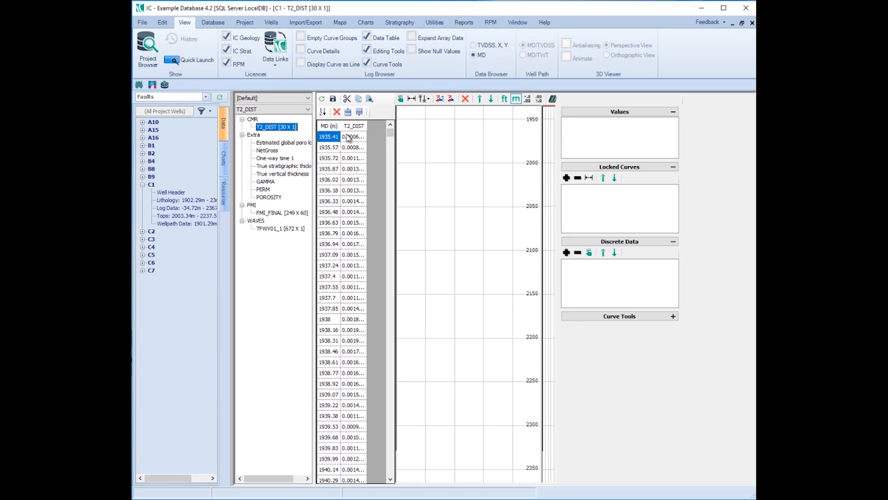
pyautogui.click(412, 99)
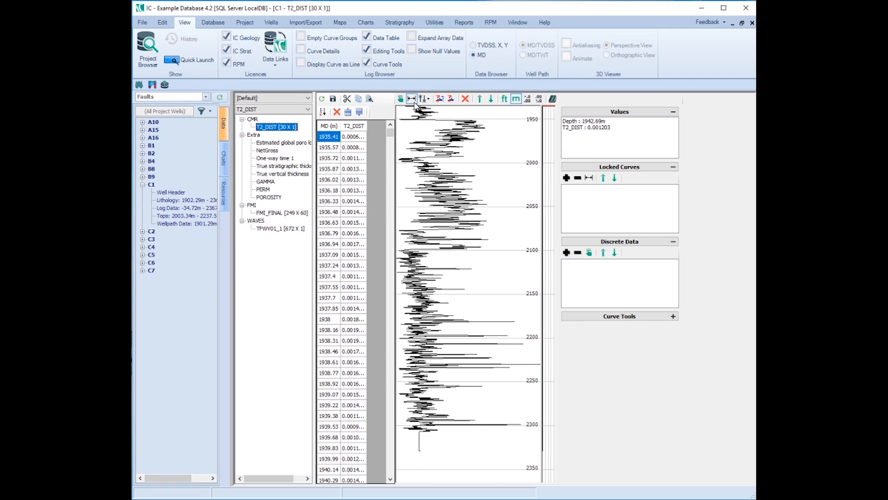
pyautogui.click(411, 37)
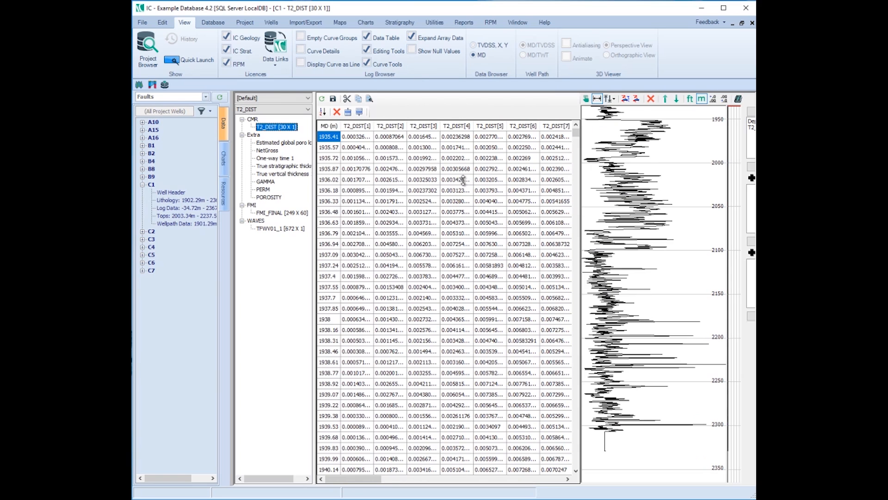
# Close the well C1 log data and open the Adding Array Composite Plots chart in a maximized window.
pyautogui.moveTo(358, 482)
pyautogui.mouseDown()
pyautogui.moveTo(555, 483)
pyautogui.moveTo(350, 488)
pyautogui.mouseUp()
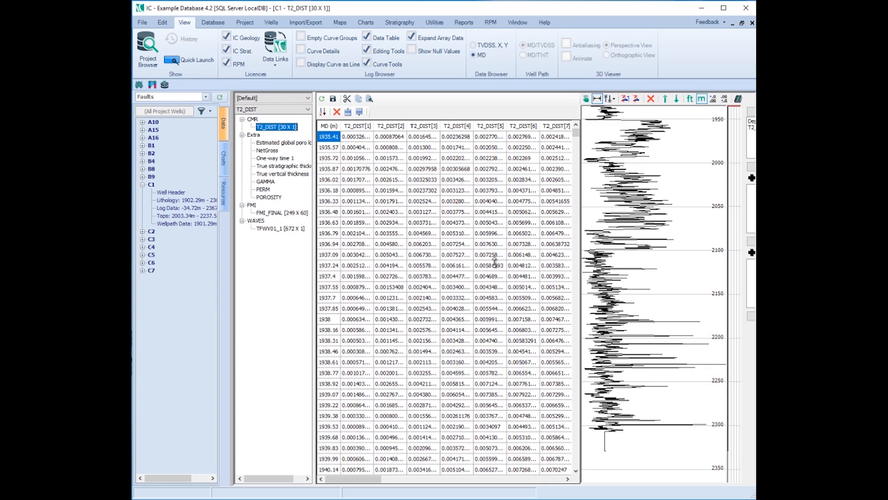
pyautogui.click(752, 22)
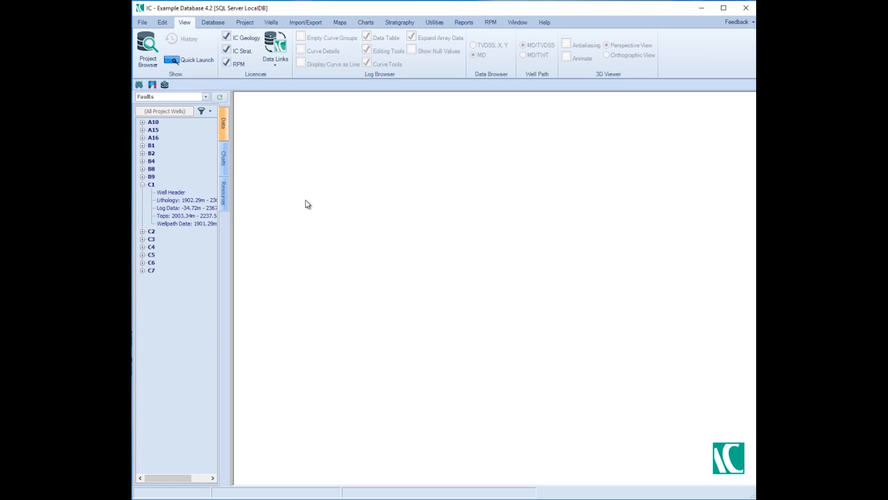
pyautogui.click(227, 159)
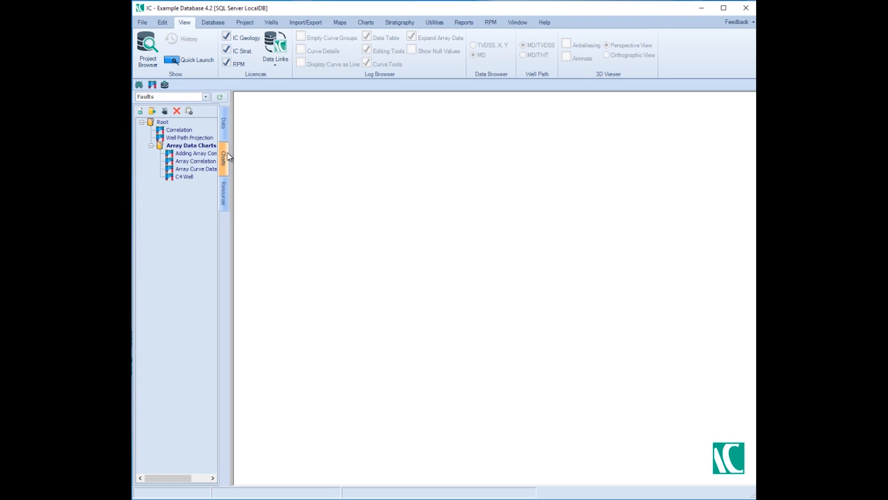
pyautogui.doubleClick(188, 152)
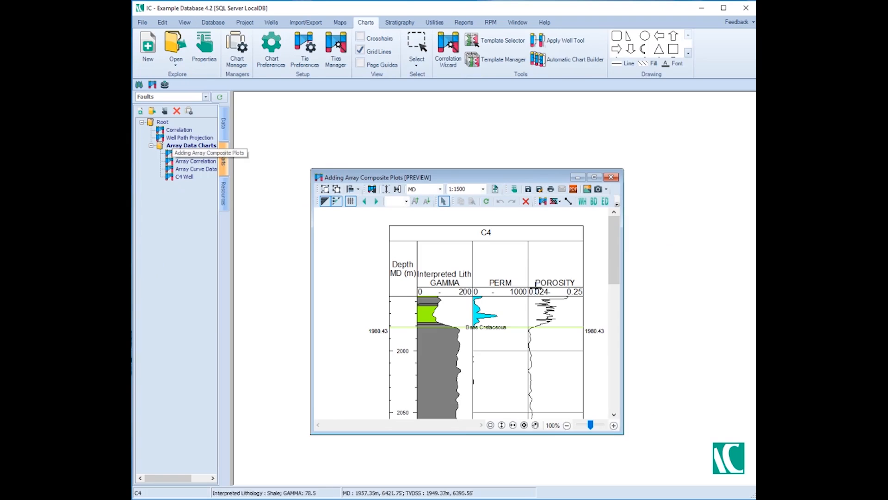
pyautogui.click(594, 177)
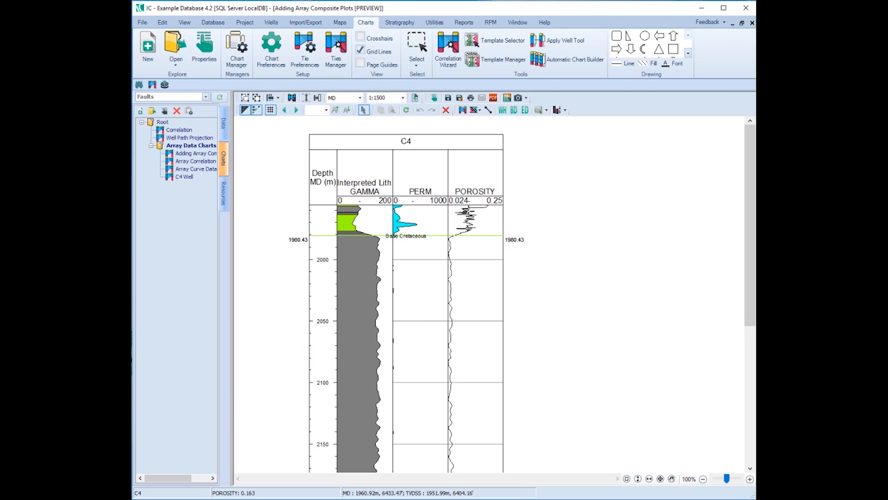
# Insert a data panel under the C4 well header and add an Array log composite to it.
pyautogui.rightClick(430, 140)
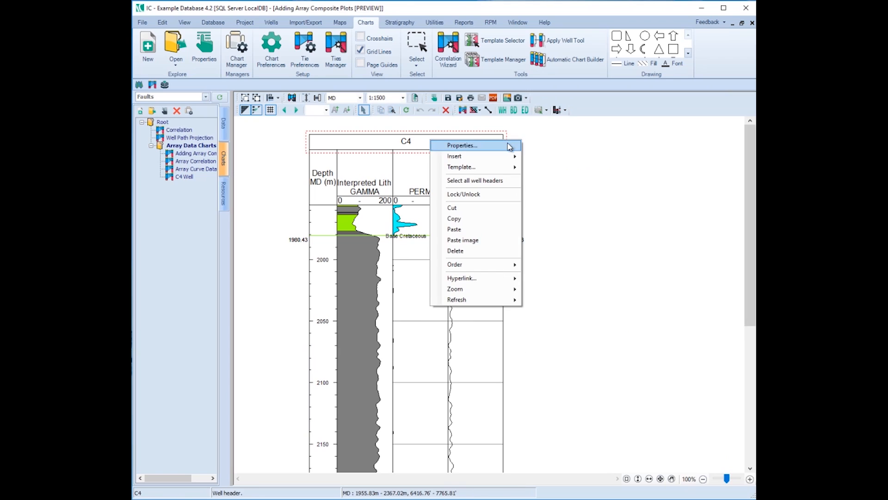
pyautogui.moveTo(511, 157)
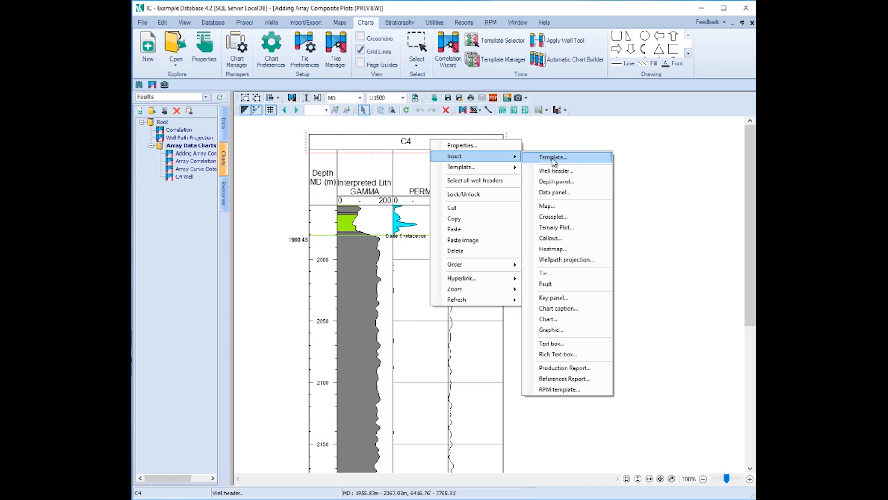
pyautogui.click(561, 193)
pyautogui.click(539, 200)
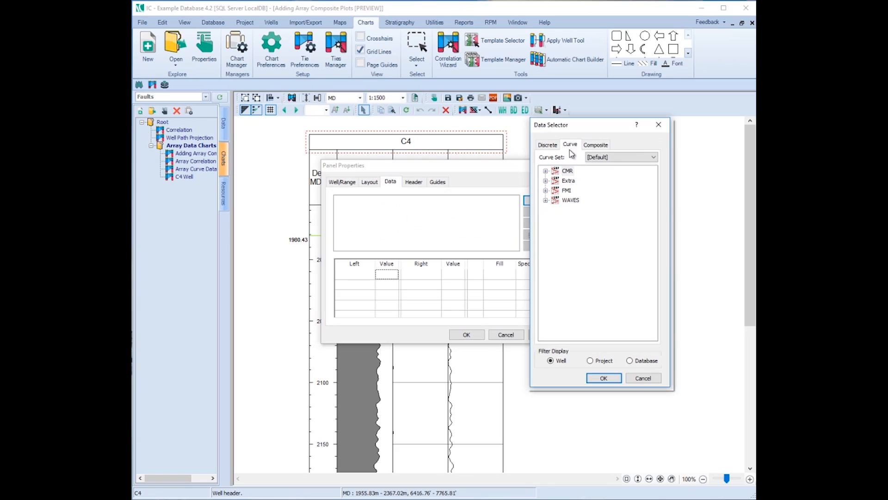
pyautogui.click(600, 145)
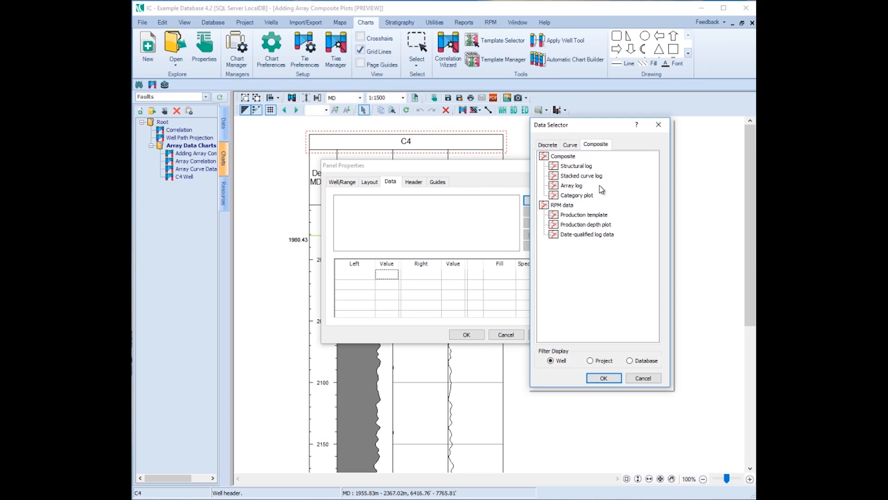
pyautogui.click(571, 185)
pyautogui.click(604, 378)
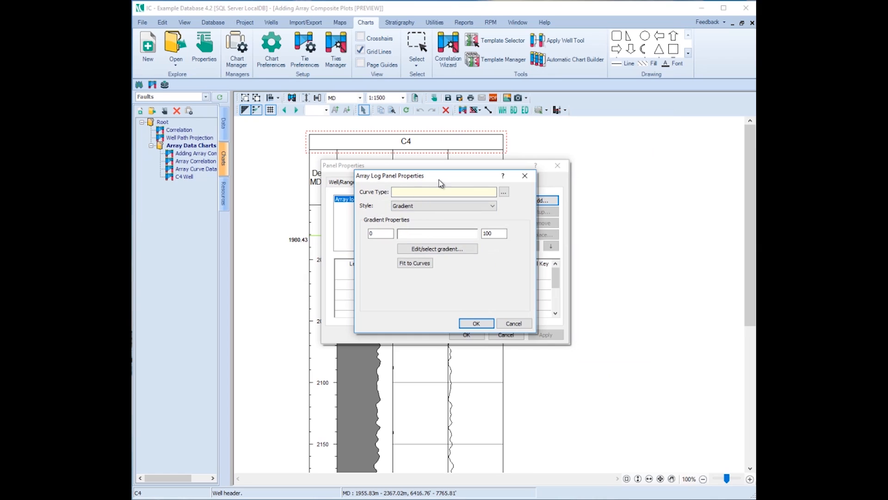
# Assign the T2_DIST curve to the array log in Waveform style and fit its range to the curves.
pyautogui.click(504, 192)
pyautogui.click(546, 170)
pyautogui.click(584, 181)
pyautogui.click(603, 378)
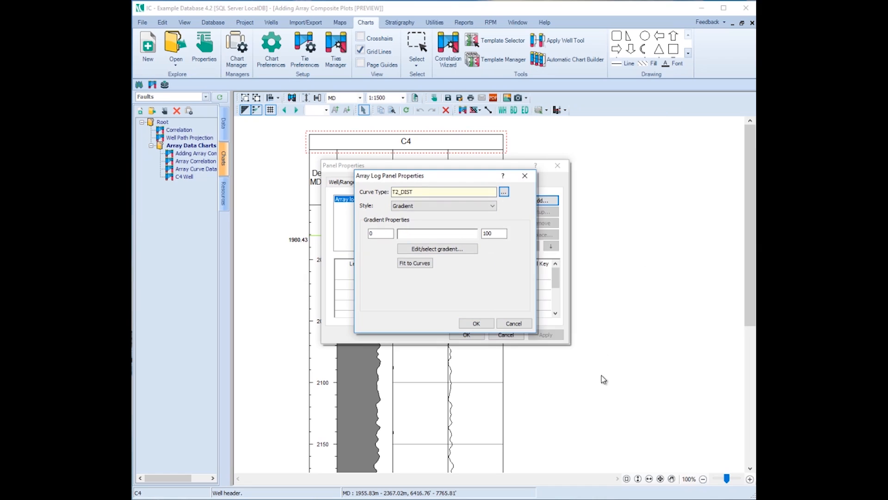
pyautogui.click(464, 207)
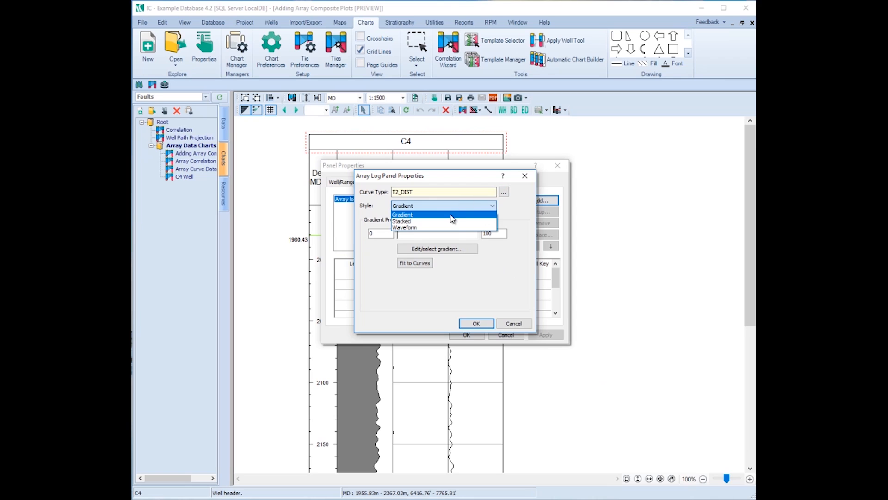
pyautogui.click(450, 229)
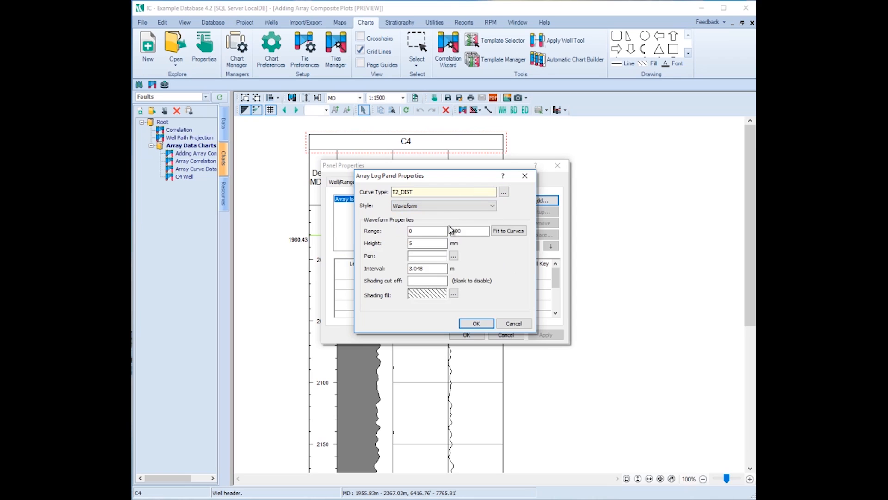
pyautogui.click(507, 231)
# Set the T2_DIST waveform height to 0.3 mm and its interval to 5 m.
pyautogui.moveTo(429, 242); pyautogui.dragTo(402, 244)
pyautogui.write('0.3')
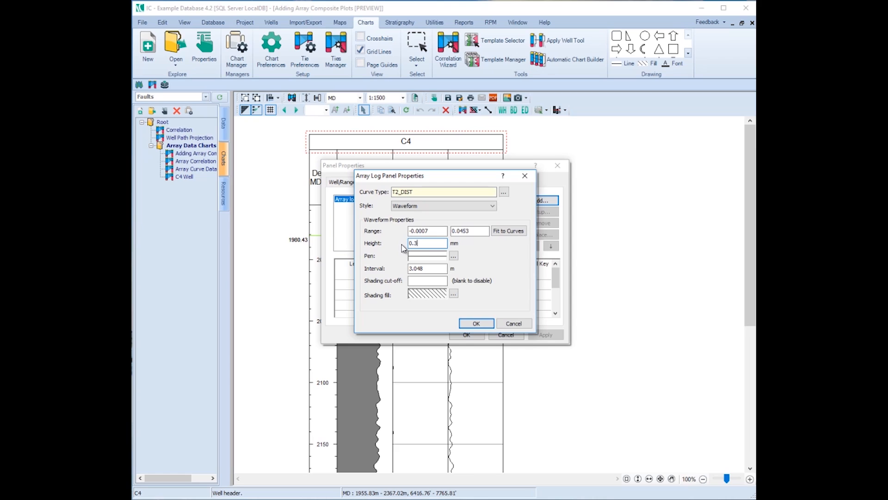
pyautogui.moveTo(445, 268); pyautogui.dragTo(409, 268)
pyautogui.write('5')
# Give the waveform a solid dark green shading fill and add the finished T2_DIST panel to the chart.
pyautogui.click(412, 280)
pyautogui.click(454, 295)
pyautogui.click(430, 276)
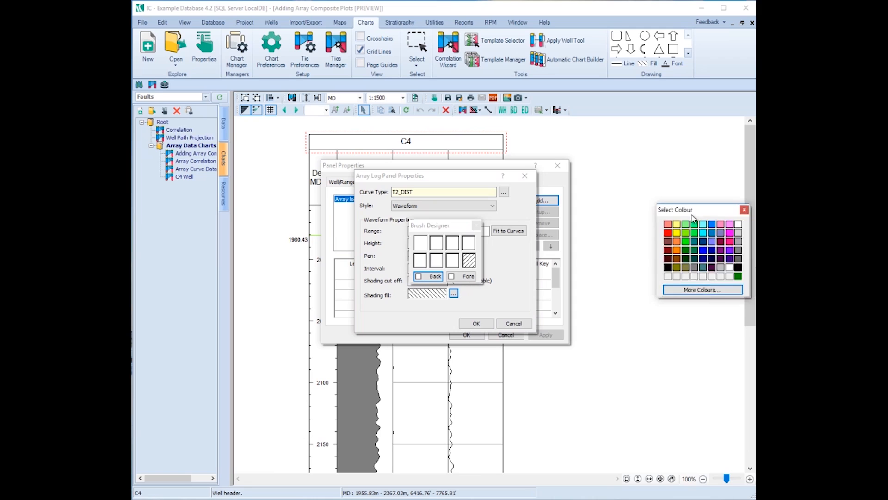
pyautogui.click(504, 263)
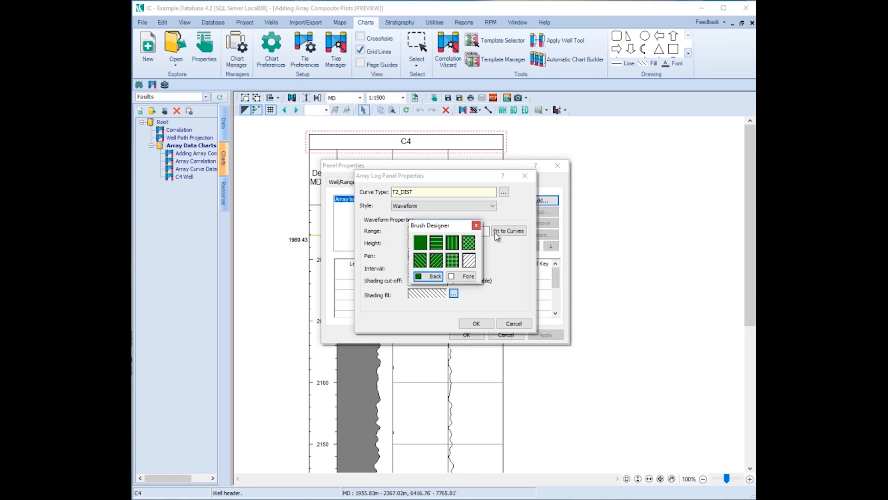
pyautogui.click(421, 242)
pyautogui.click(477, 323)
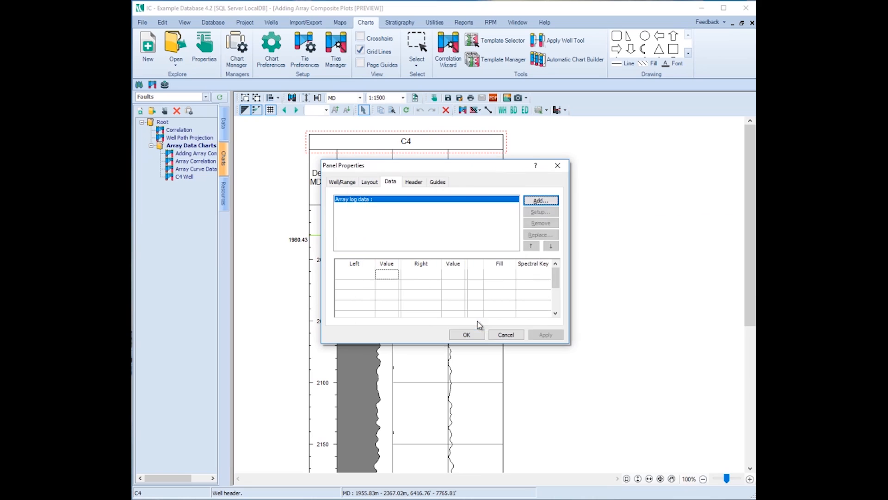
pyautogui.click(471, 334)
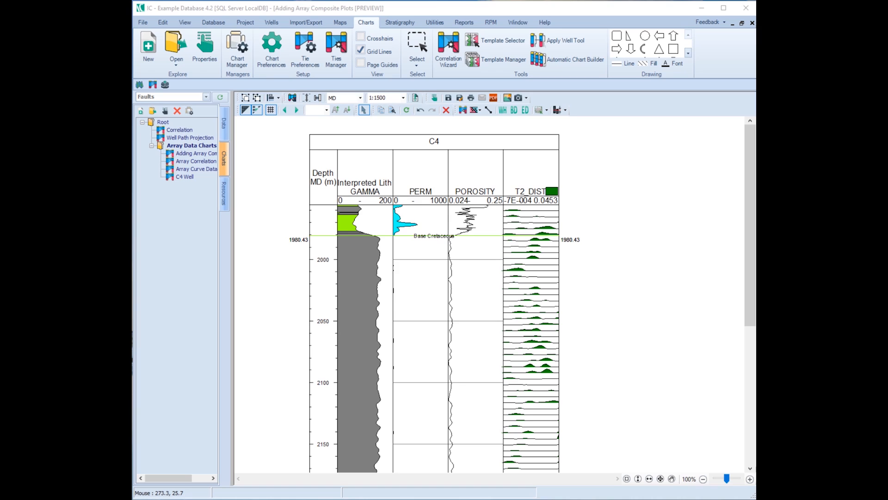
# Insert another data panel under the C4 header beside T2_DIST and add an Array log composite to it.
pyautogui.rightClick(495, 141)
pyautogui.moveTo(541, 156)
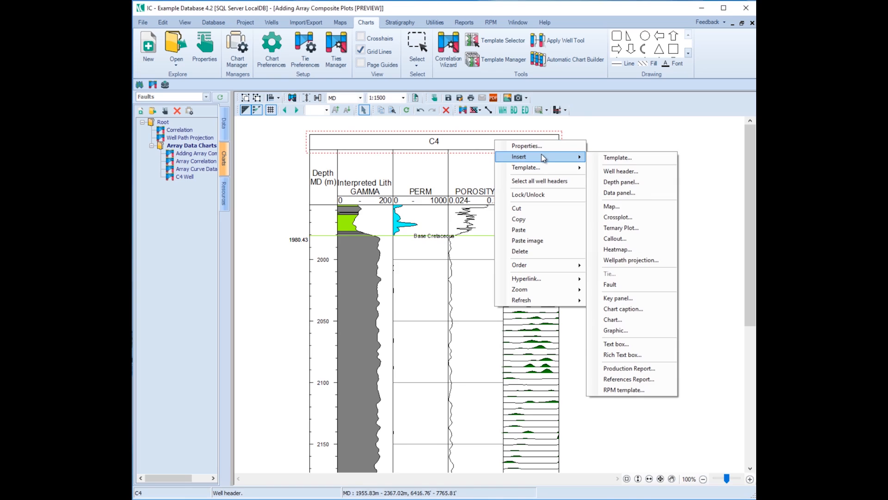
pyautogui.click(613, 191)
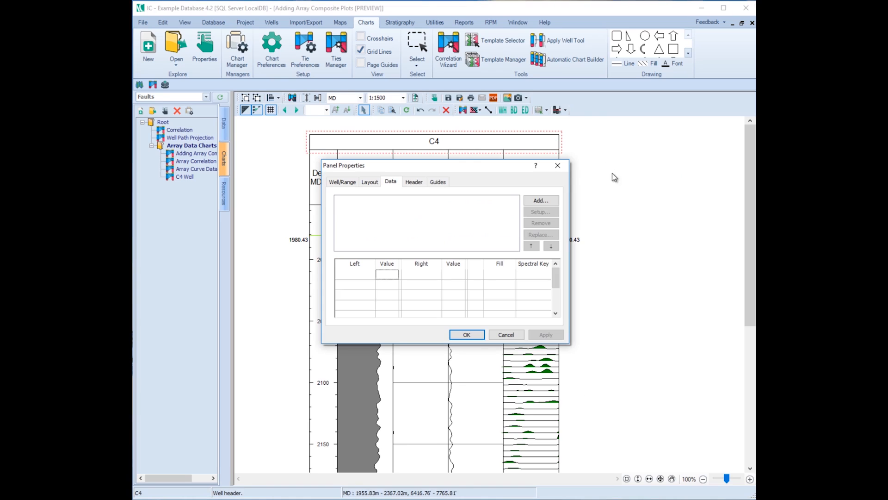
pyautogui.click(555, 206)
pyautogui.click(573, 185)
pyautogui.click(601, 377)
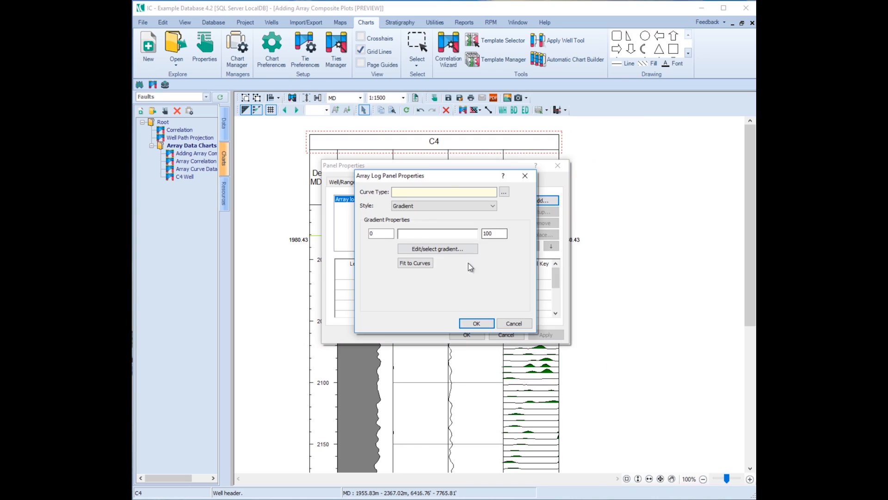
# Assign the FMI_FINAL curve to the new array log in Gradient style and open its colour range for editing.
pyautogui.click(504, 191)
pyautogui.click(574, 202)
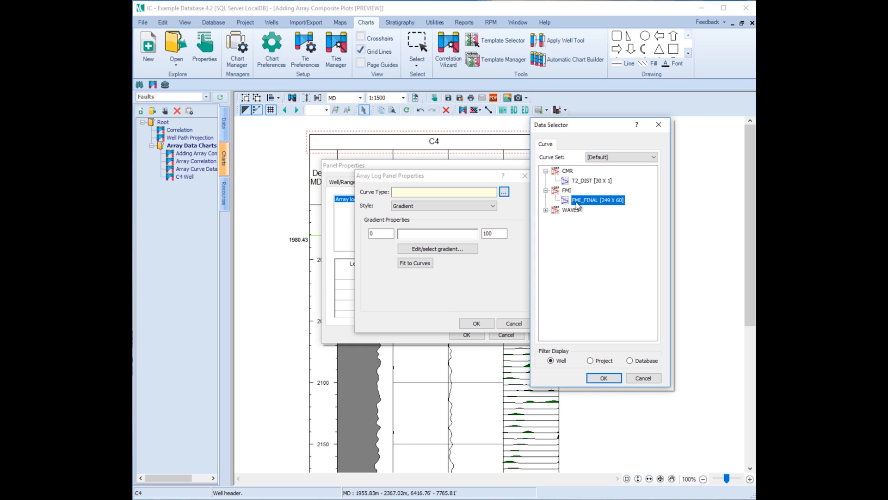
pyautogui.click(602, 380)
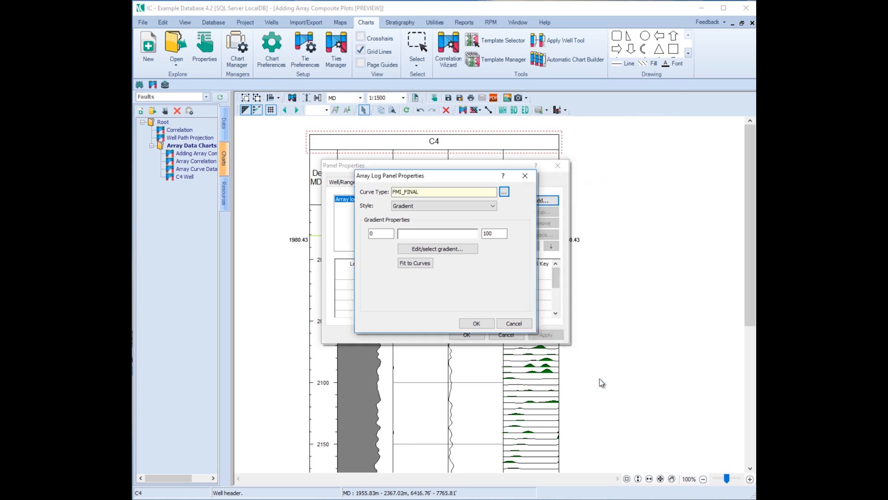
pyautogui.click(488, 209)
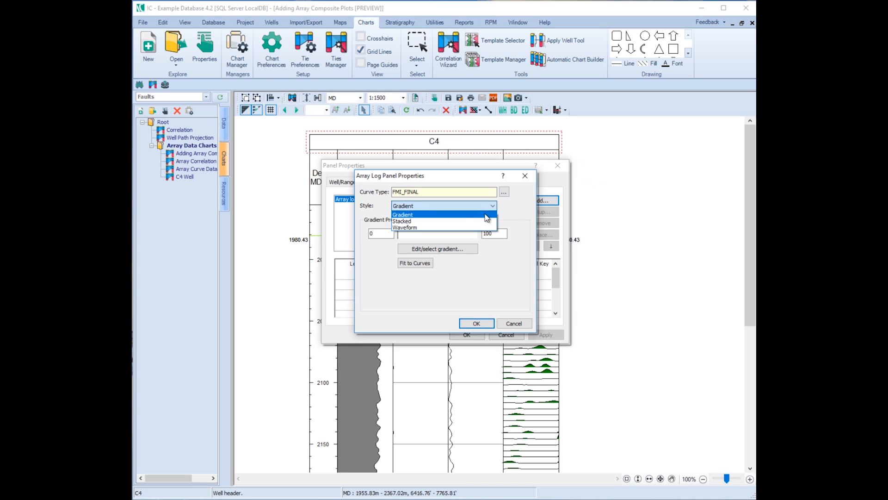
pyautogui.click(486, 215)
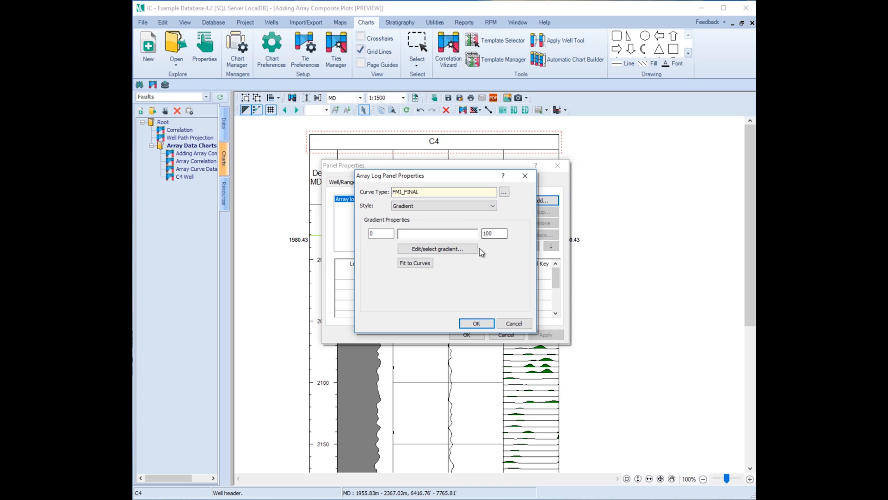
pyautogui.click(428, 250)
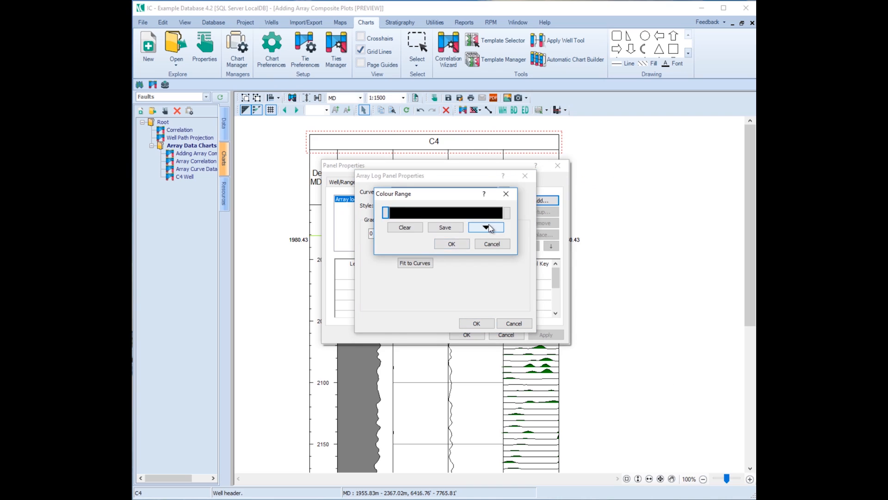
# Set the gradient's start colour to yellow and its end colour to red.
pyautogui.click(387, 216)
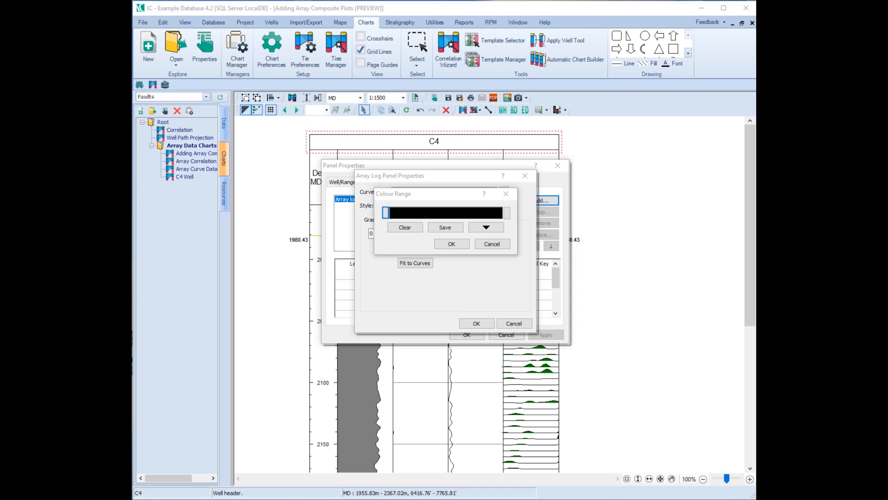
pyautogui.moveTo(805, 174); pyautogui.dragTo(568, 192)
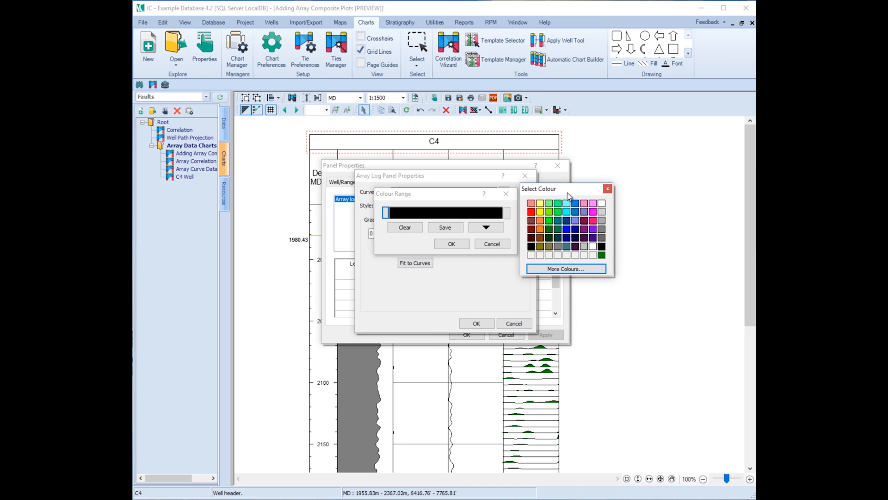
pyautogui.click(540, 212)
pyautogui.click(507, 214)
pyautogui.moveTo(806, 171); pyautogui.dragTo(634, 170)
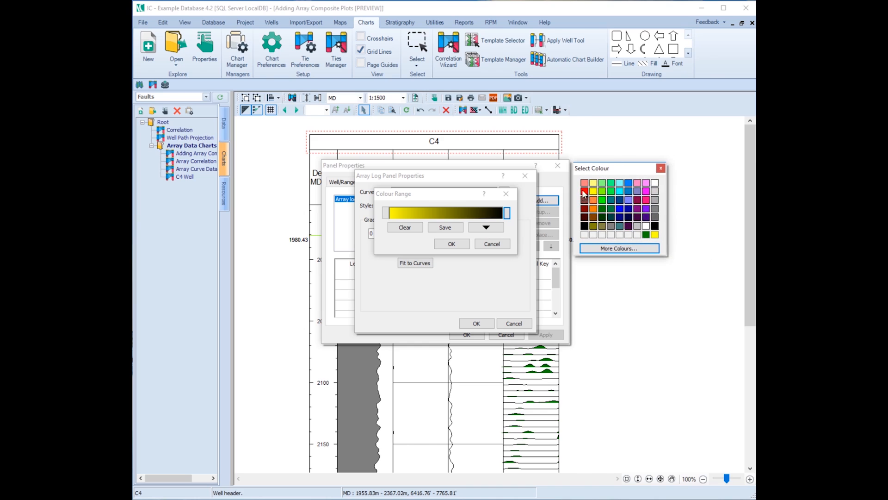
pyautogui.click(583, 191)
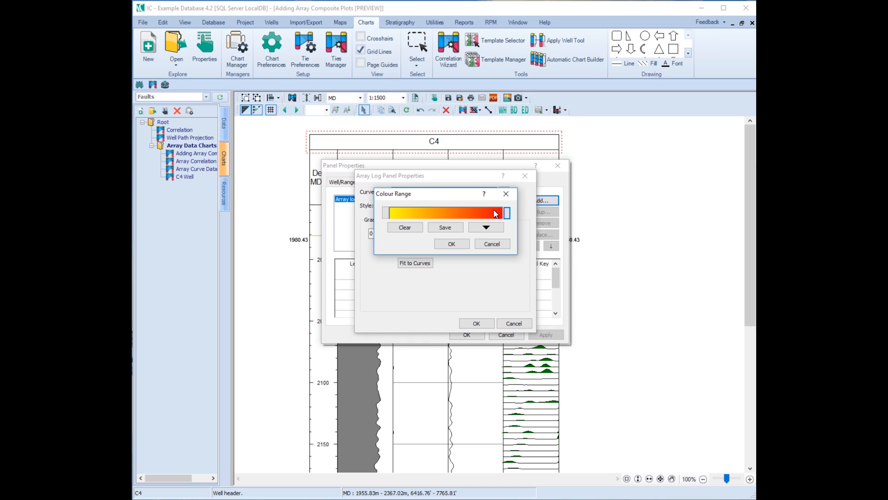
# Apply the saved gamma colour range to the FMI_FINAL gradient.
pyautogui.click(495, 229)
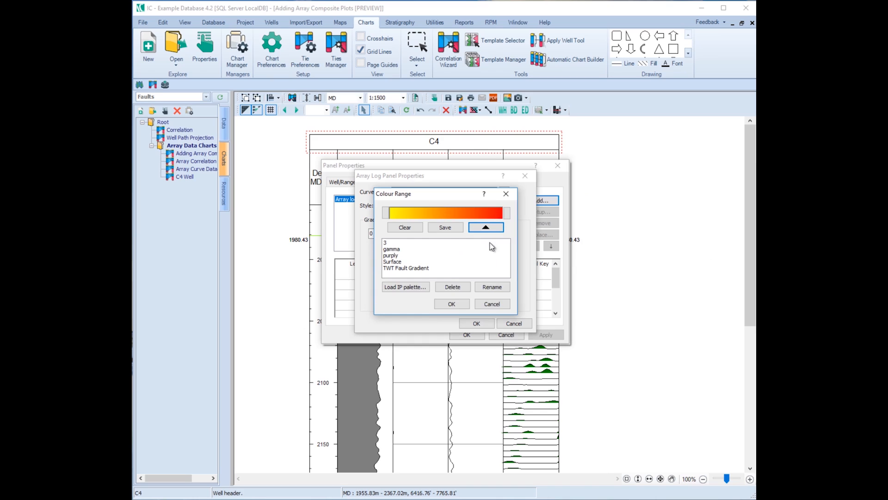
pyautogui.click(395, 288)
pyautogui.press('Escape')
pyautogui.click(418, 289)
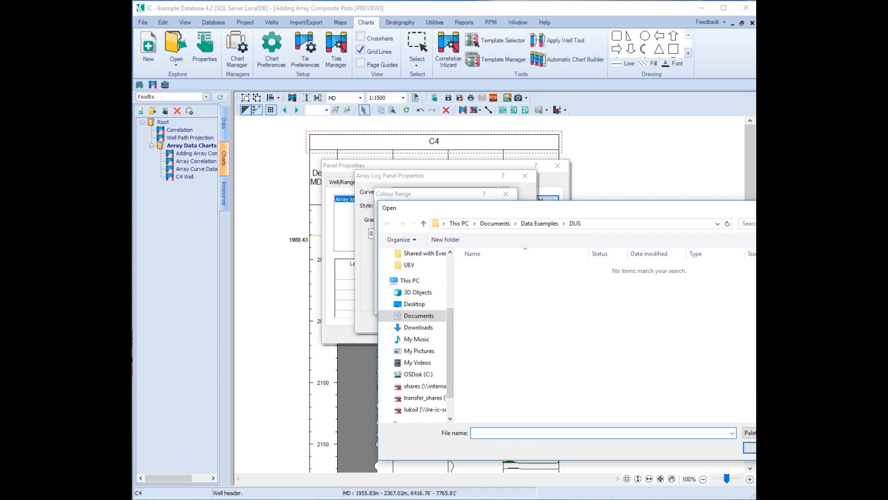
pyautogui.press('Escape')
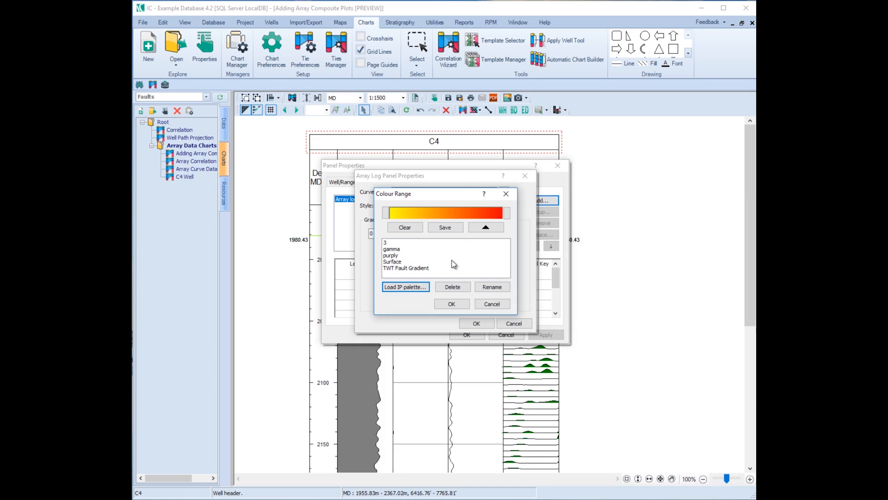
pyautogui.click(391, 250)
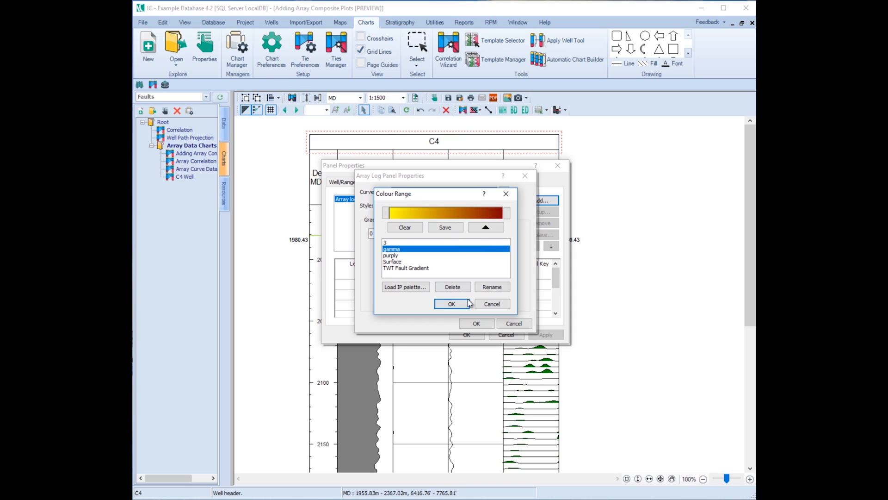
# Accept the colour range, fit the FMI_FINAL gradient limits to the curves, and apply the array log panel to the chart.
pyautogui.click(453, 304)
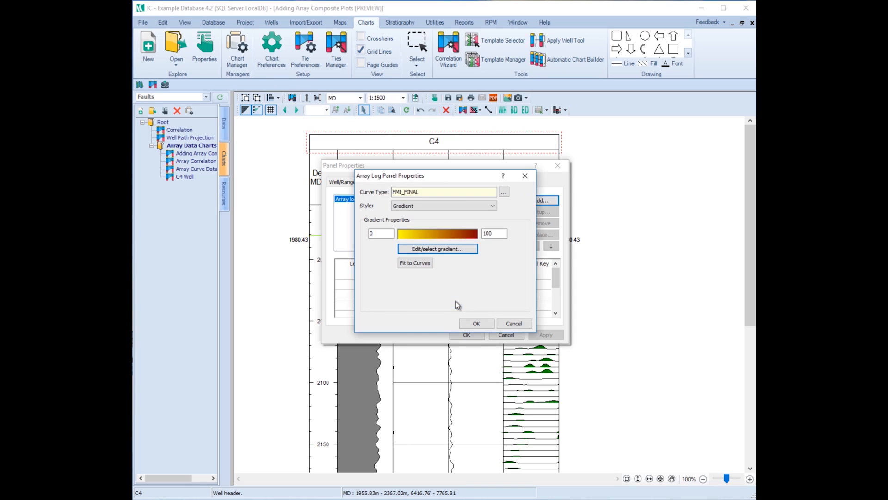
pyautogui.click(415, 263)
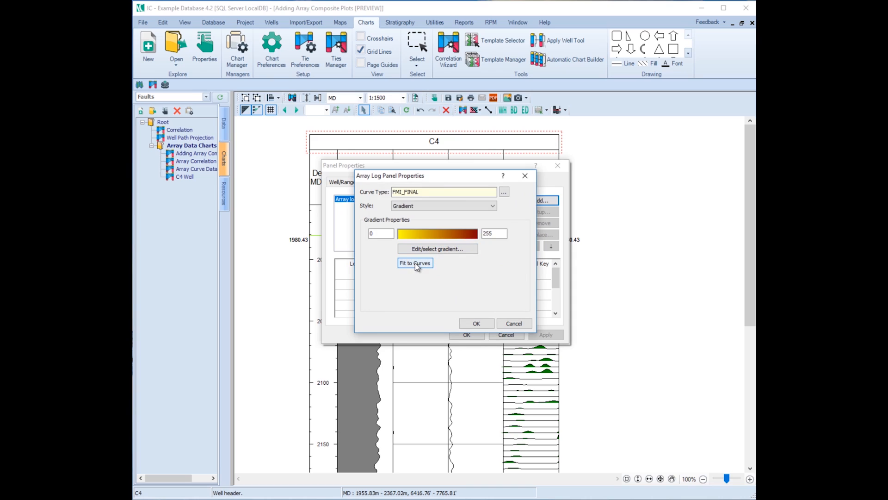
pyautogui.click(497, 232)
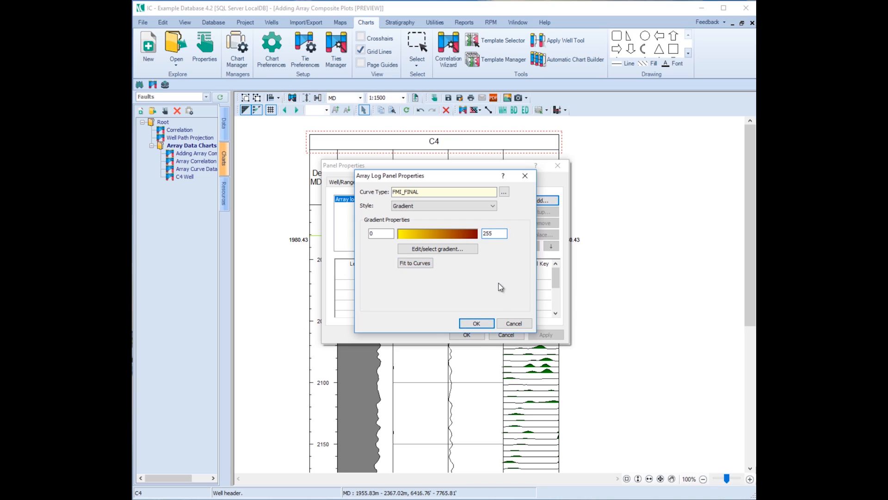
pyautogui.click(476, 323)
pyautogui.click(468, 336)
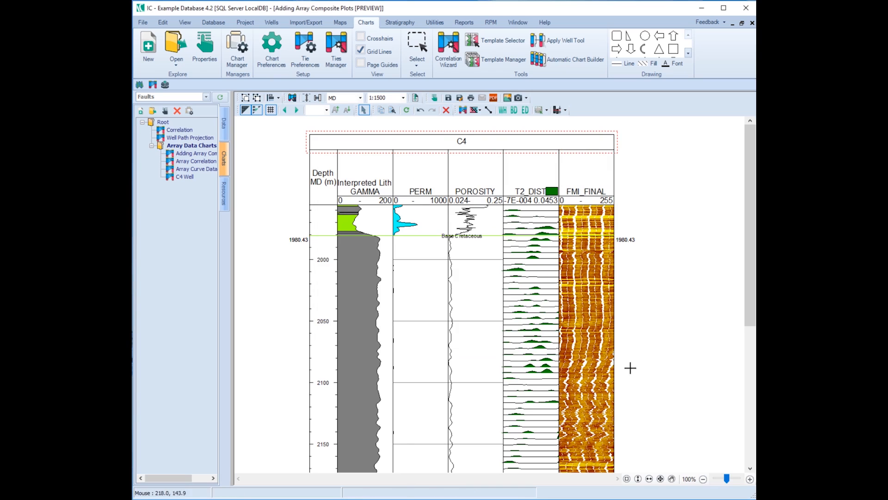
# Review the FMI_FINAL panel down the C4 well, browse its underlying curve data, and close the data view.
pyautogui.scroll(-5, 614, 337)
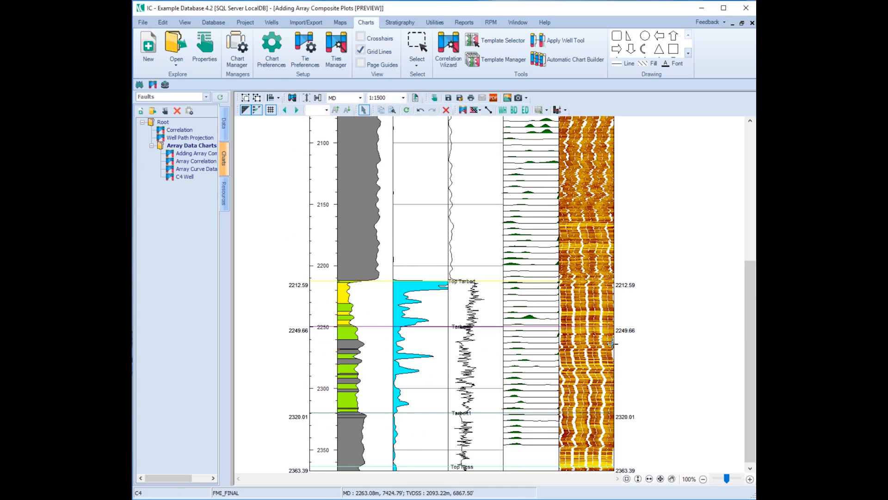
pyautogui.scroll(5, 613, 343)
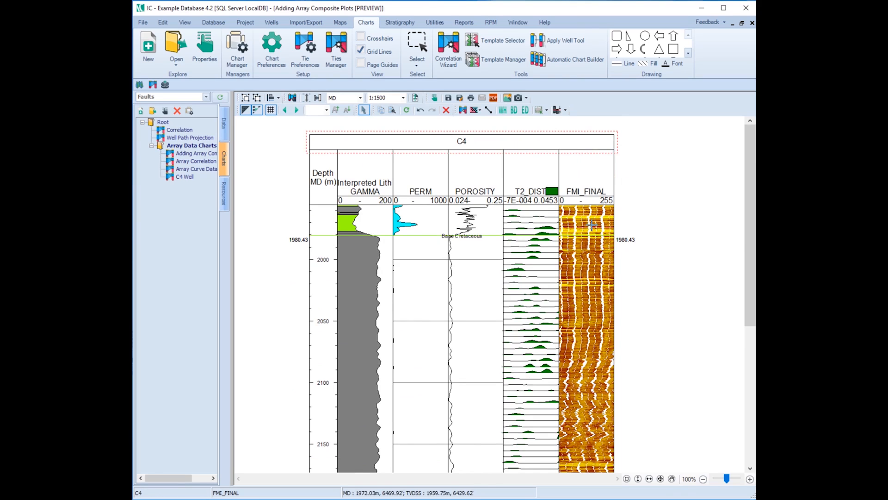
pyautogui.scroll(-5, 575, 432)
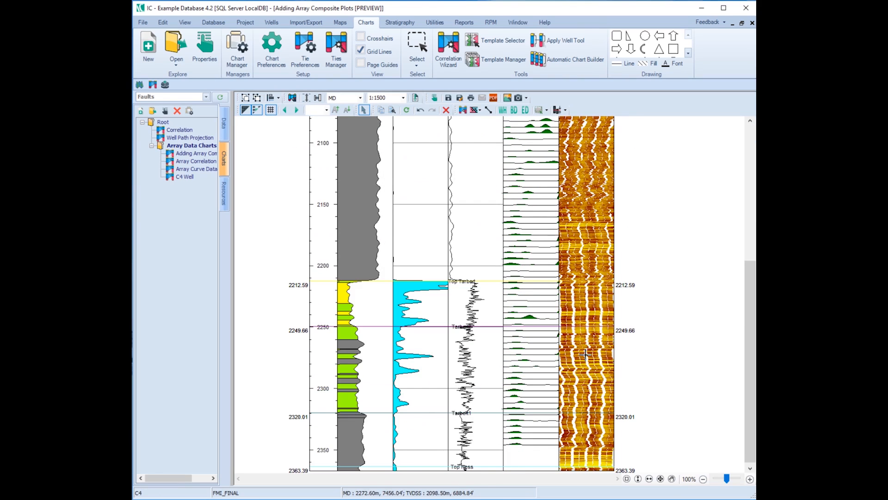
pyautogui.scroll(5, 585, 354)
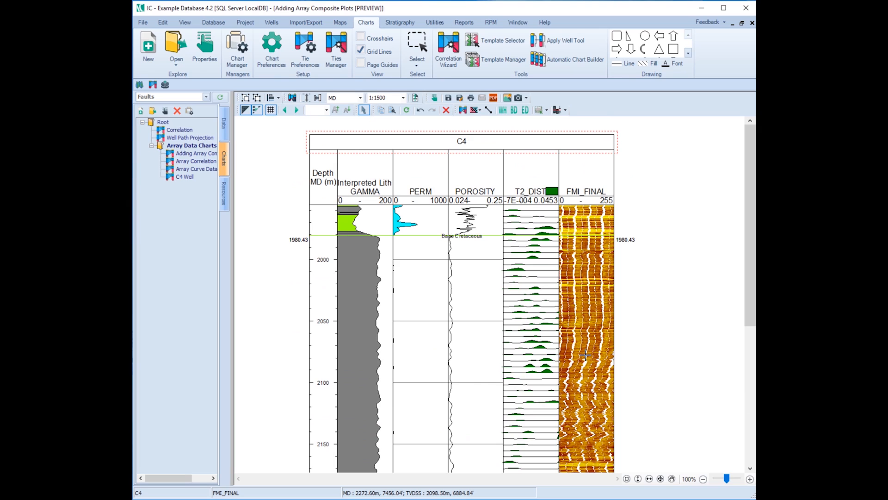
pyautogui.rightClick(578, 246)
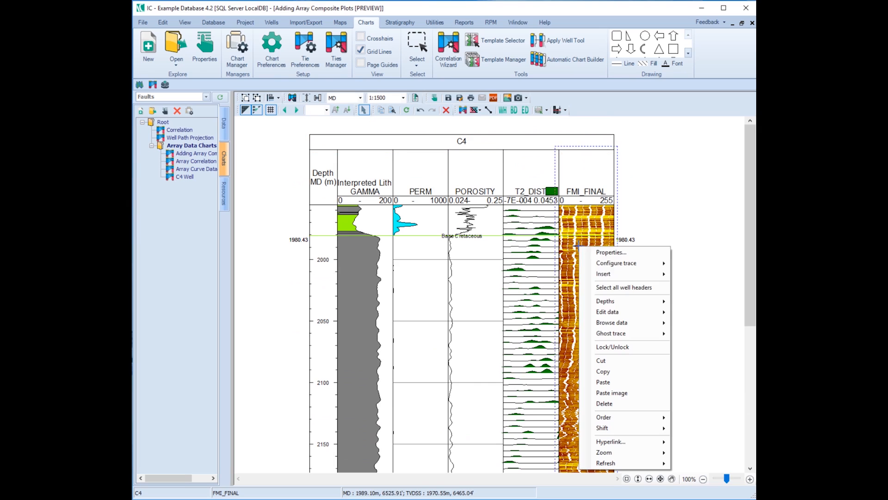
pyautogui.moveTo(615, 322)
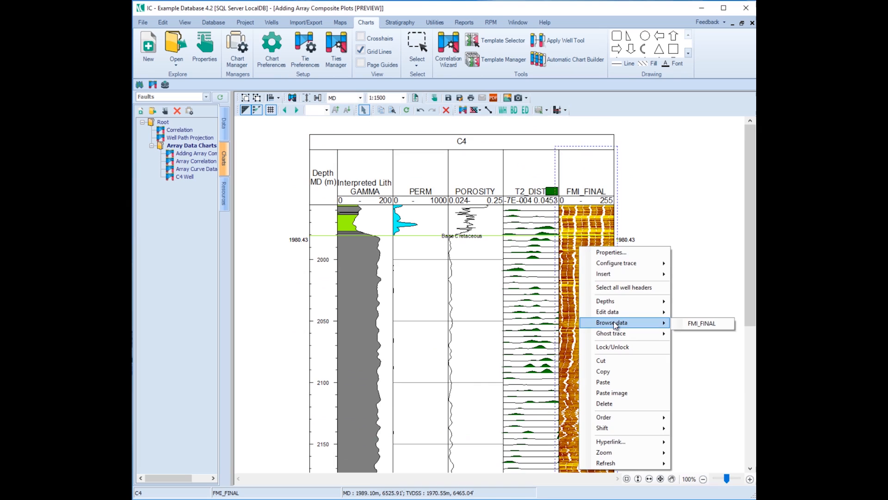
pyautogui.click(689, 322)
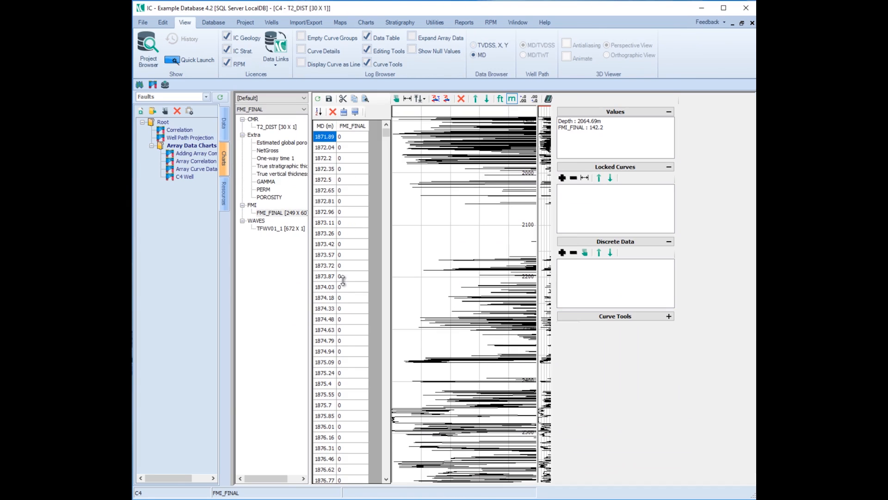
pyautogui.moveTo(387, 134); pyautogui.dragTo(387, 137)
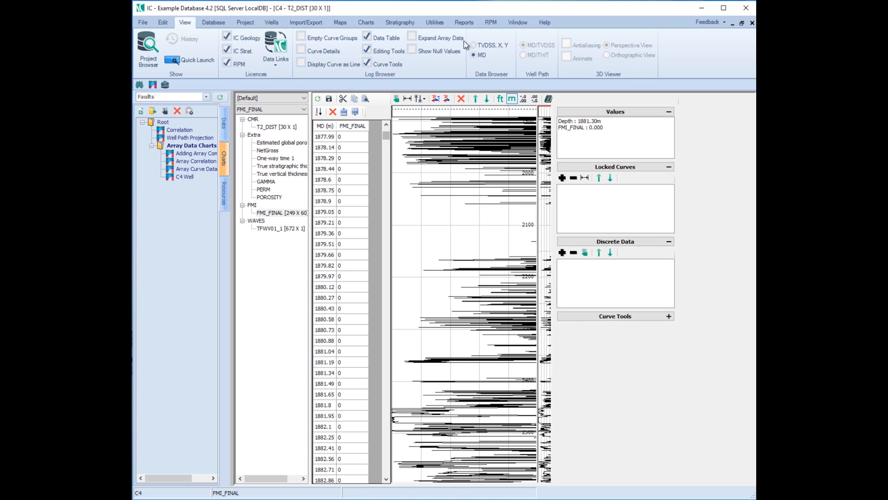
pyautogui.click(753, 23)
pyautogui.click(753, 23)
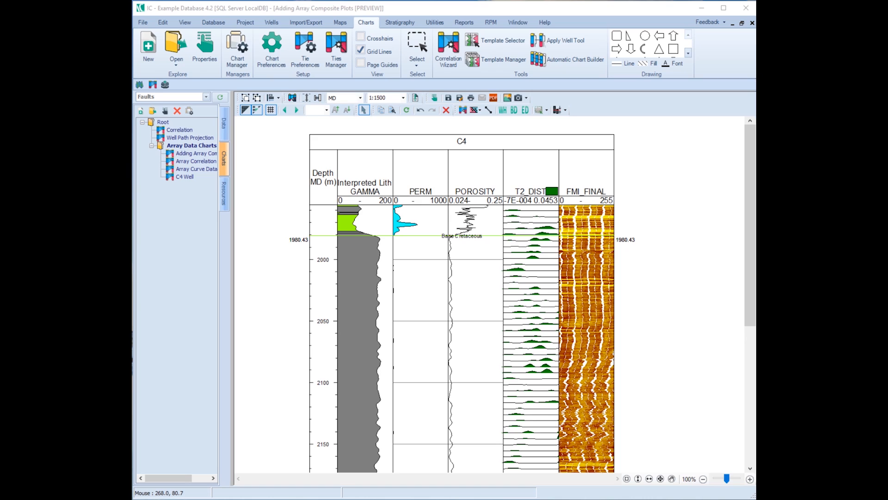
# View the Array Correlation chart from the Array Data Charts folder, and close all open charts.
pyautogui.doubleClick(197, 162)
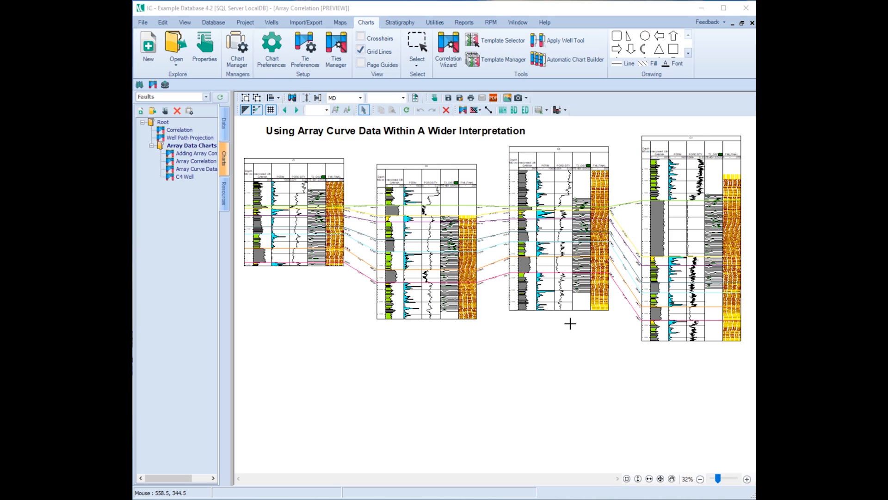
pyautogui.click(752, 23)
pyautogui.click(752, 23)
pyautogui.click(618, 293)
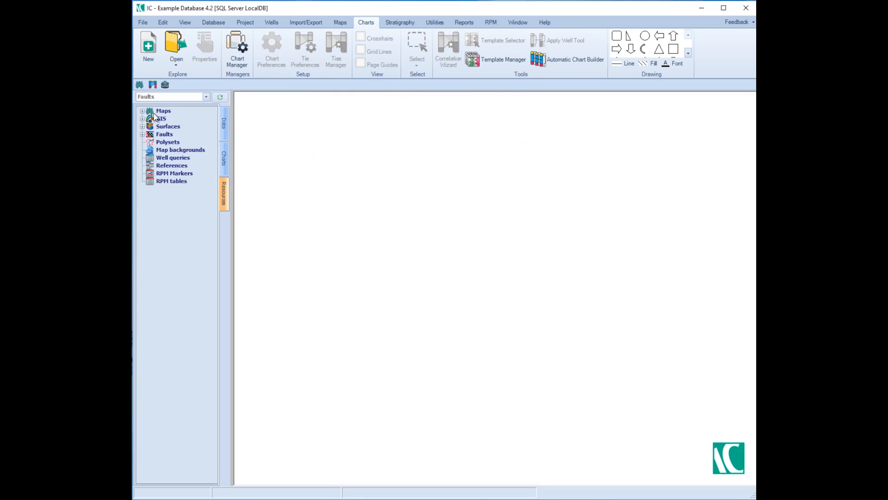
# Open the Array Queries Map from the project resources and start a new well query with a well data component.
pyautogui.doubleClick(148, 112)
pyautogui.doubleClick(172, 119)
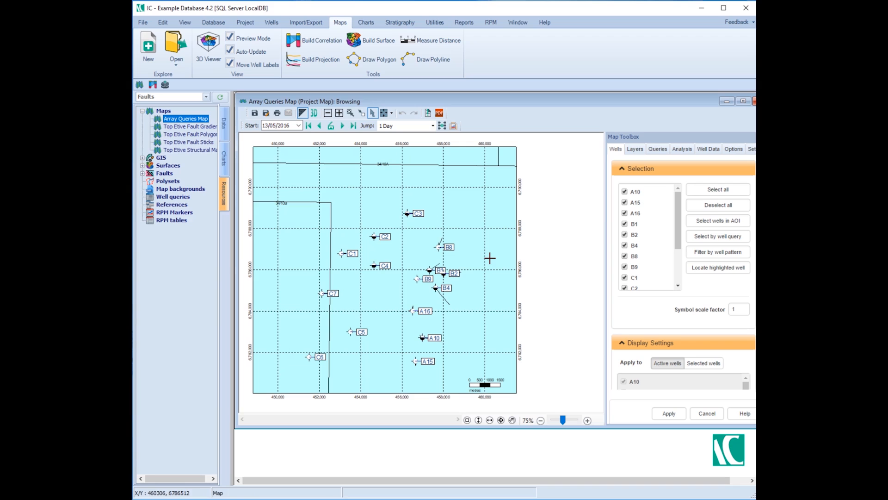
pyautogui.rightClick(181, 197)
pyautogui.click(203, 201)
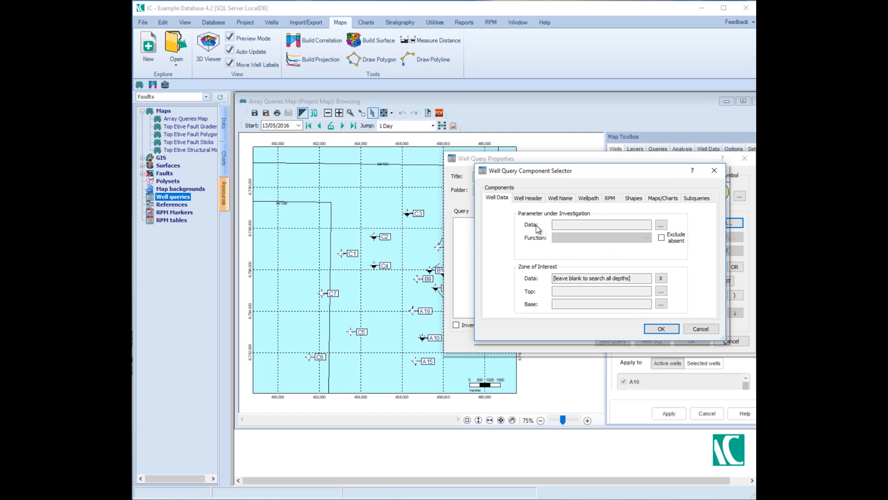
# Choose the FMI_FINAL curve from the Default curve set as the query component's parameter under investigation.
pyautogui.click(661, 225)
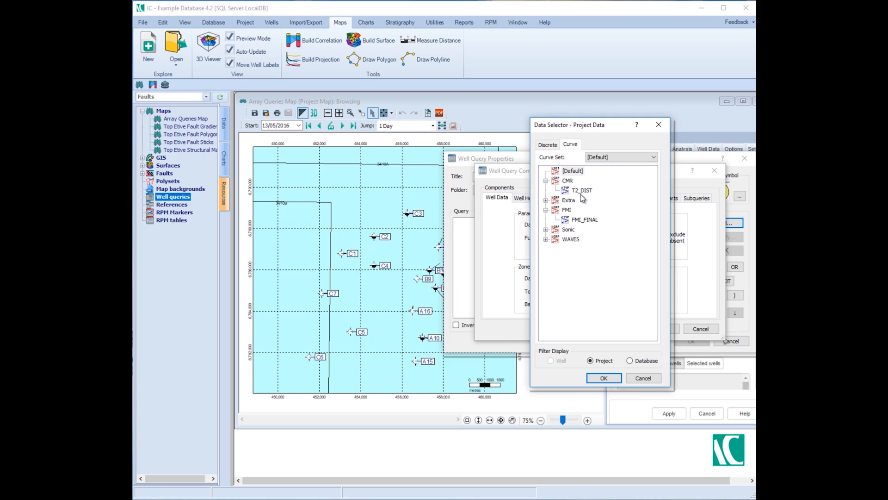
pyautogui.click(603, 158)
pyautogui.click(604, 159)
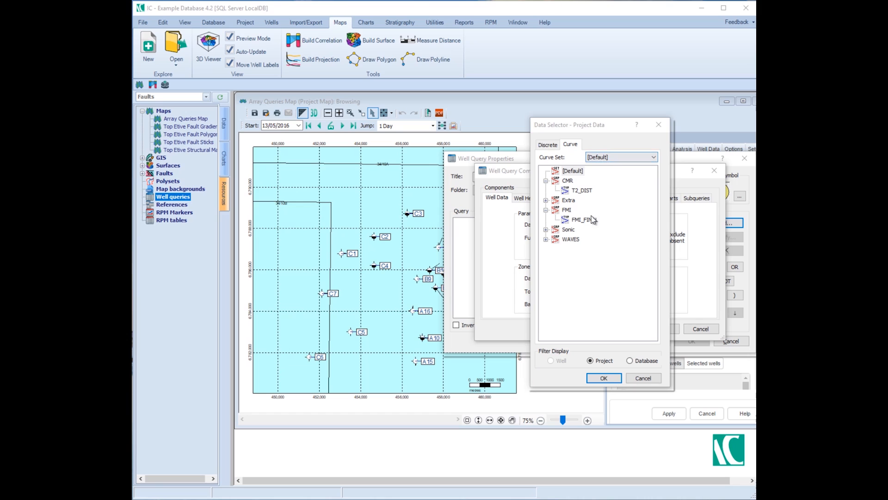
pyautogui.click(583, 221)
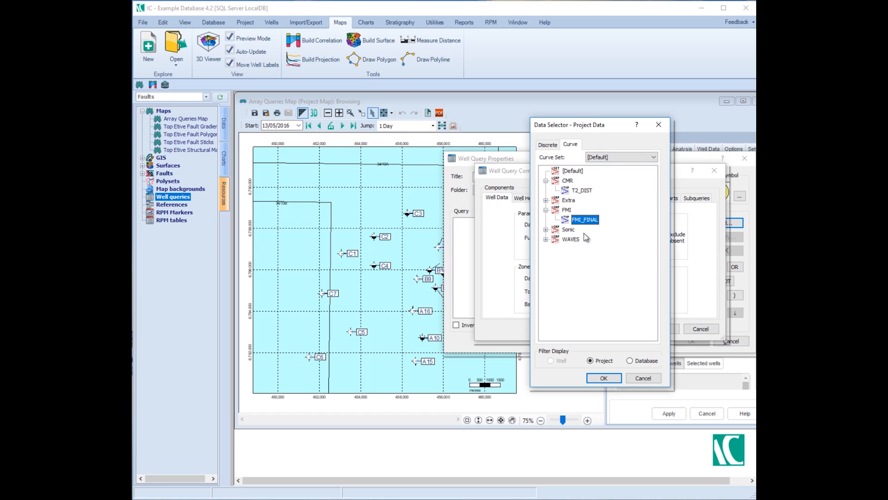
pyautogui.click(604, 378)
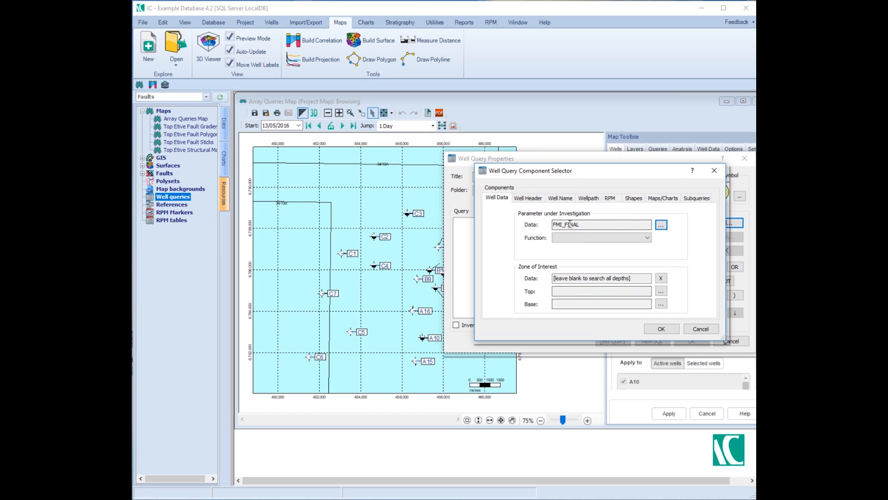
# Set the FMI_FINAL component's function to Data logged and save the well query with a yellow circle map symbol.
pyautogui.click(647, 238)
pyautogui.click(640, 246)
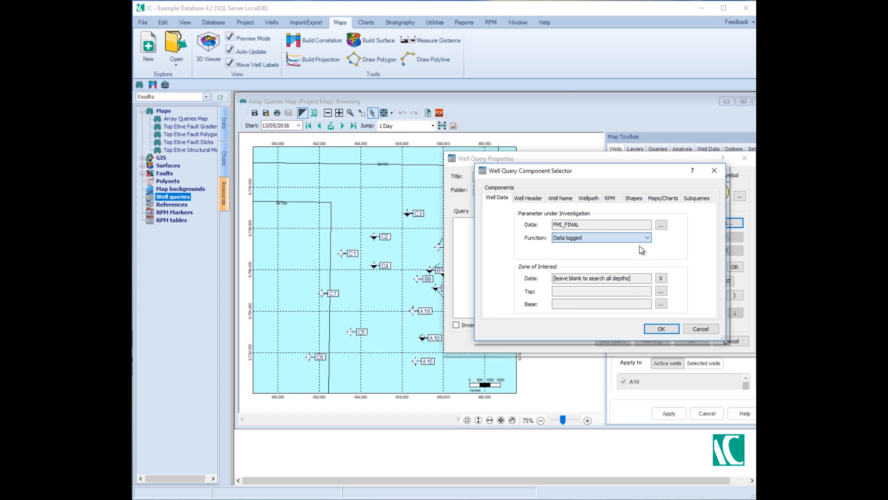
pyautogui.click(659, 328)
pyautogui.click(740, 196)
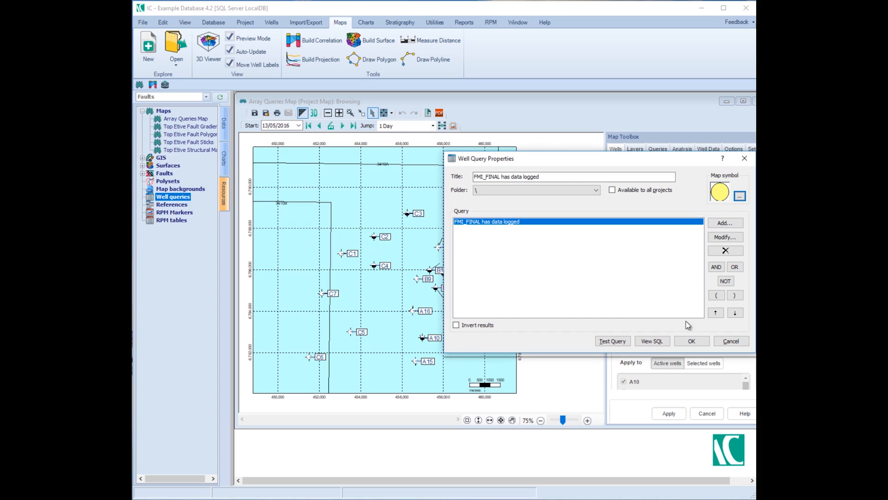
pyautogui.click(695, 342)
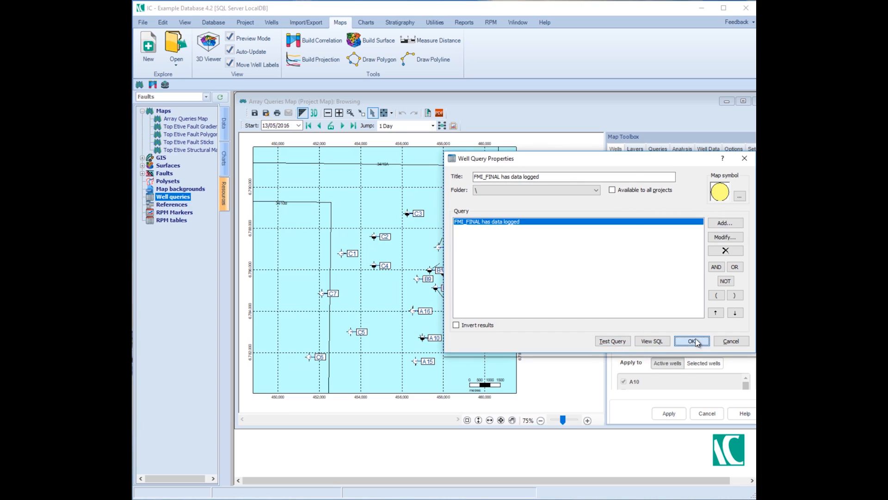
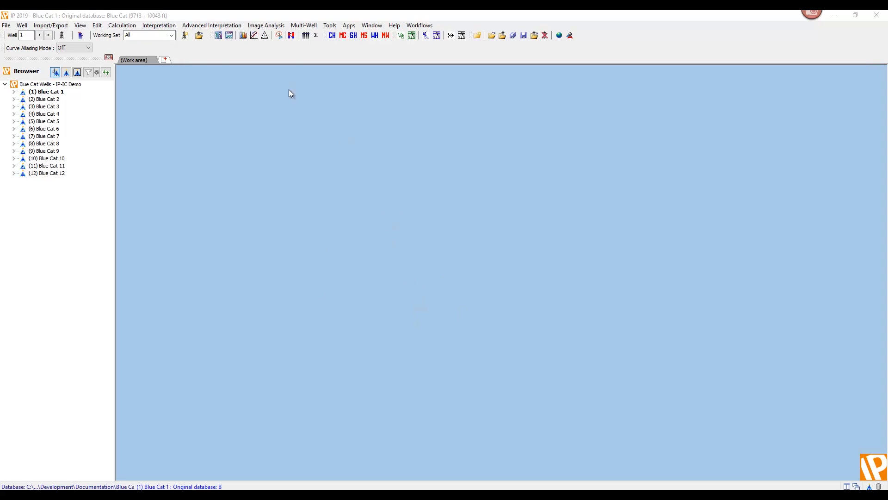
# Launch IC Correlation/Mapping and choose SQL Server as the type of the new IC database.
pyautogui.click(209, 27)
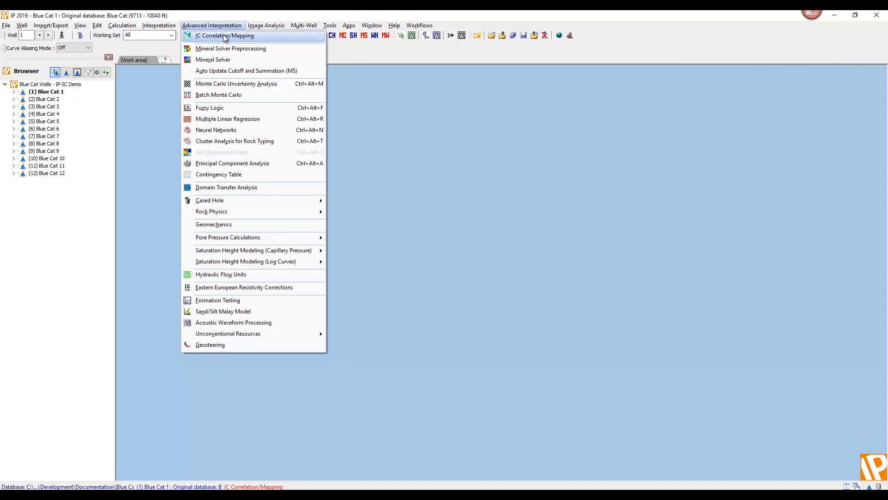
pyautogui.click(224, 37)
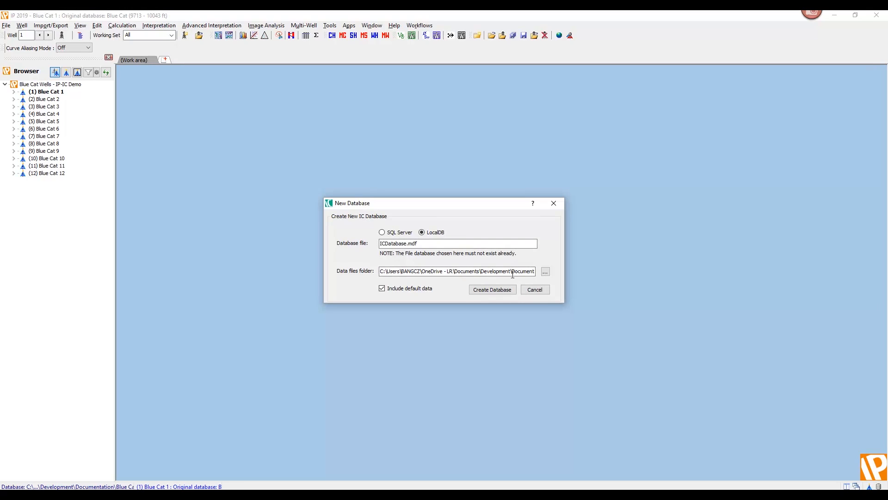
pyautogui.click(395, 234)
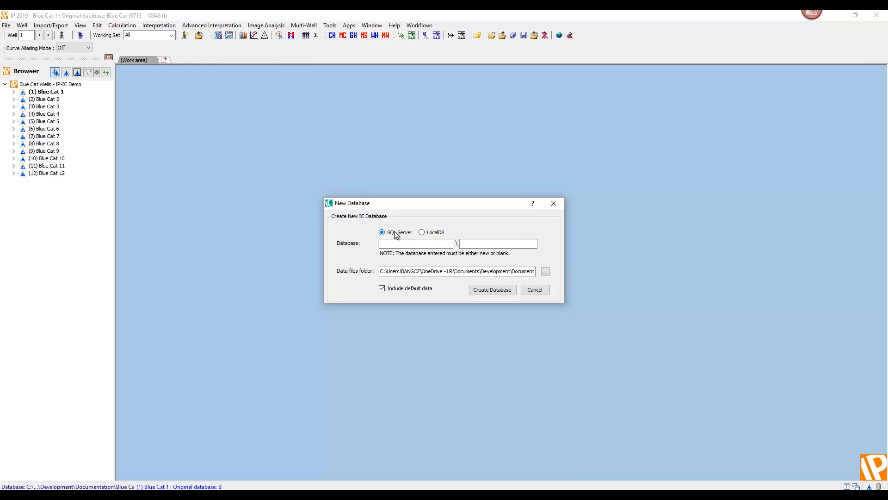
# Enter DY8GPQ2\SQLEXPRESS as the server and IPIC_TEST as the name of the new database.
pyautogui.click(394, 243)
pyautogui.click(423, 241)
pyautogui.write('DY8GPQ2\\SQLEXPRESS')
pyautogui.press('Tab')
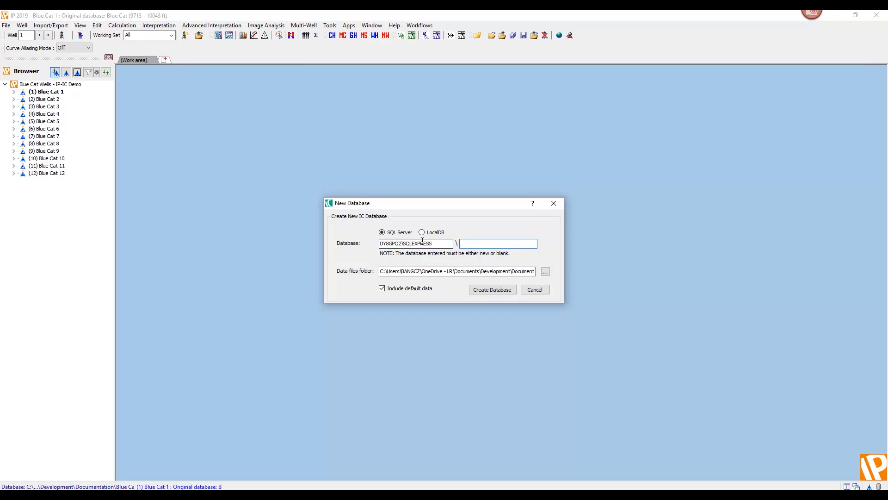
pyautogui.write('IPIC_TEST')
# Create the new IC database with the Integrated Security login and minimize SQL Server Management Studio.
pyautogui.click(491, 290)
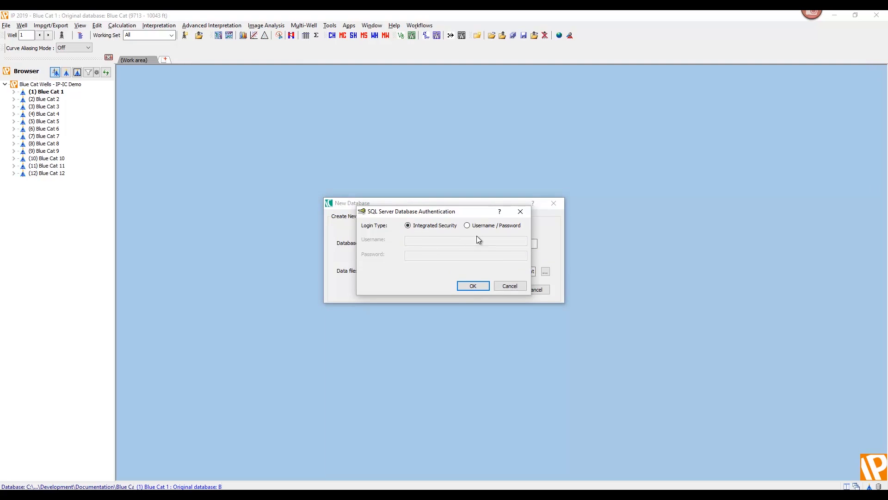
pyautogui.click(473, 285)
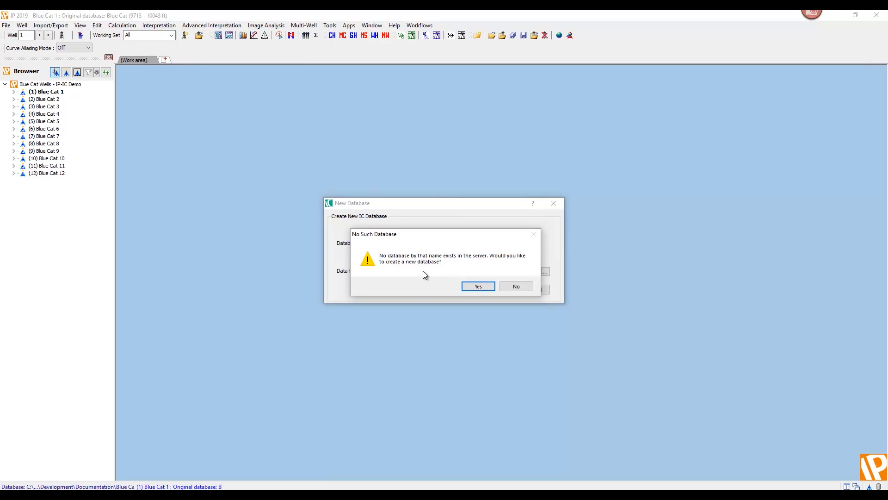
pyautogui.click(478, 286)
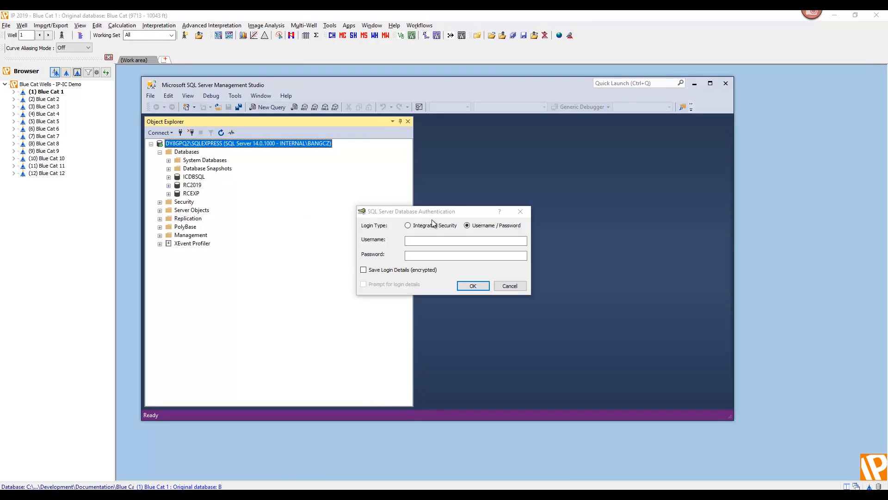
pyautogui.click(434, 225)
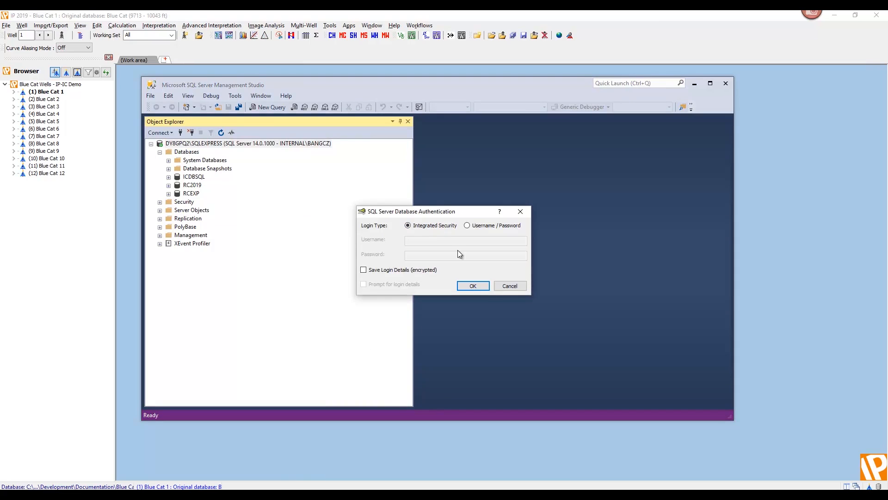
pyautogui.click(473, 285)
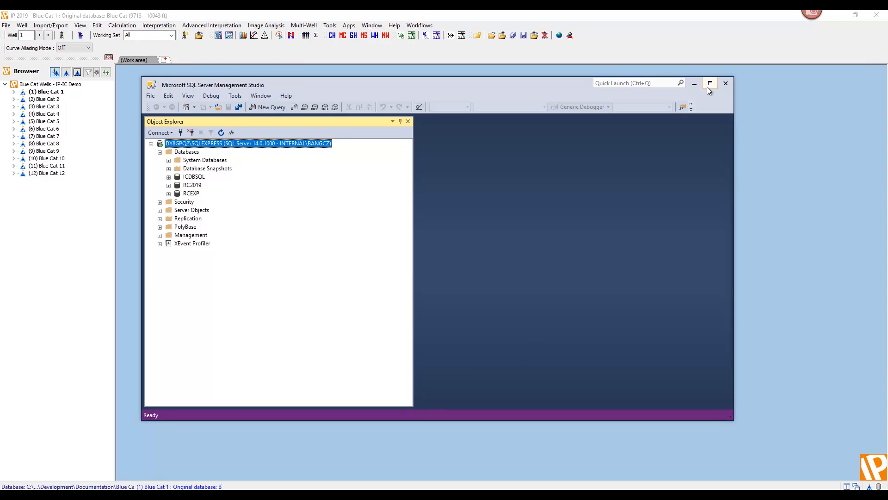
pyautogui.click(694, 85)
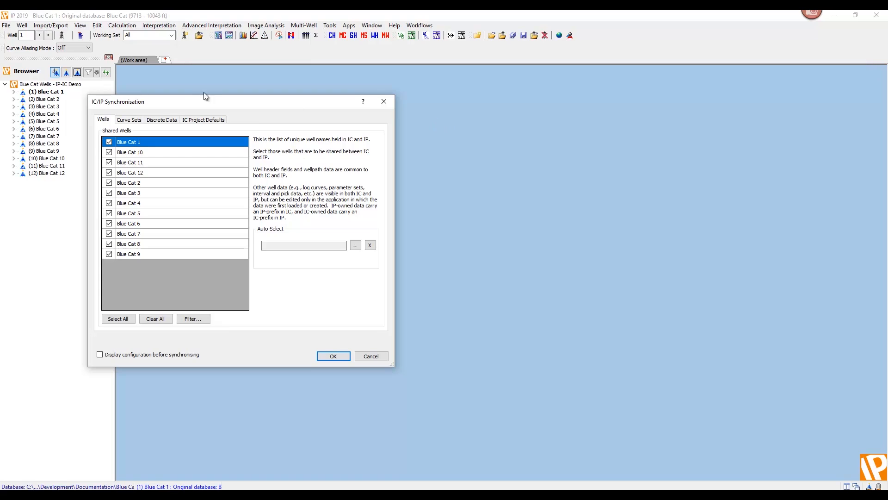
# In the IC/IP synchronisation settings, share all IC data tables and all IP zone set types, and review the curve sets and IC project defaults.
pyautogui.moveTo(187, 103); pyautogui.dragTo(233, 80)
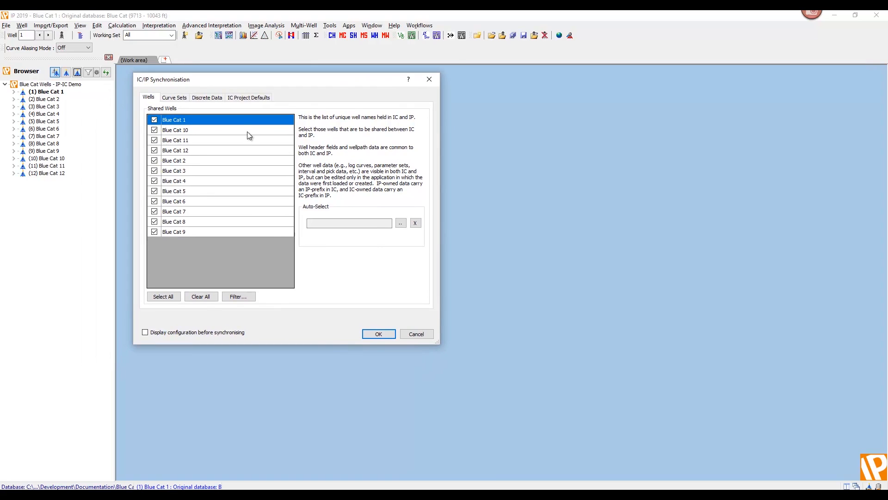
pyautogui.click(175, 98)
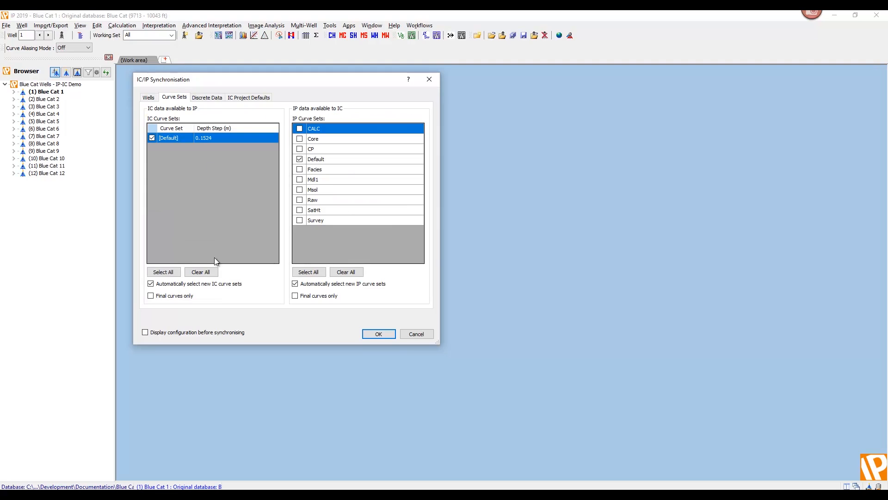
pyautogui.click(213, 98)
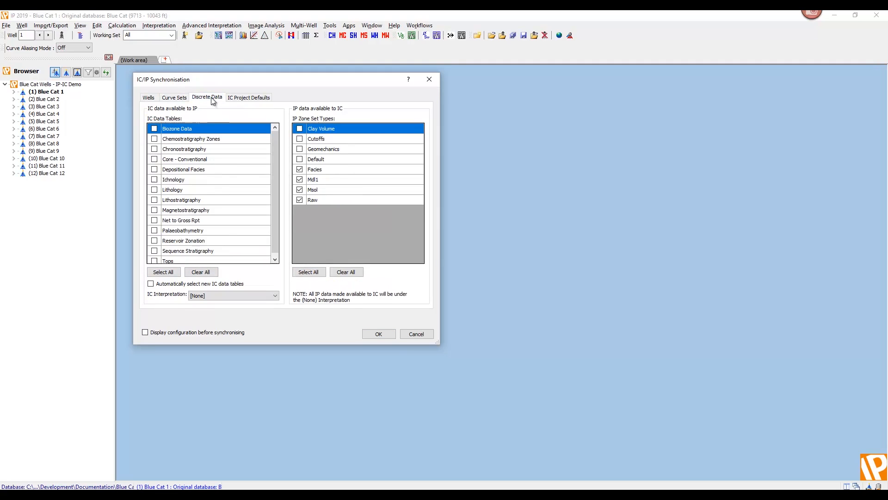
pyautogui.click(163, 272)
pyautogui.click(308, 272)
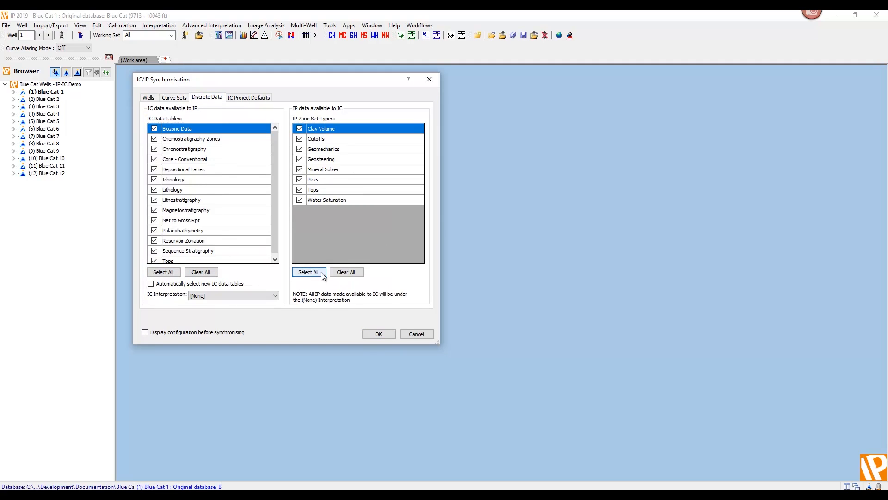
pyautogui.click(249, 97)
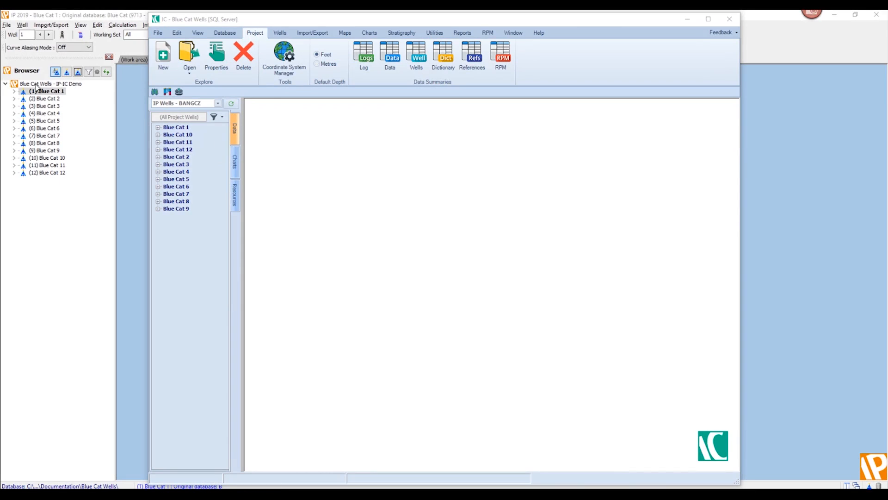
# Close all twelve Blue Cat wells in IP.
pyautogui.click(22, 25)
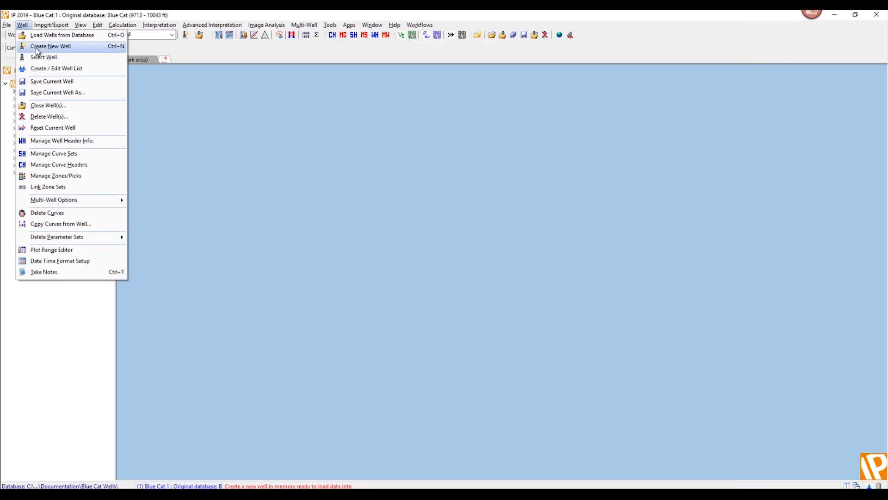
pyautogui.click(37, 106)
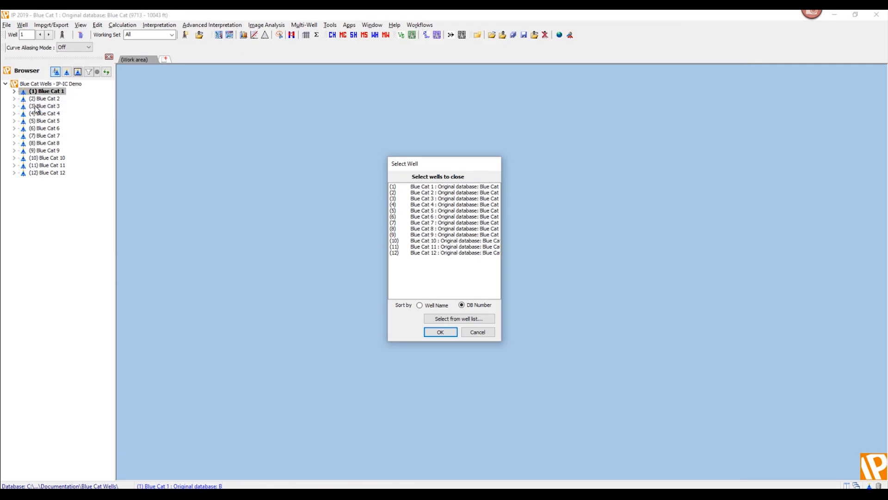
pyautogui.click(398, 187)
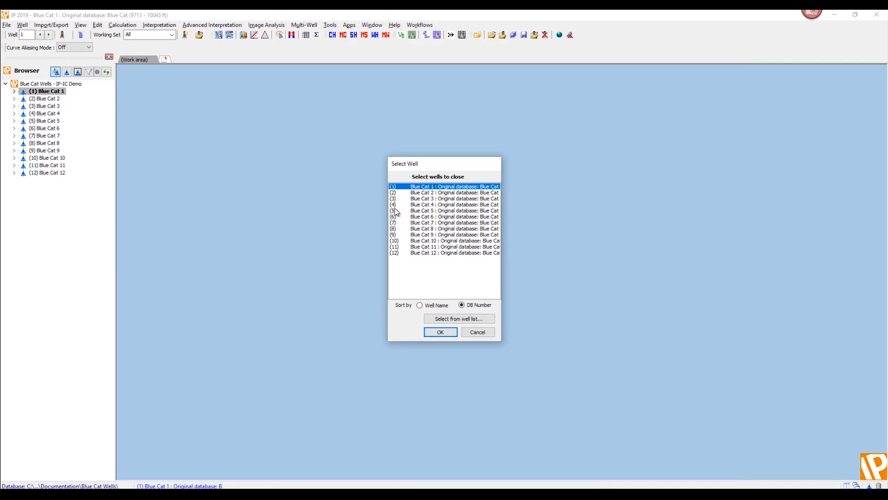
pyautogui.keyDown('shift'); pyautogui.click(399, 253); pyautogui.keyUp('shift')
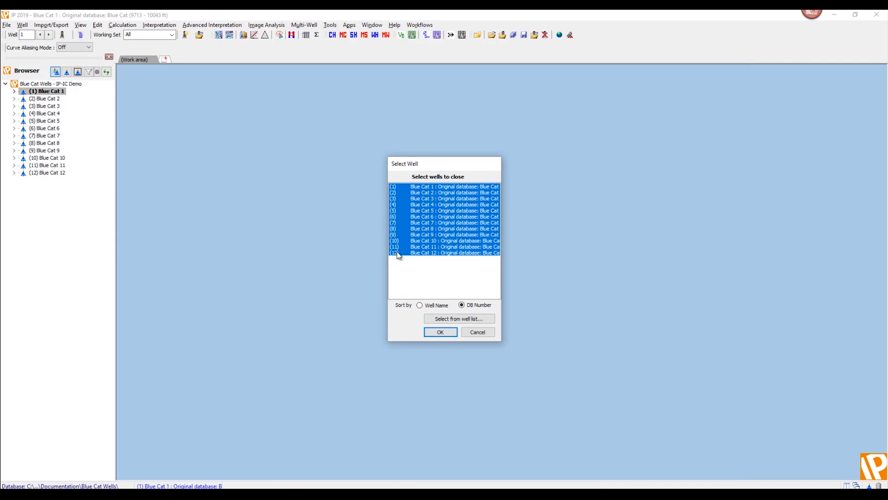
pyautogui.click(441, 334)
pyautogui.click(440, 277)
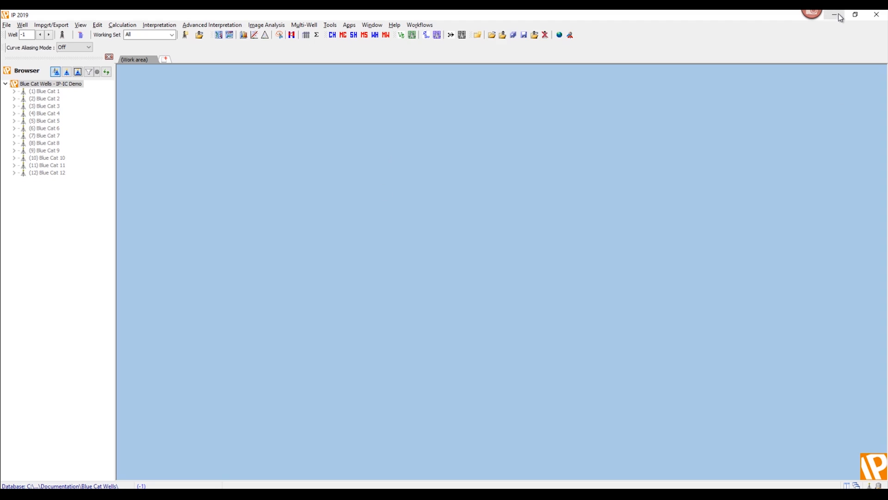
# Switch to IC in a maximized window and check the grid systems available in Blue Cat 1's well header position settings.
pyautogui.click(323, 493)
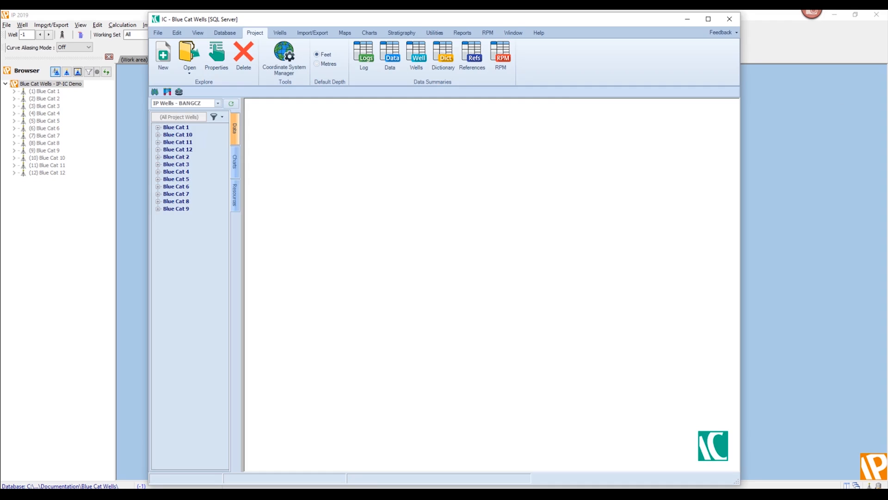
pyautogui.click(708, 19)
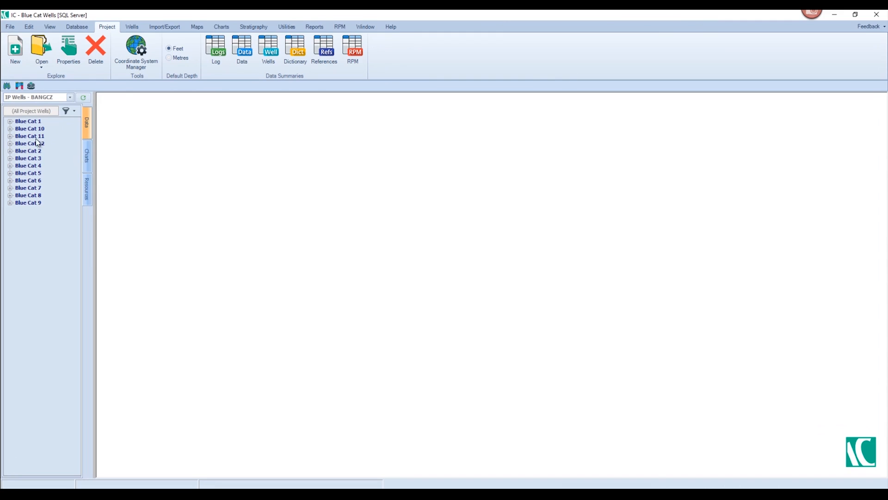
pyautogui.click(9, 122)
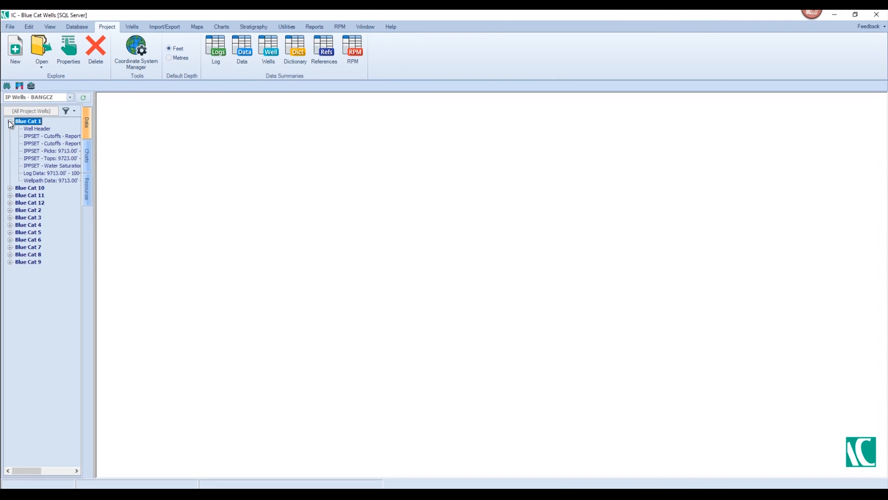
pyautogui.doubleClick(33, 129)
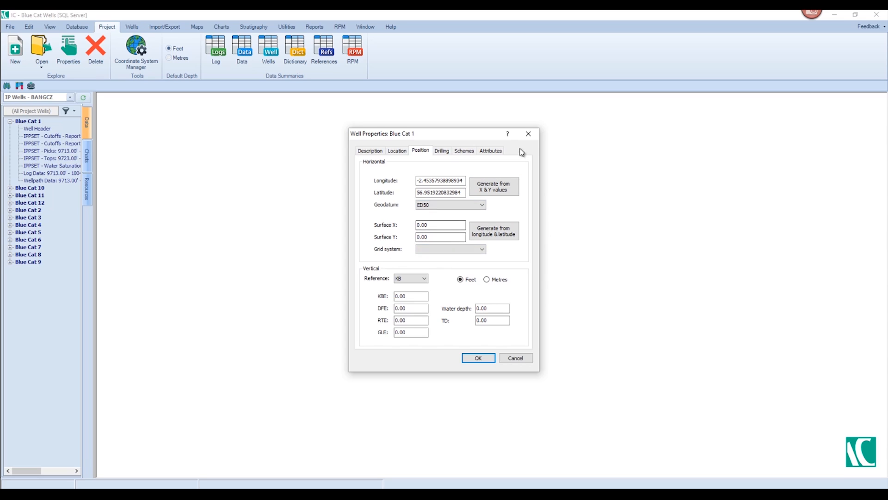
pyautogui.click(479, 250)
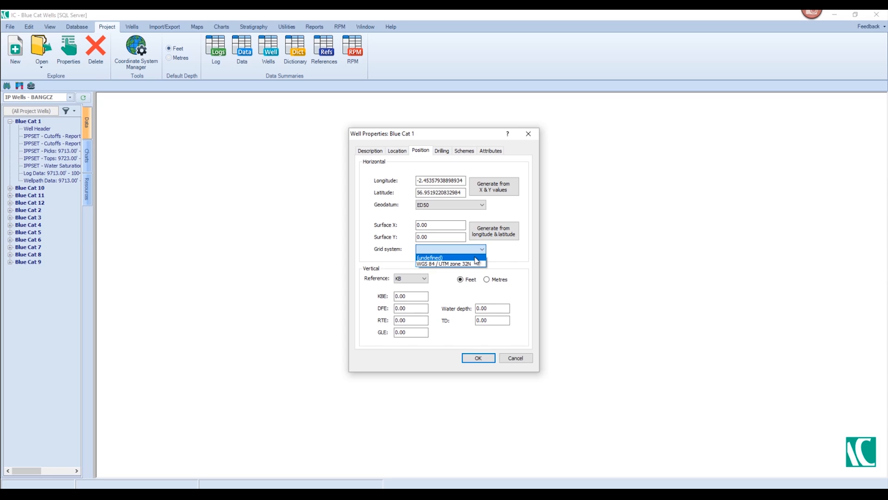
pyautogui.click(497, 253)
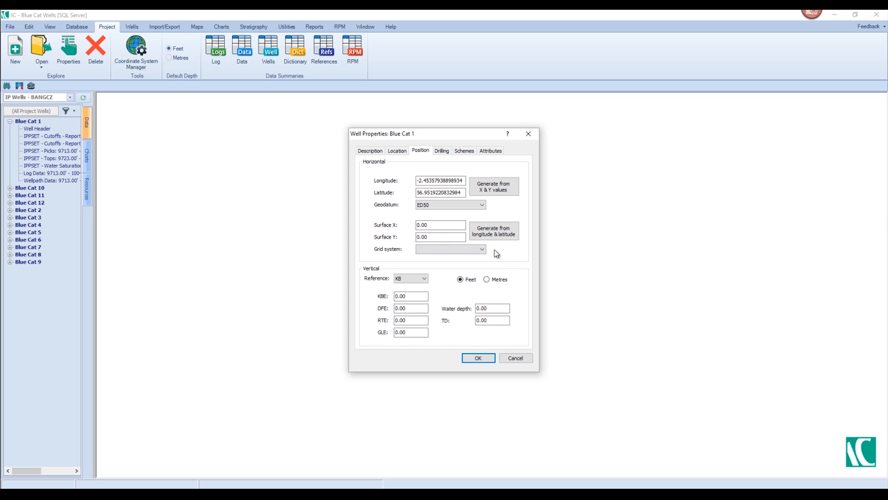
pyautogui.click(528, 133)
# Add the ED50 / UTM zone 31N coordinate system to the installed IC definitions.
pyautogui.click(122, 46)
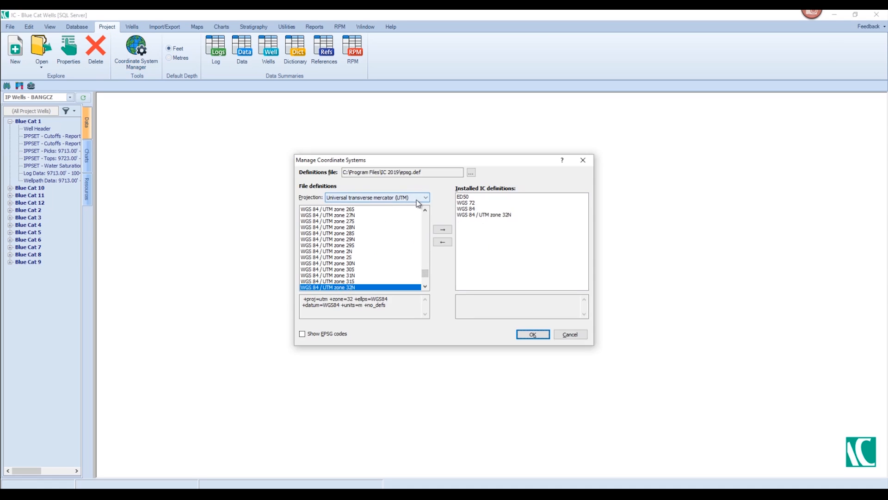
pyautogui.moveTo(425, 273); pyautogui.dragTo(426, 227)
pyautogui.click(352, 208)
pyautogui.click(443, 229)
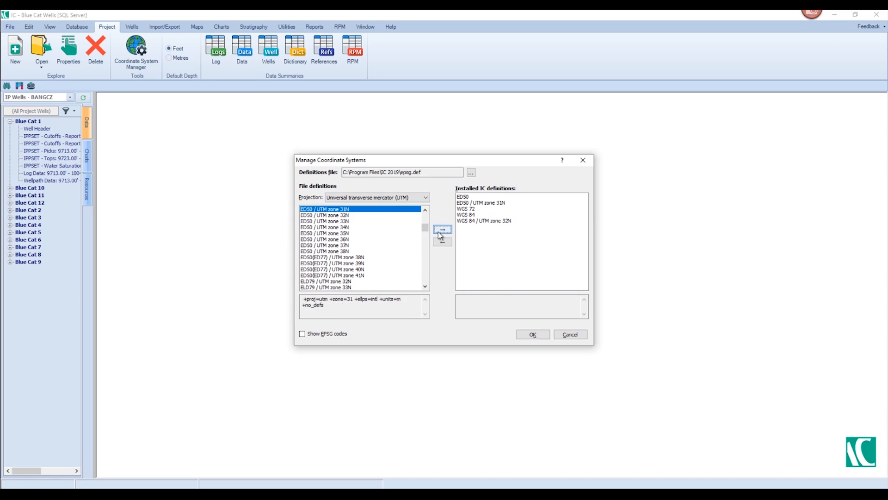
pyautogui.click(532, 334)
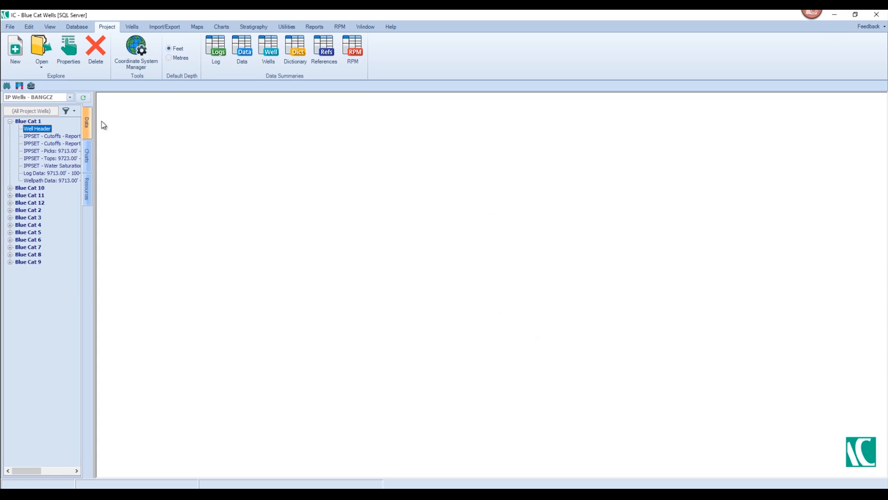
# Set Blue Cat 1's grid system to ED50 / UTM zone 31N and generate its surface X and Y from longitude and latitude.
pyautogui.doubleClick(36, 133)
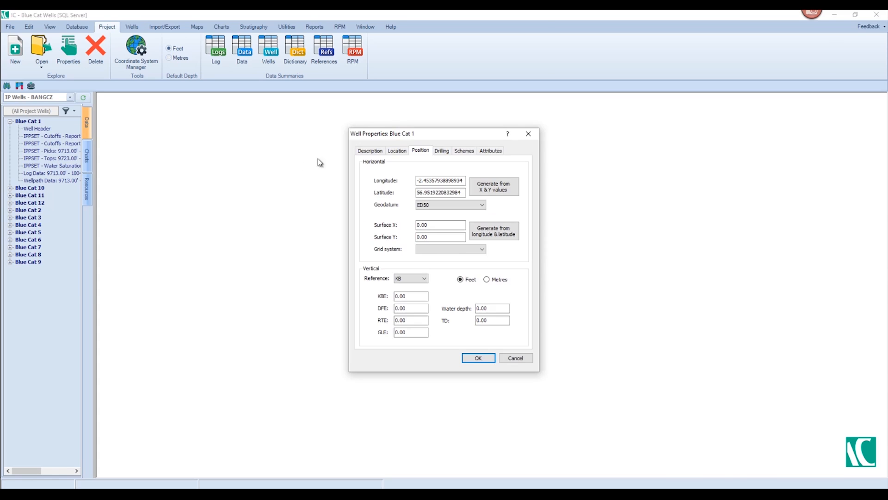
pyautogui.click(457, 249)
pyautogui.click(457, 263)
pyautogui.press('Tab')
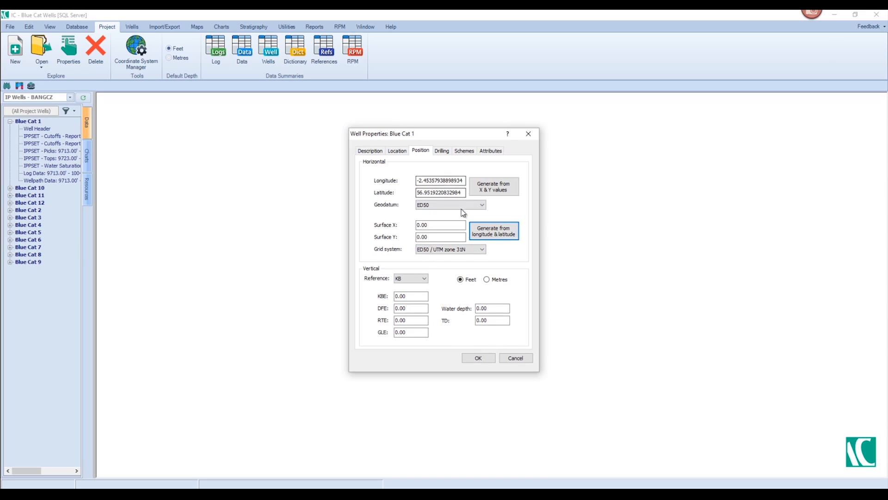
pyautogui.click(492, 232)
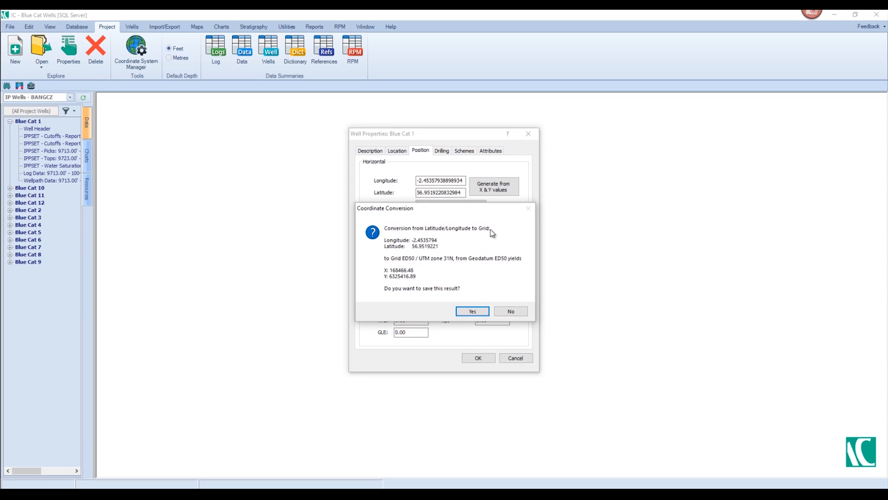
pyautogui.click(467, 311)
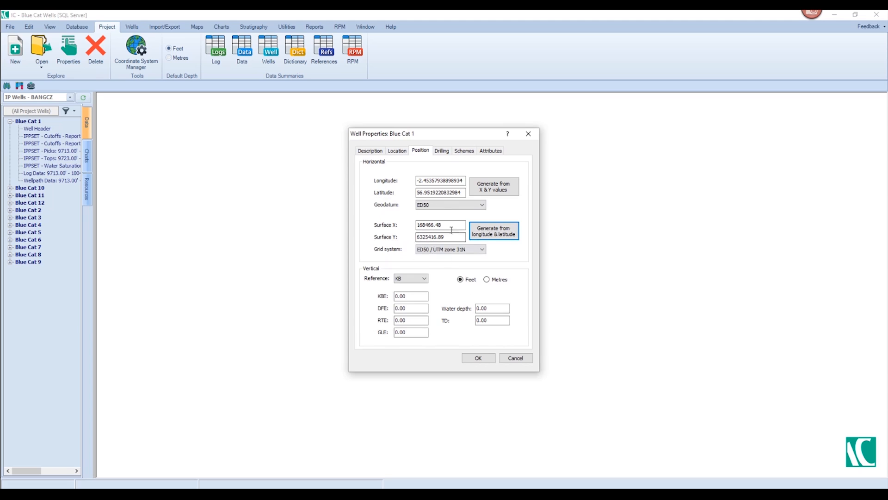
# Accept Blue Cat 1's new position settings and synchronise the IC database with IP.
pyautogui.click(477, 359)
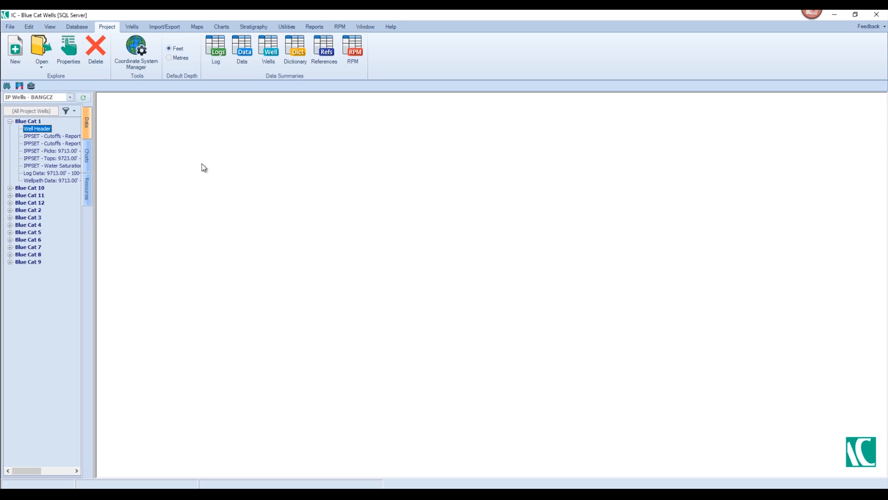
pyautogui.click(77, 27)
pyautogui.click(356, 69)
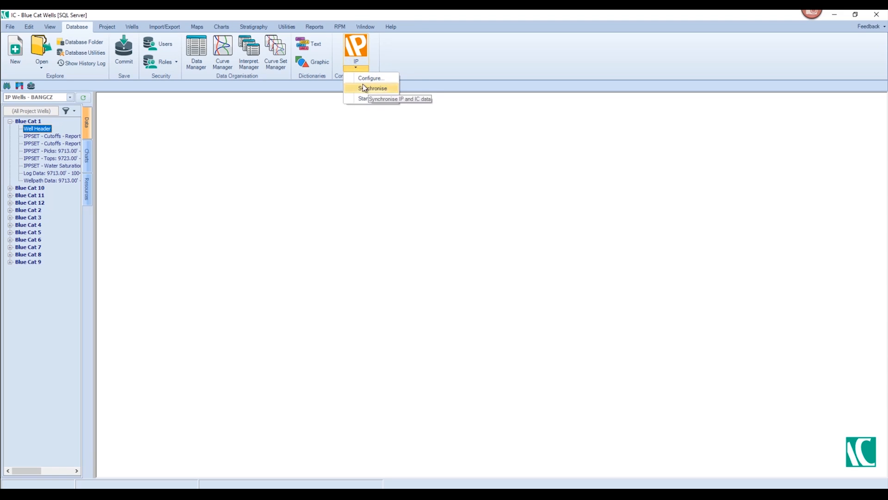
pyautogui.click(365, 88)
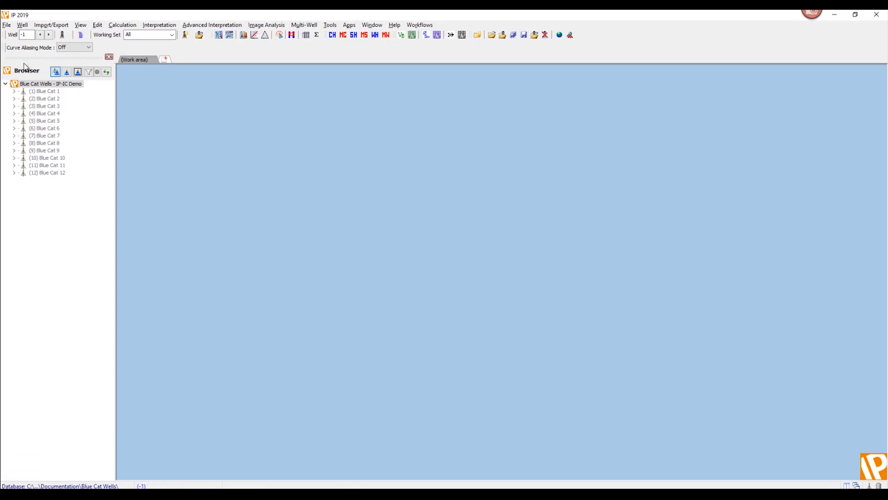
# Switch to IP, load Blue Cat 1 and check the surface position in its well header information.
pyautogui.rightClick(36, 94)
pyautogui.click(51, 96)
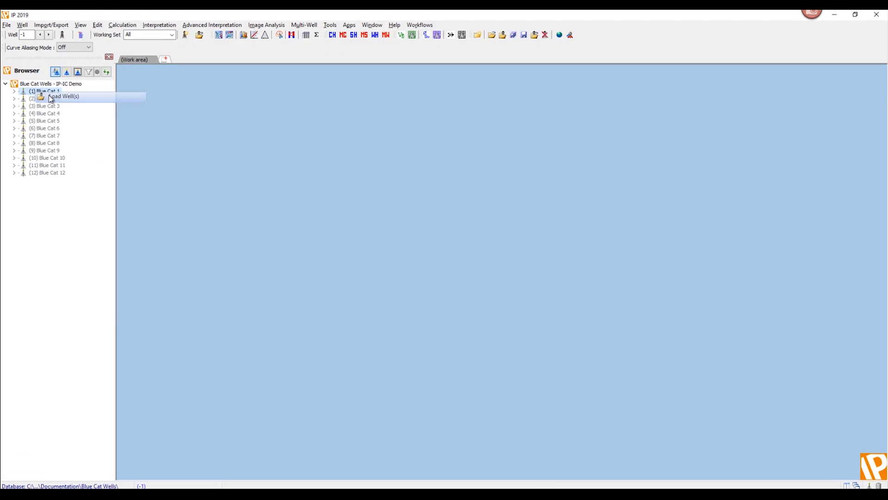
pyautogui.rightClick(44, 94)
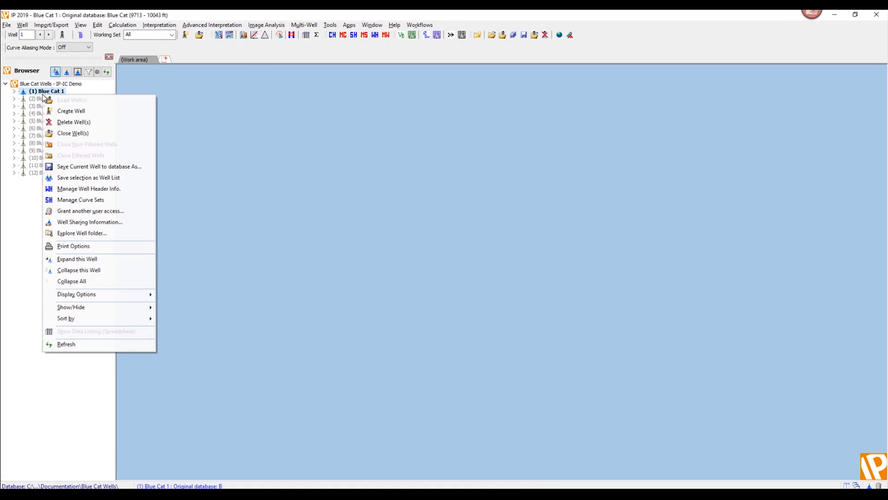
pyautogui.click(94, 190)
pyautogui.click(156, 87)
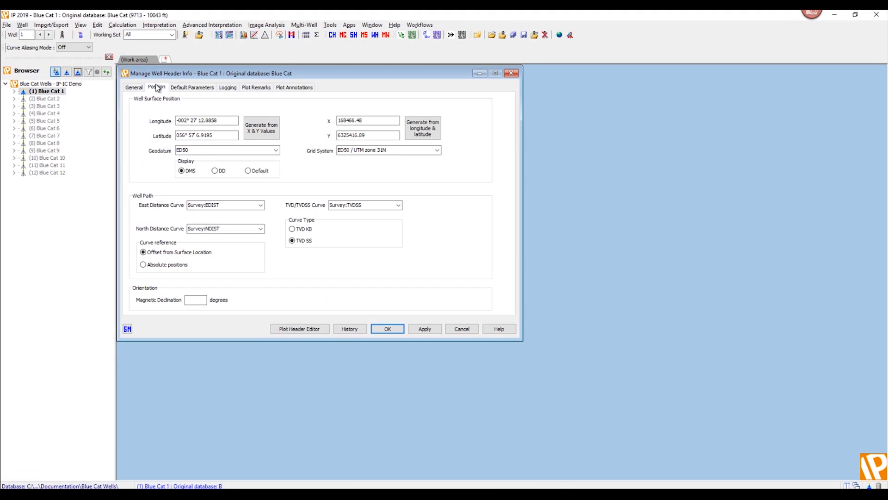
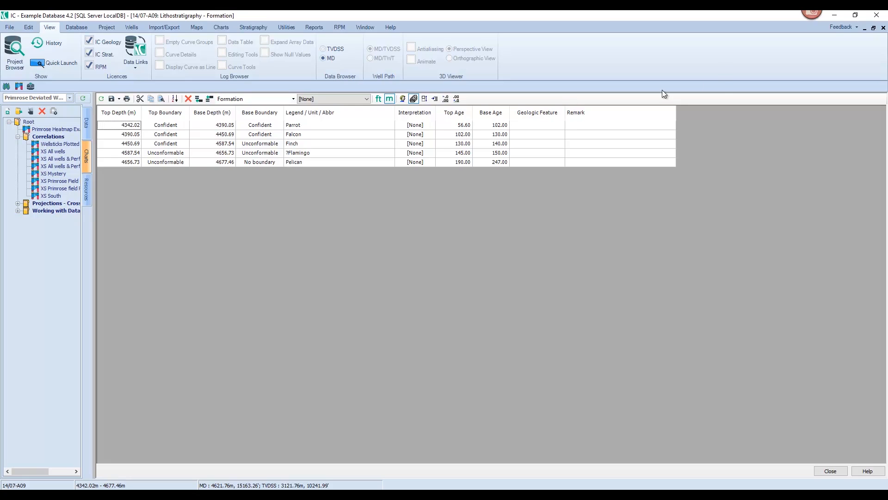
# Close well 14/07-A09's Formation table and examine the lower formation intervals of the wells in the XS South chart.
pyautogui.click(882, 28)
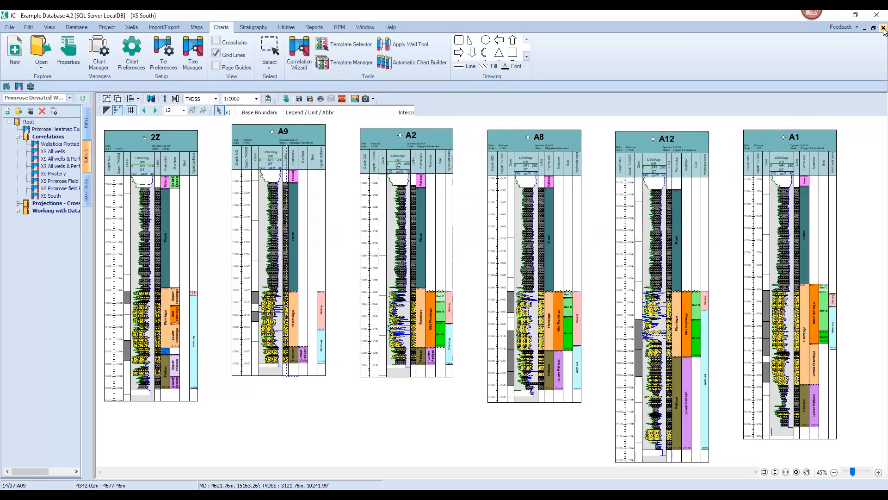
pyautogui.click(341, 304)
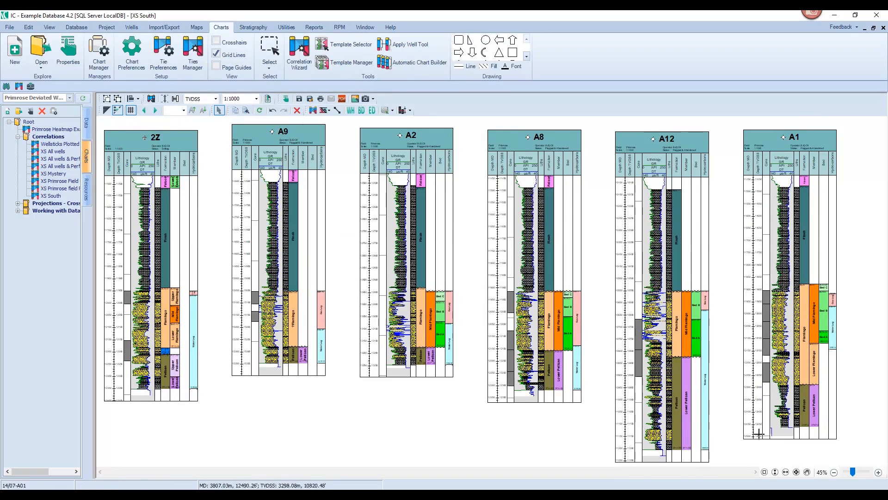
pyautogui.click(878, 472)
pyautogui.click(878, 472)
pyautogui.click(878, 472)
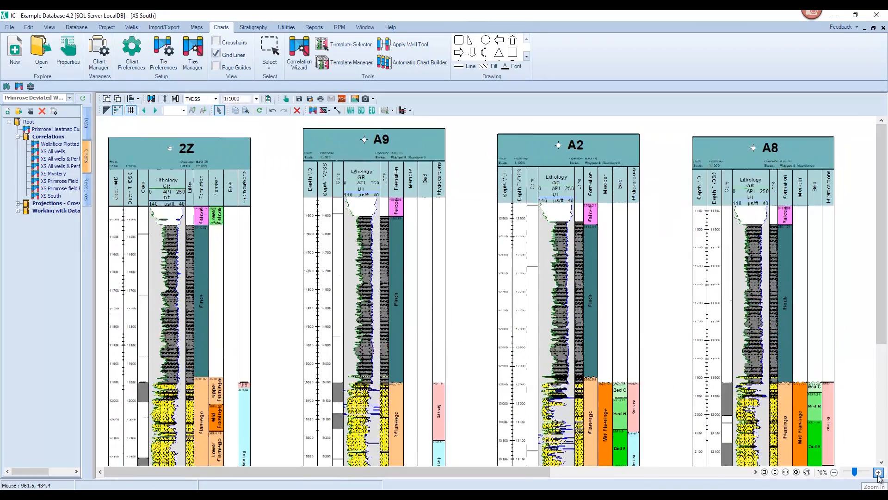
pyautogui.scroll(-6, 588, 359)
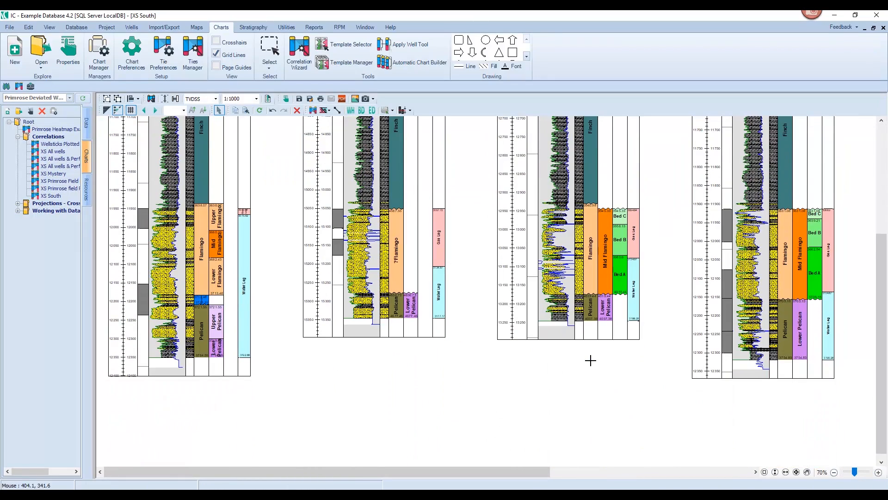
pyautogui.click(879, 472)
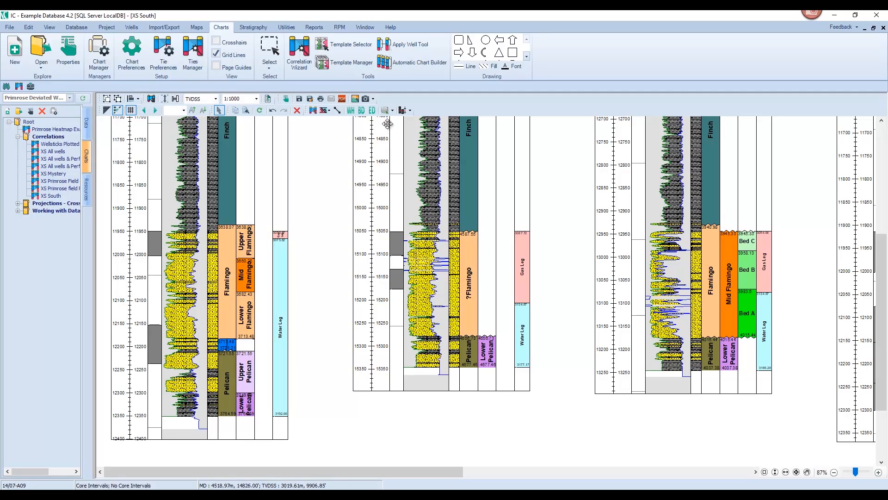
# Check the stratigraphic data setting of the Lithostratigraphy Formation data type in the Discrete Data Manager.
pyautogui.click(76, 28)
pyautogui.click(196, 51)
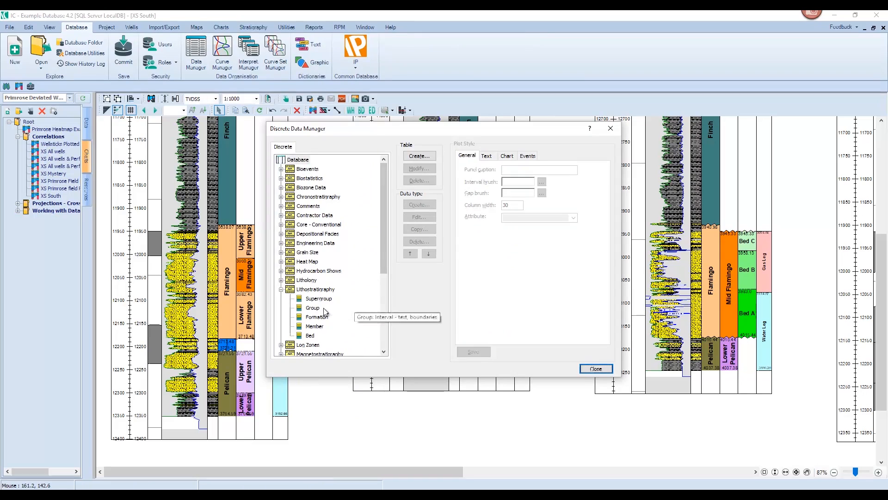
pyautogui.click(318, 316)
pyautogui.click(419, 217)
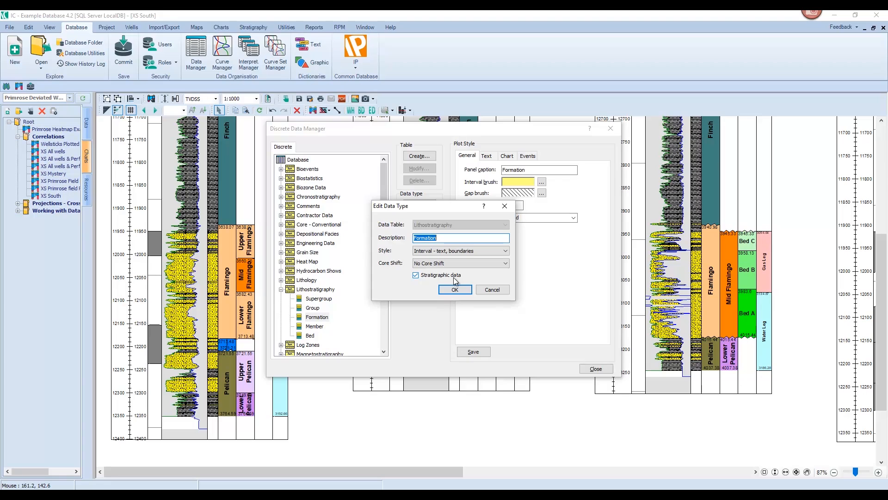
pyautogui.click(484, 291)
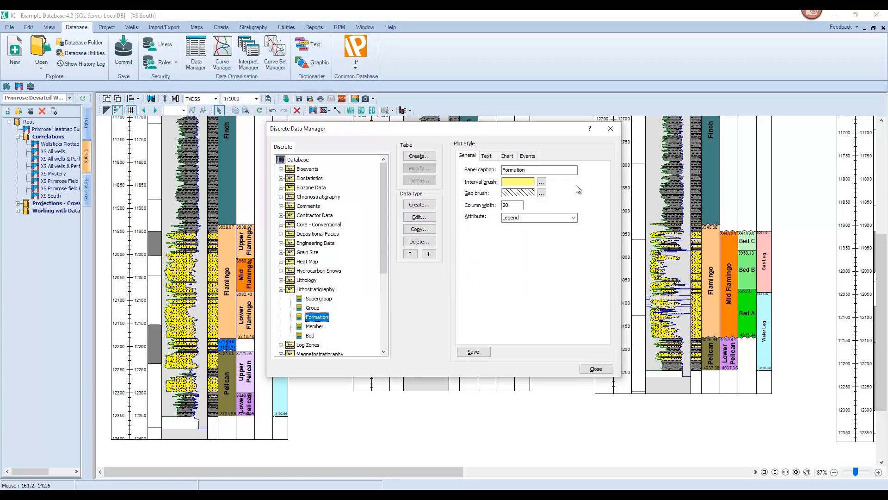
pyautogui.click(612, 128)
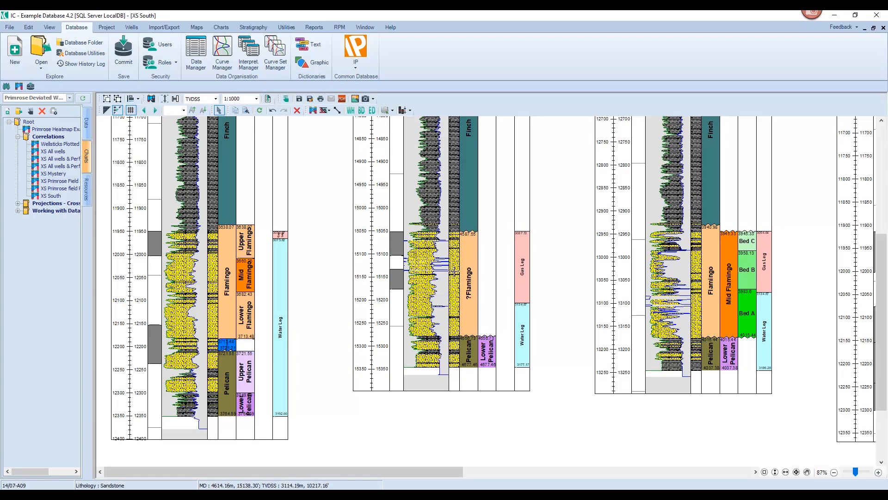
# Open the qualifiers.dat file from the Support folder inside the current database's folder.
pyautogui.click(83, 43)
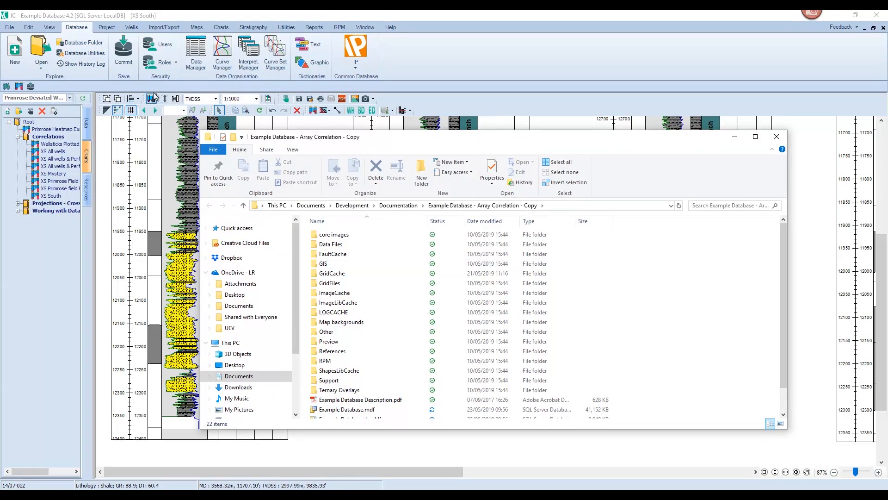
pyautogui.doubleClick(327, 380)
pyautogui.click(340, 264)
pyautogui.doubleClick(340, 264)
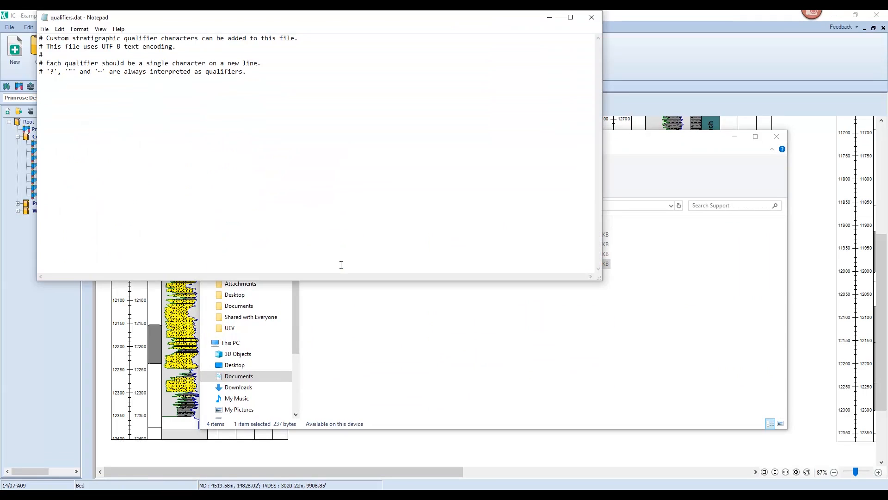
# Add ?? on a new line below the comments in qualifiers.dat, save the file and return to the XS South chart.
pyautogui.moveTo(331, 22); pyautogui.dragTo(526, 70)
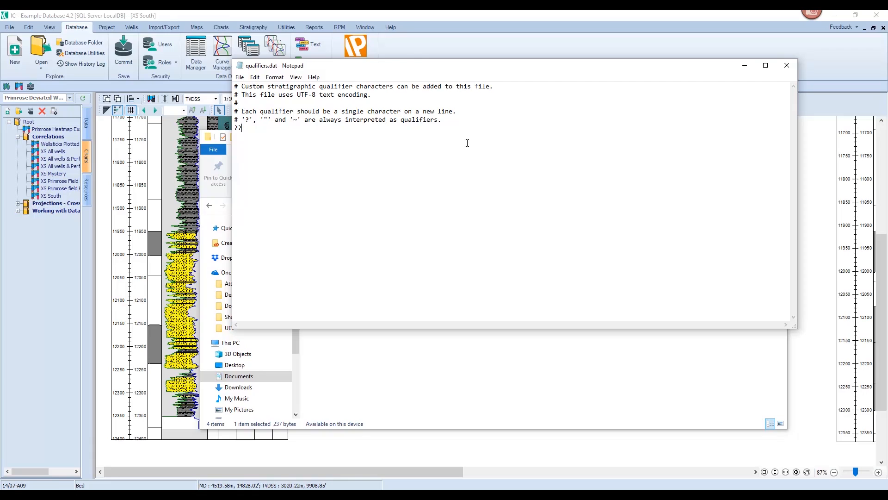
pyautogui.click(239, 77)
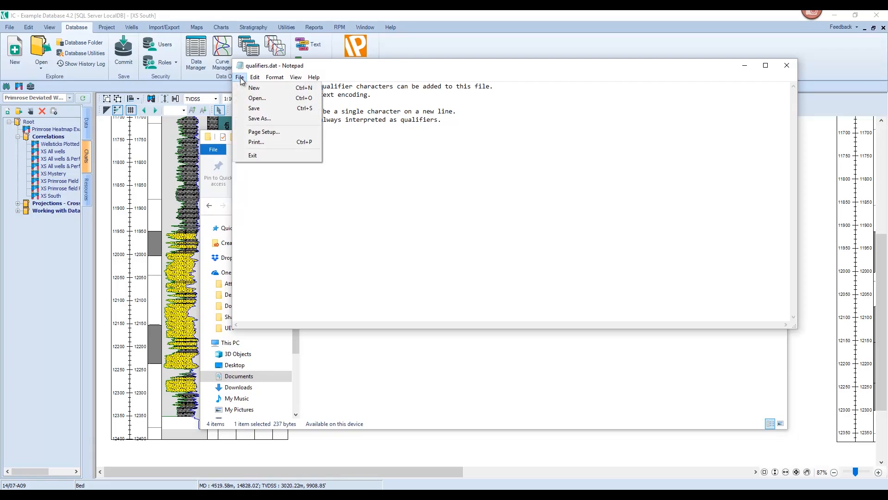
pyautogui.click(250, 109)
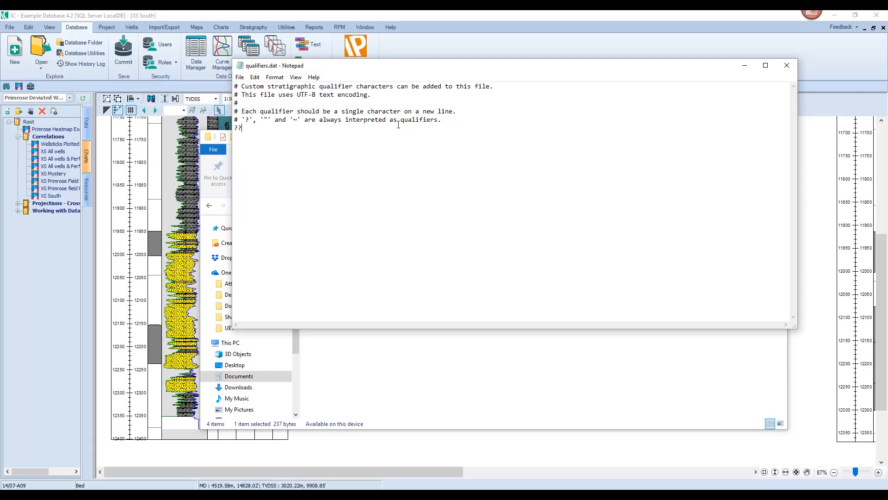
pyautogui.click(784, 71)
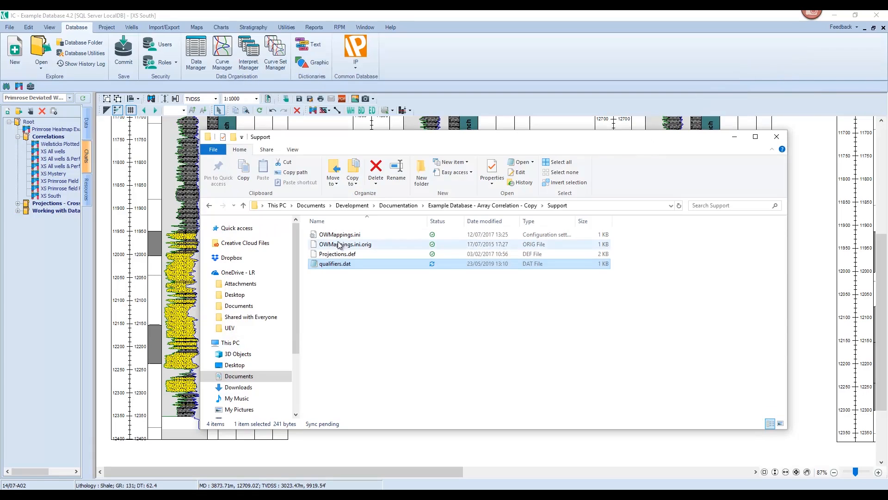
pyautogui.moveTo(336, 268)
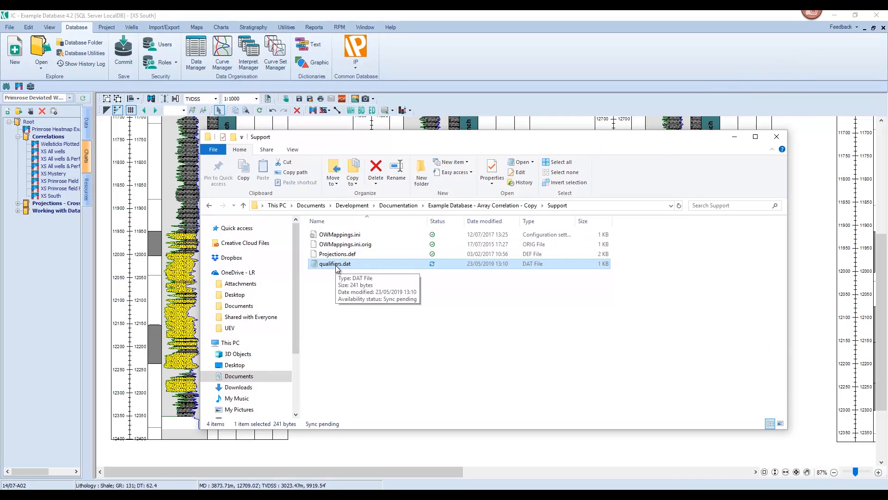
pyautogui.click(777, 136)
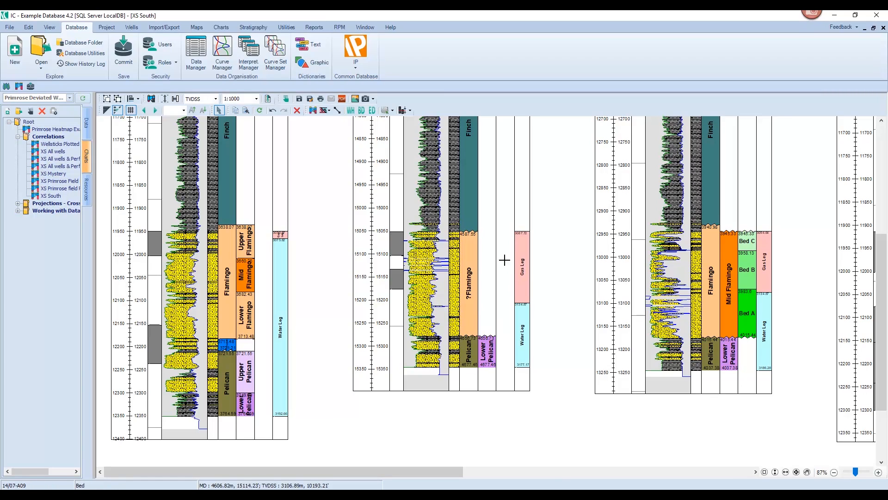
# Tie the Formation units across all wells of the XS South correlation and show the whole chart.
pyautogui.click(221, 27)
pyautogui.click(191, 54)
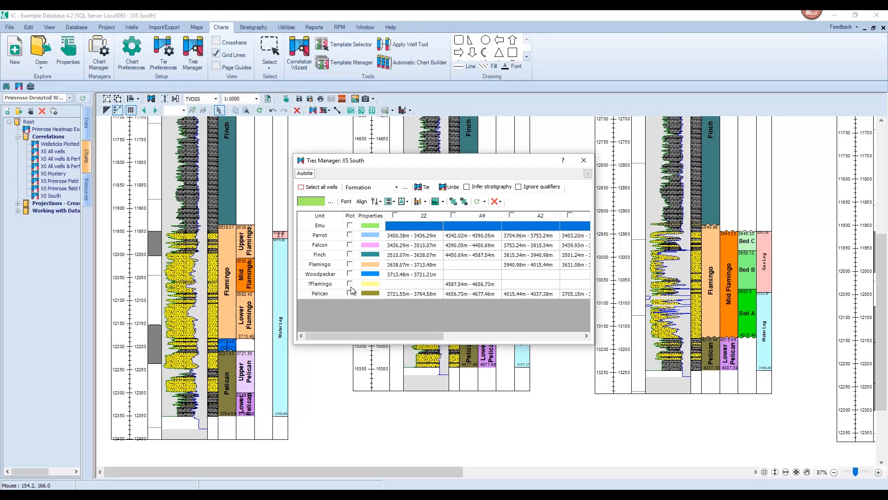
pyautogui.click(313, 187)
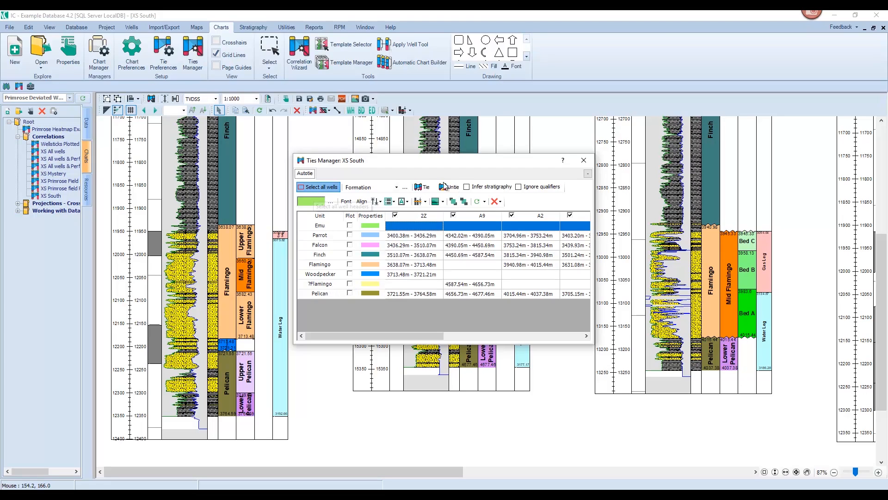
pyautogui.click(422, 186)
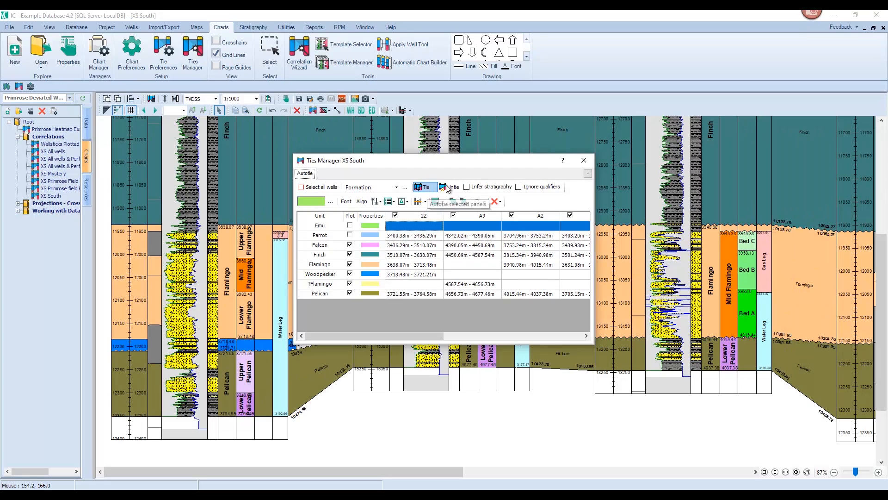
pyautogui.click(589, 162)
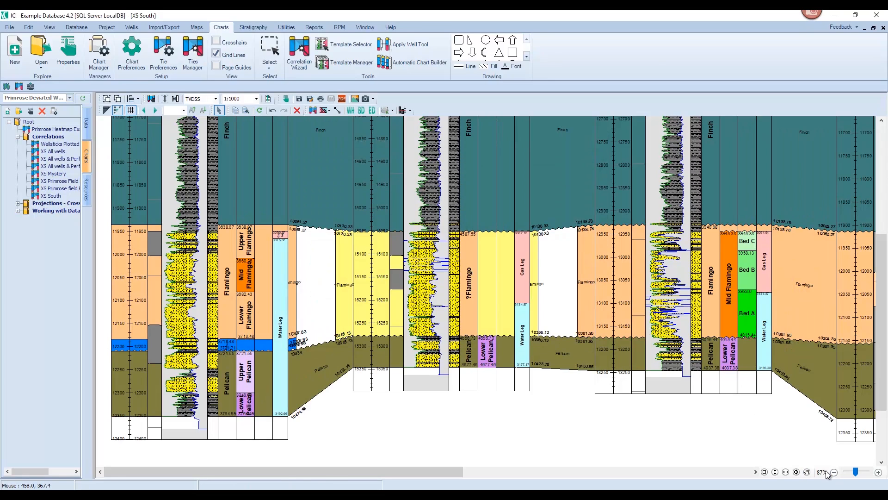
pyautogui.click(797, 472)
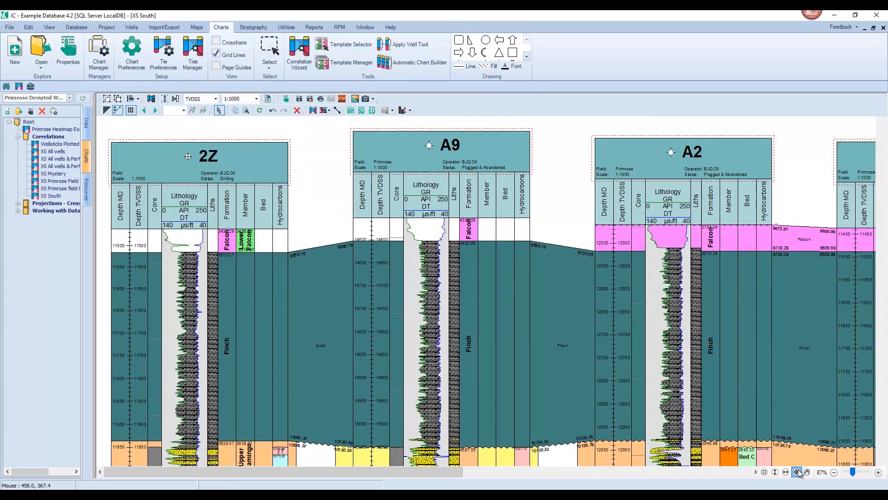
pyautogui.click(797, 472)
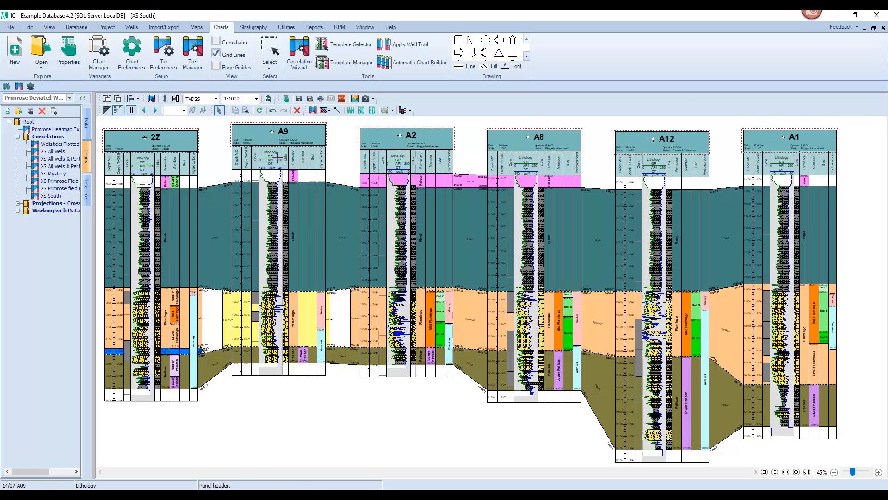
# Remove the Formation ties in XS South and tie all wells again with qualifiers ignored.
pyautogui.click(198, 65)
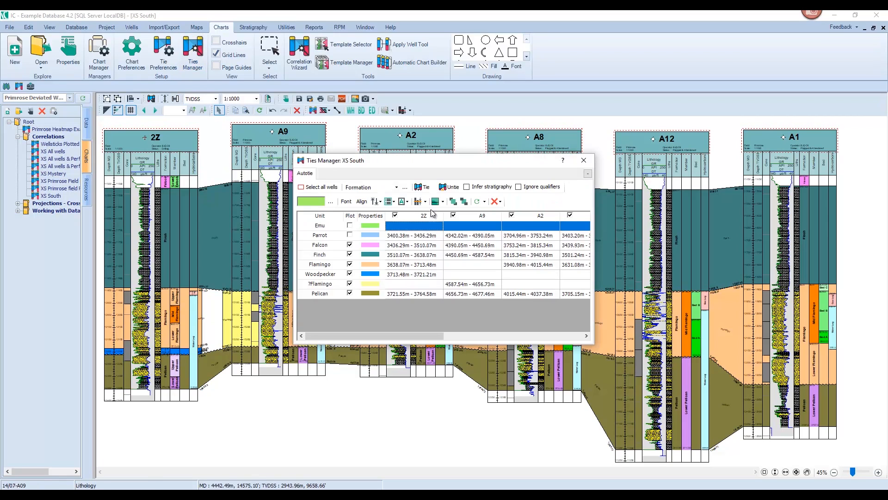
pyautogui.click(447, 190)
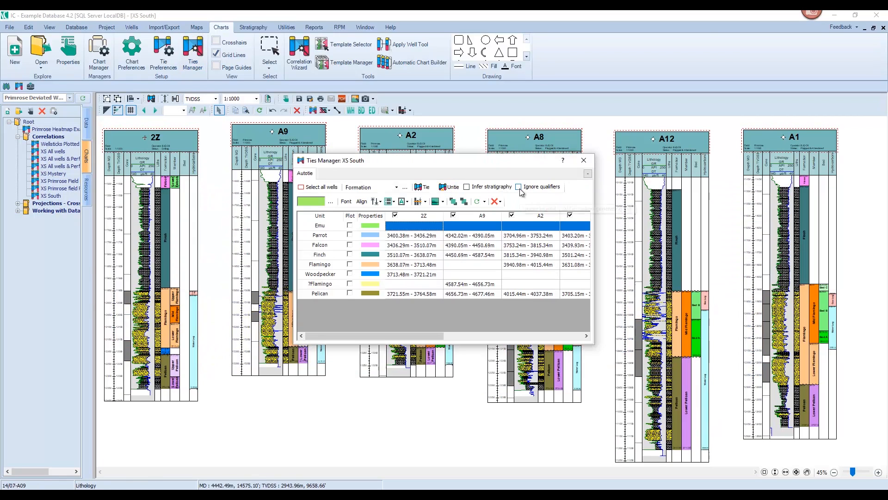
pyautogui.click(518, 187)
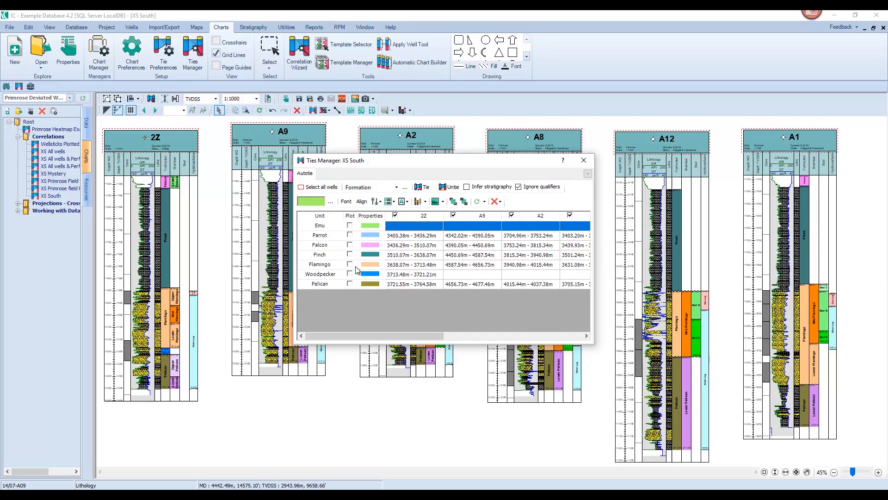
pyautogui.click(424, 188)
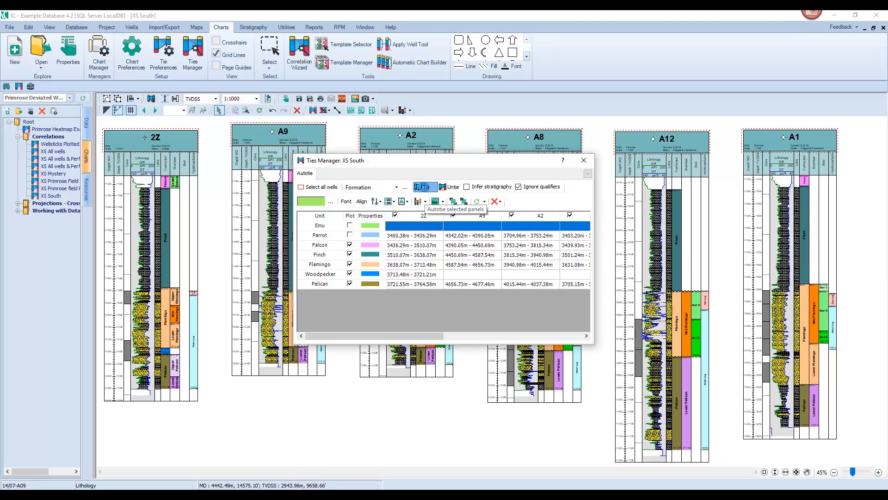
pyautogui.click(584, 160)
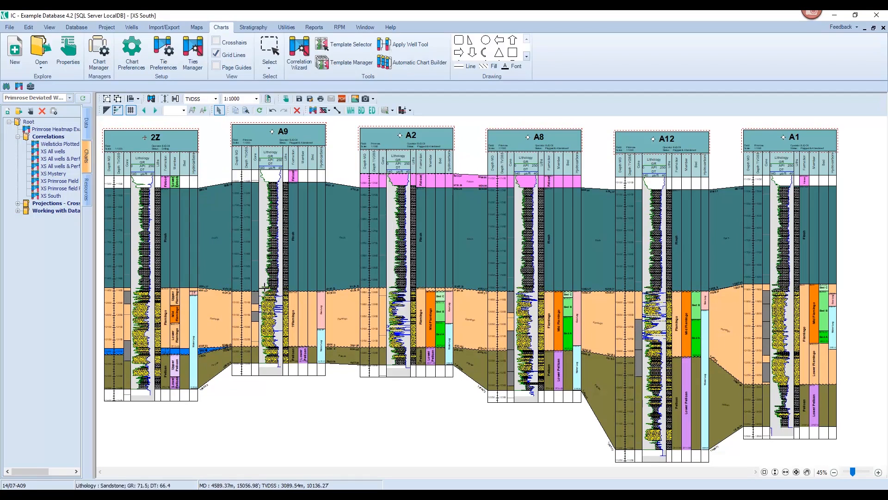
# Review the Ignore qualifiers option in the Ties Manager and in the Correlation Wizard's autotie settings.
pyautogui.click(194, 50)
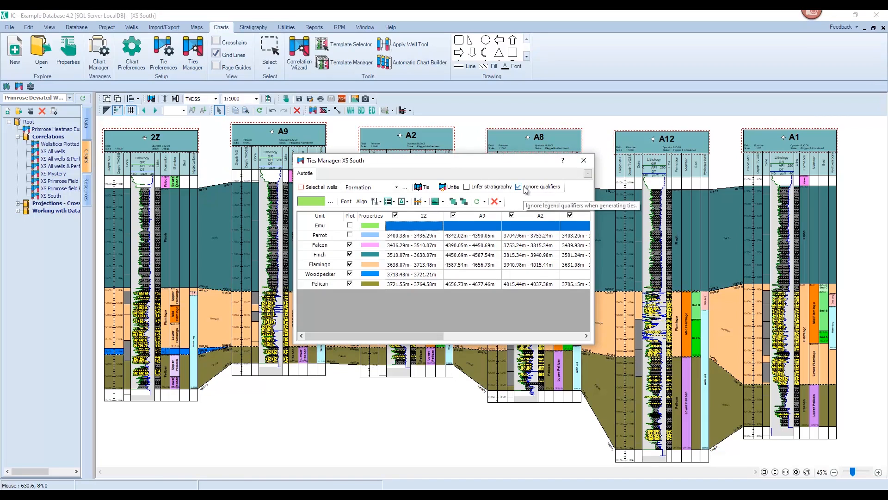
pyautogui.click(587, 166)
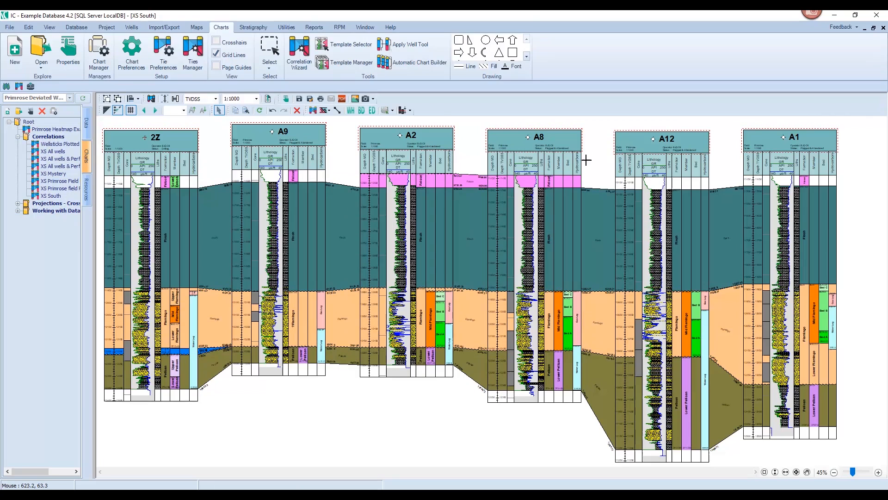
pyautogui.click(300, 50)
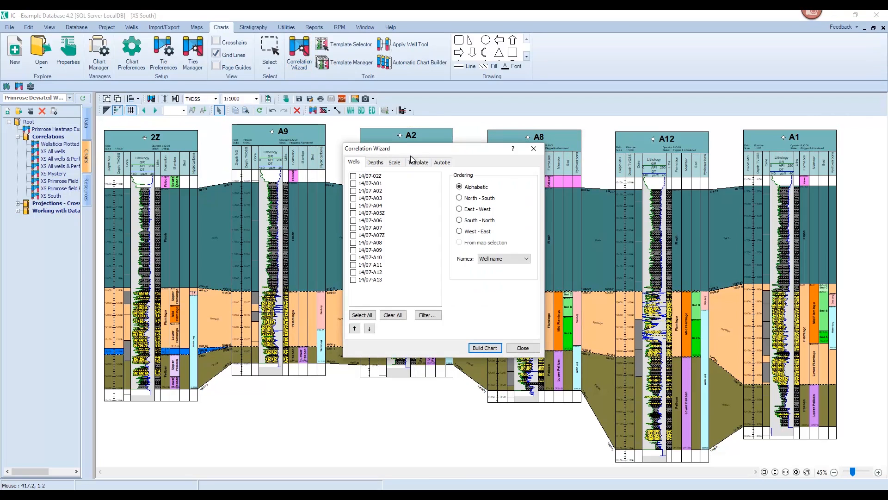
pyautogui.click(442, 163)
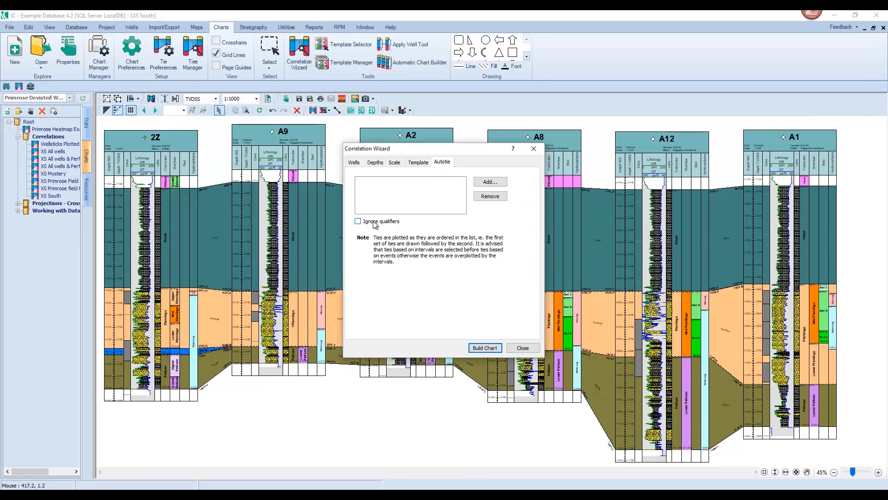